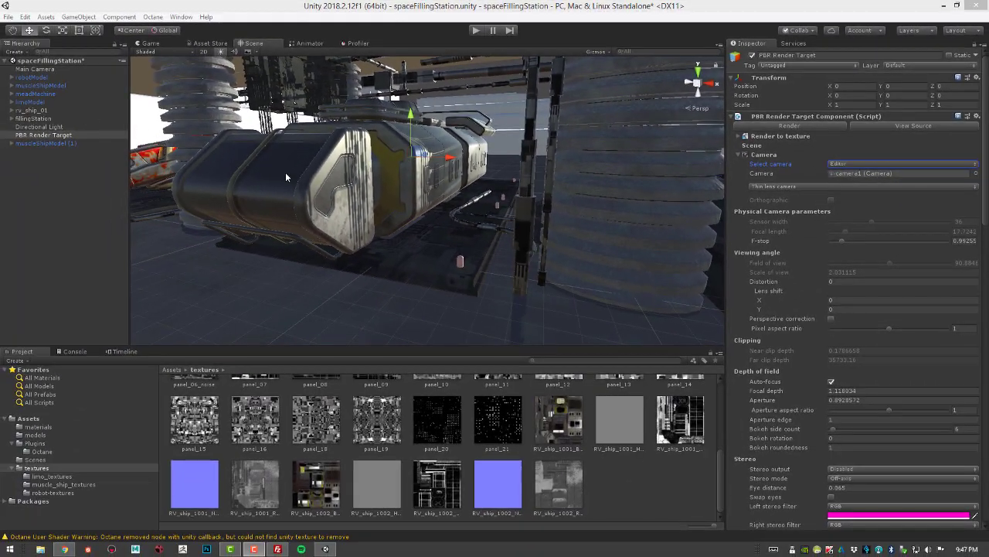
Create a new camera in the scene and name it bakingCamera.
right_click_drag(411, 183, 396, 182)
right_click_drag(311, 171, 193, 109)
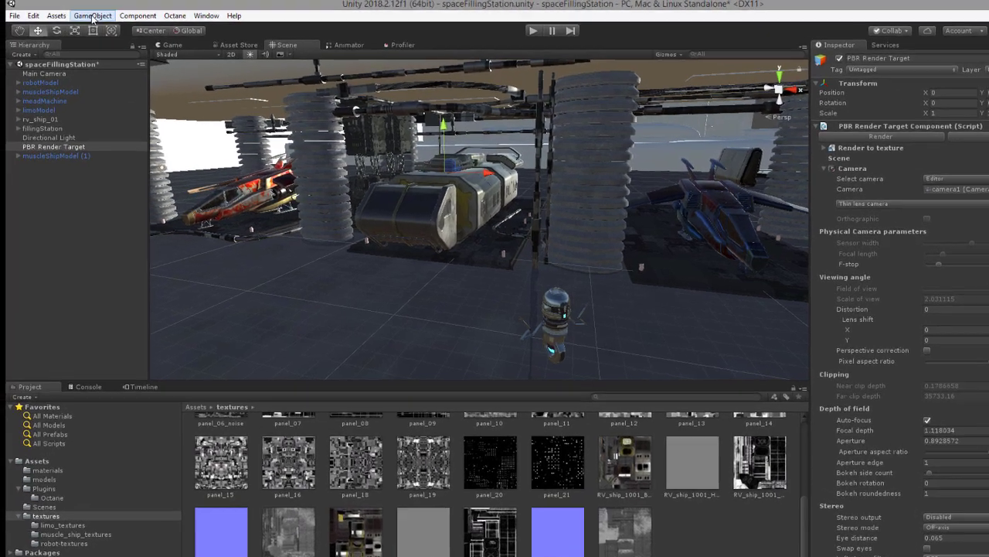
left_click(79, 17)
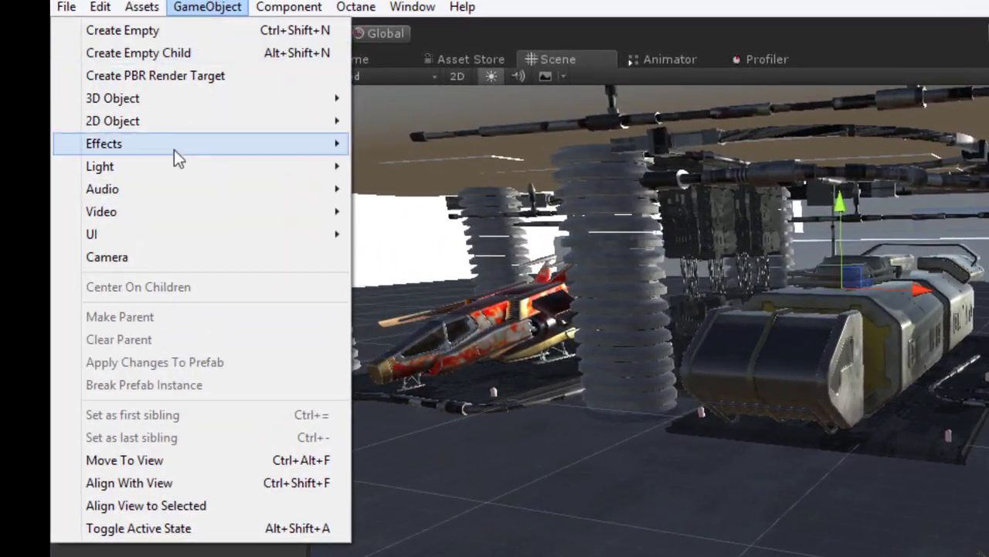
left_click(167, 261)
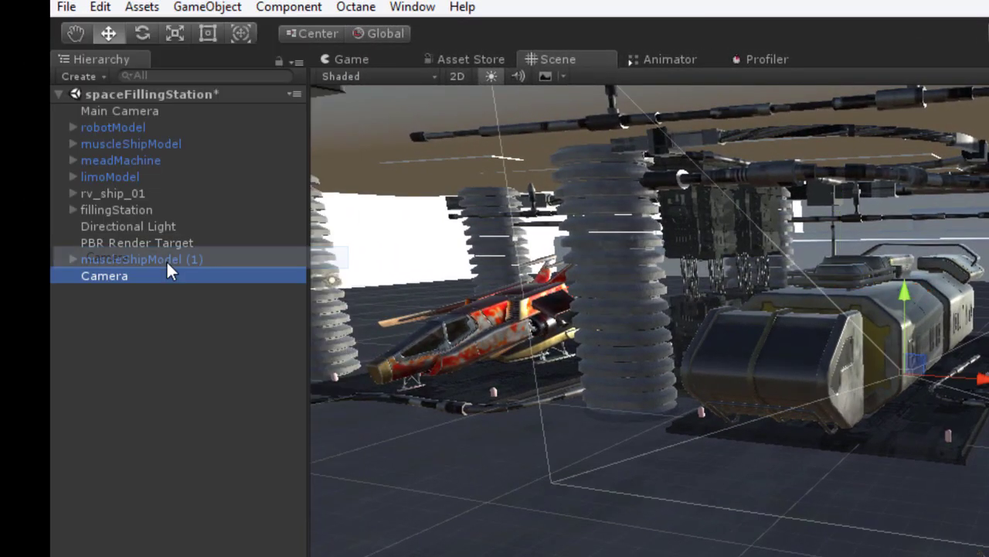
left_click(117, 276)
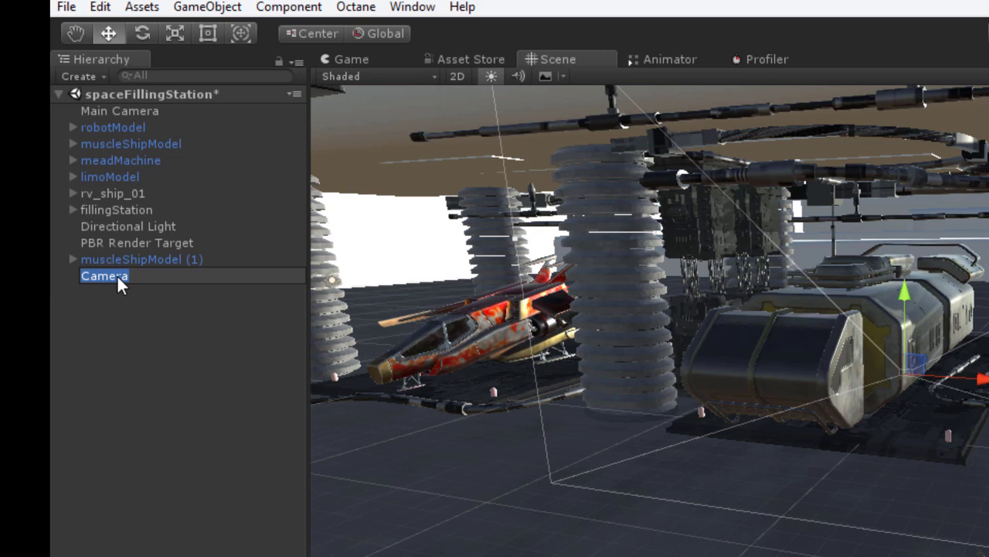
type("bakingCamera")
key("Return")
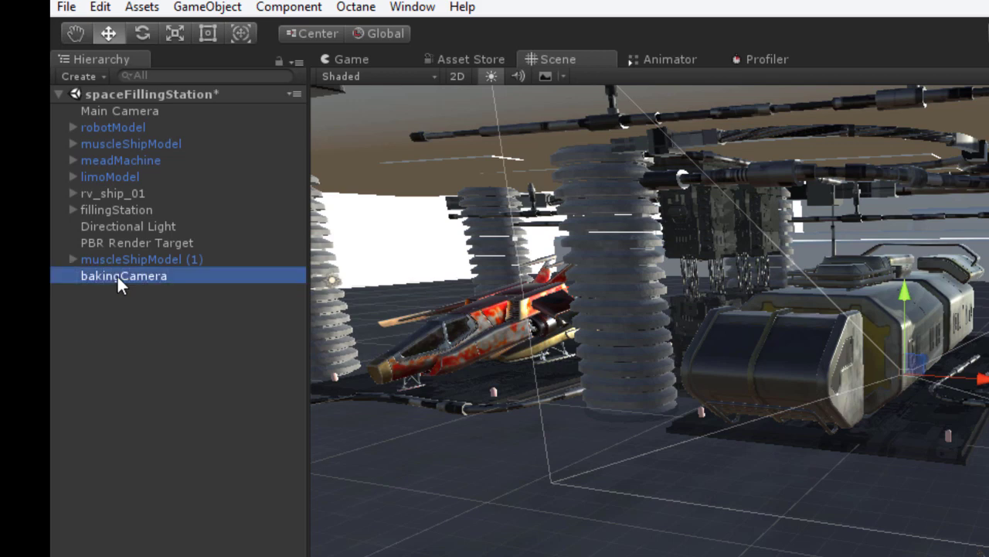
Set the PBR Render Target to use a Custom camera and assign bakingCamera to it.
left_click(161, 242)
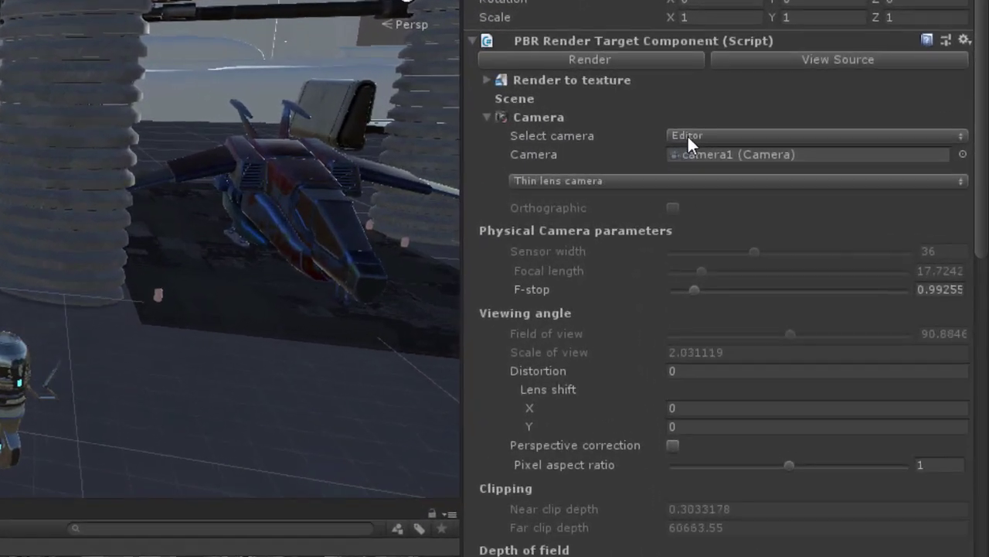
left_click(726, 143)
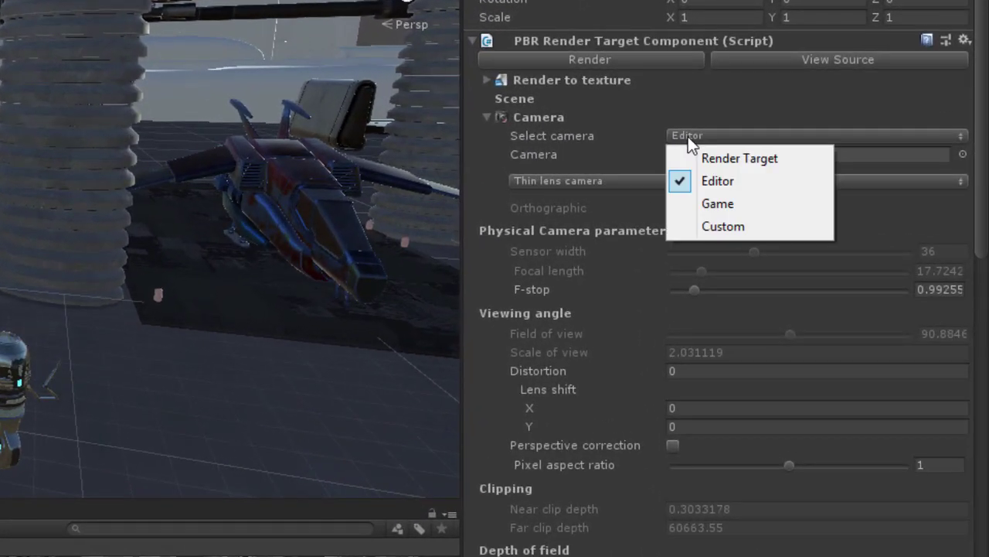
left_click(725, 224)
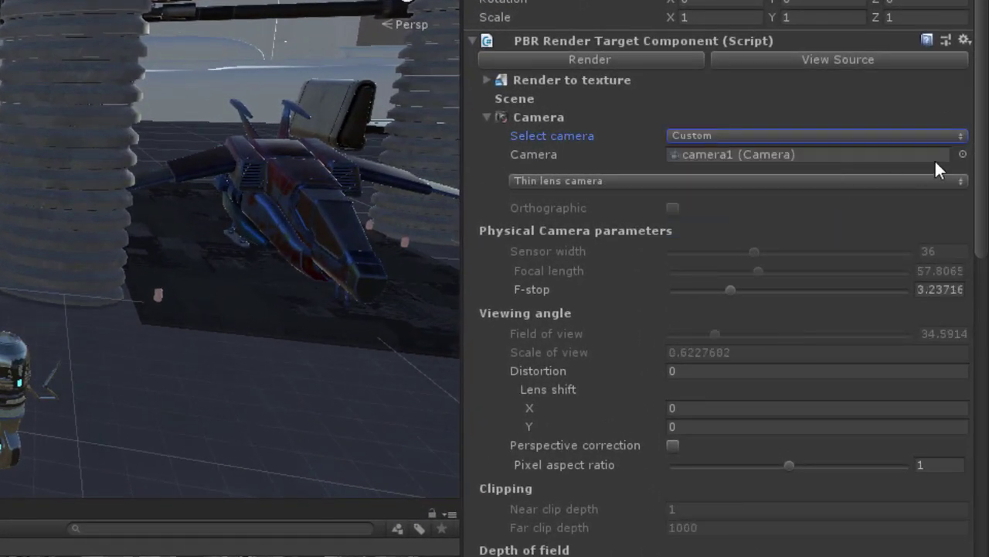
left_click(963, 154)
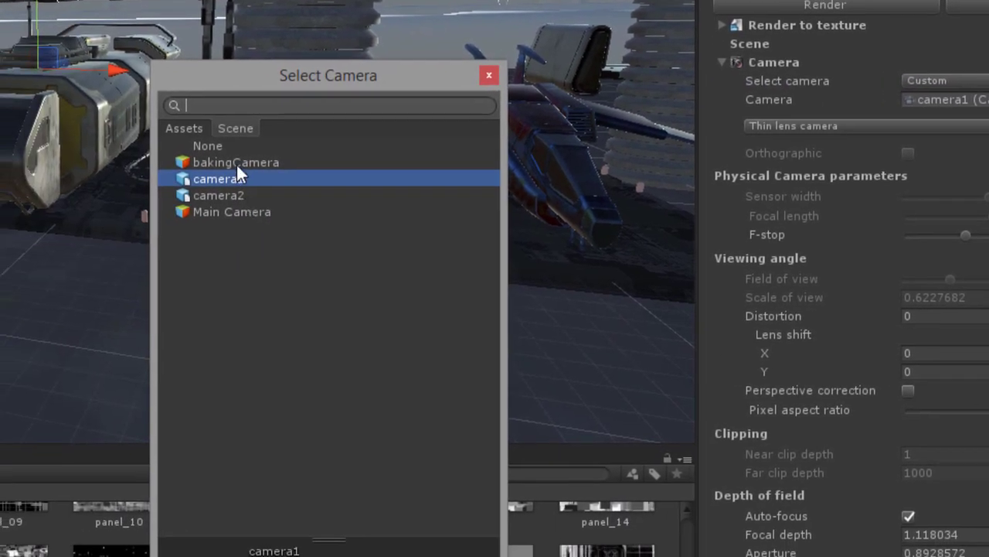
left_click(85, 205)
left_click(492, 76)
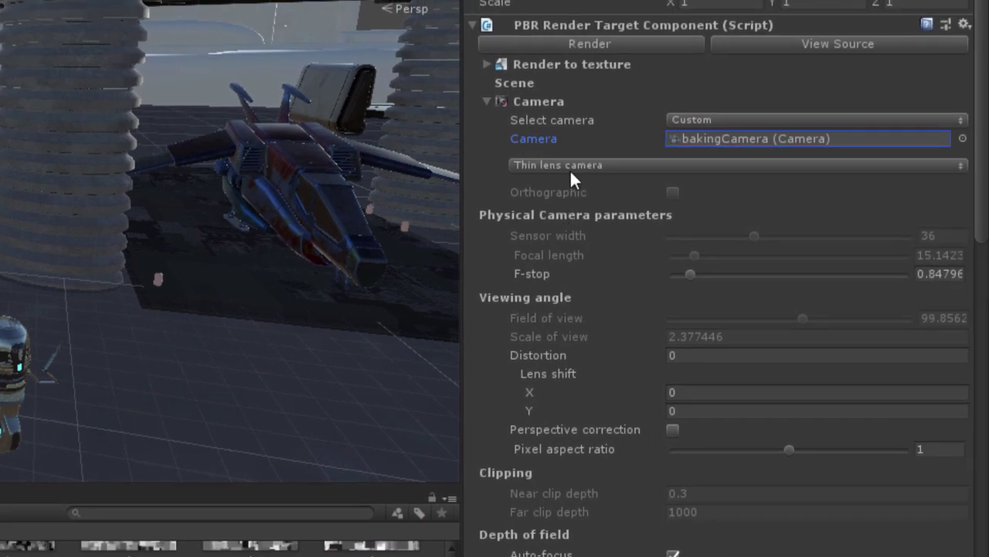
Change the render target's camera type to Baking camera.
left_click(572, 172)
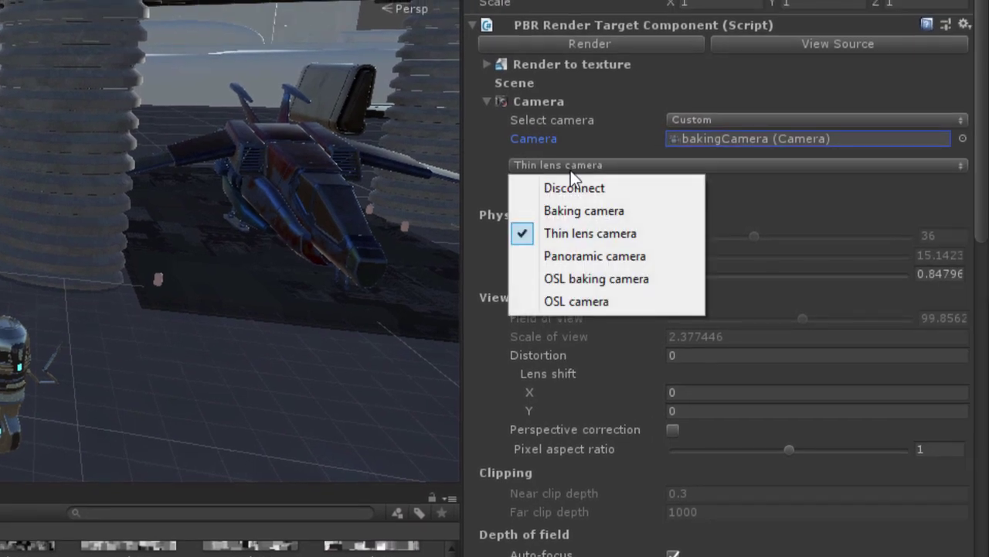
left_click(570, 210)
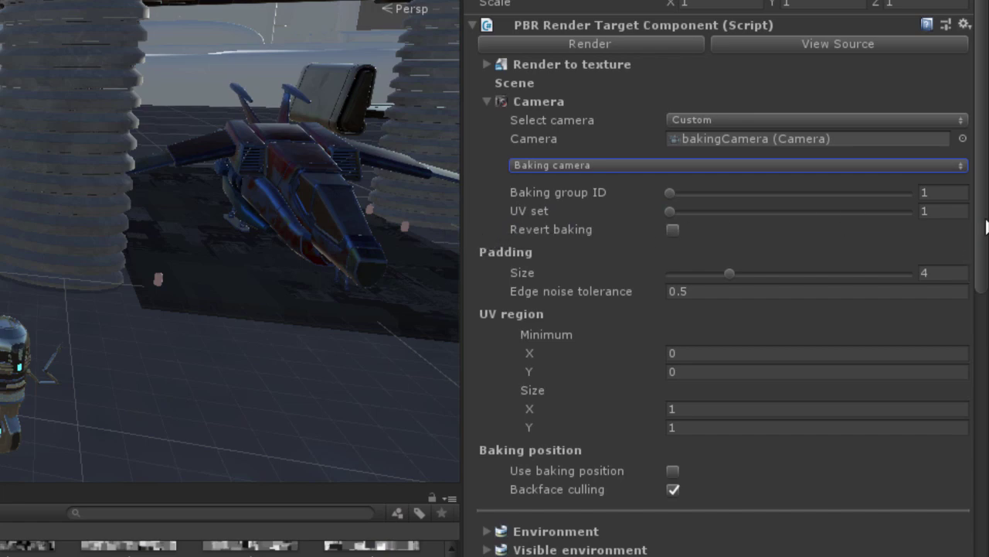
Examine the render target's baking camera, kernel sampling, imager and Spectral AI Denoiser settings.
scroll(978, 286, "down", 10)
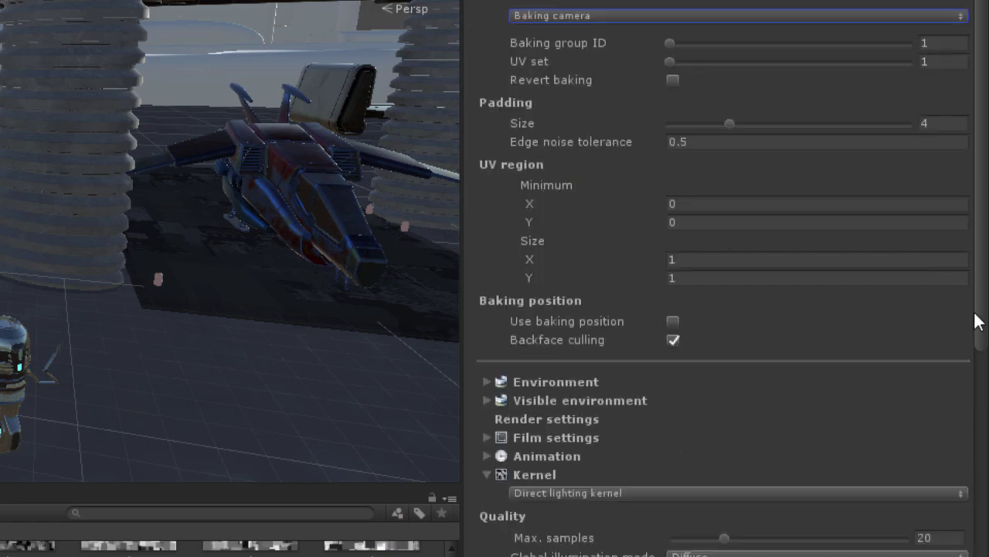
scroll(968, 370, "down", 1)
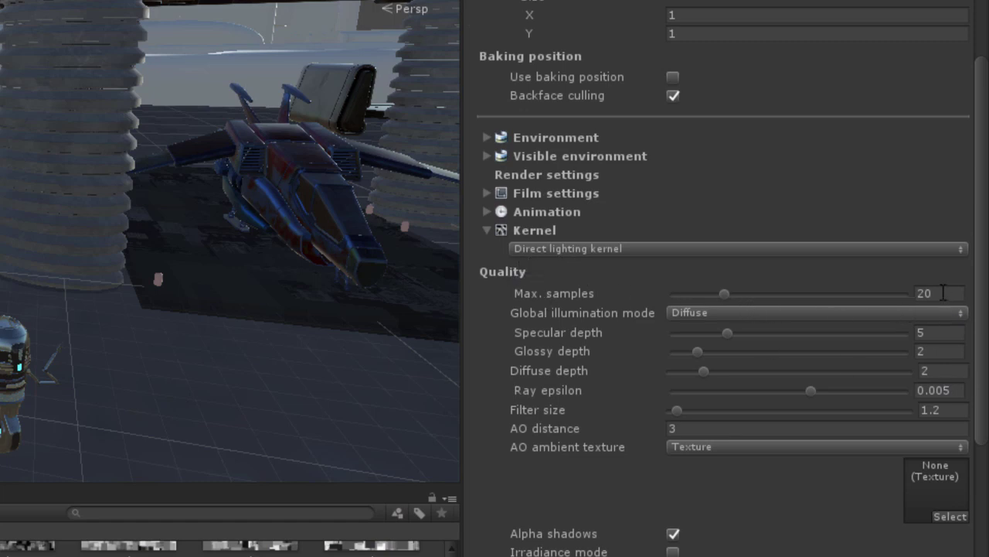
left_click_drag(943, 292, 858, 293)
left_click_drag(982, 333, 962, 524)
scroll(962, 524, "down", 10)
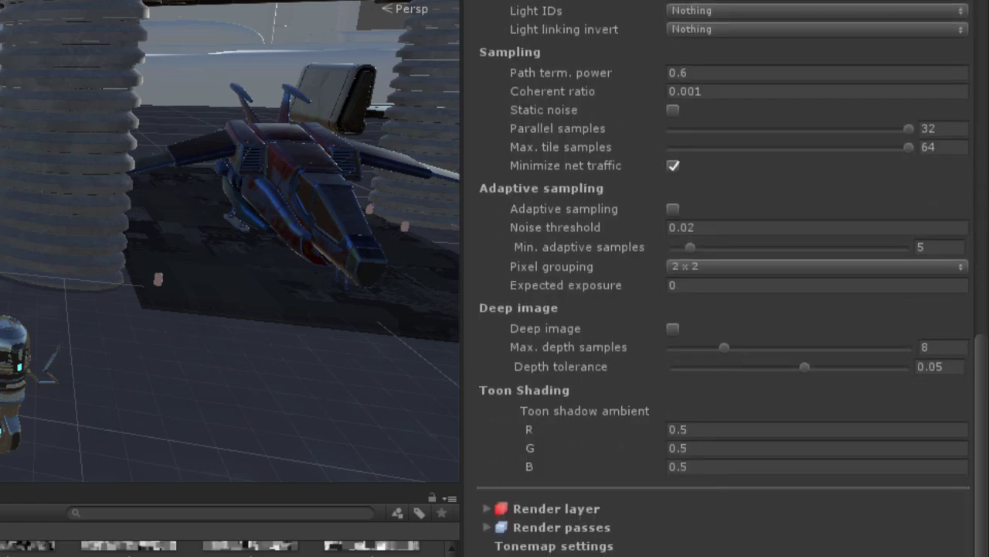
scroll(940, 476, "down", 3)
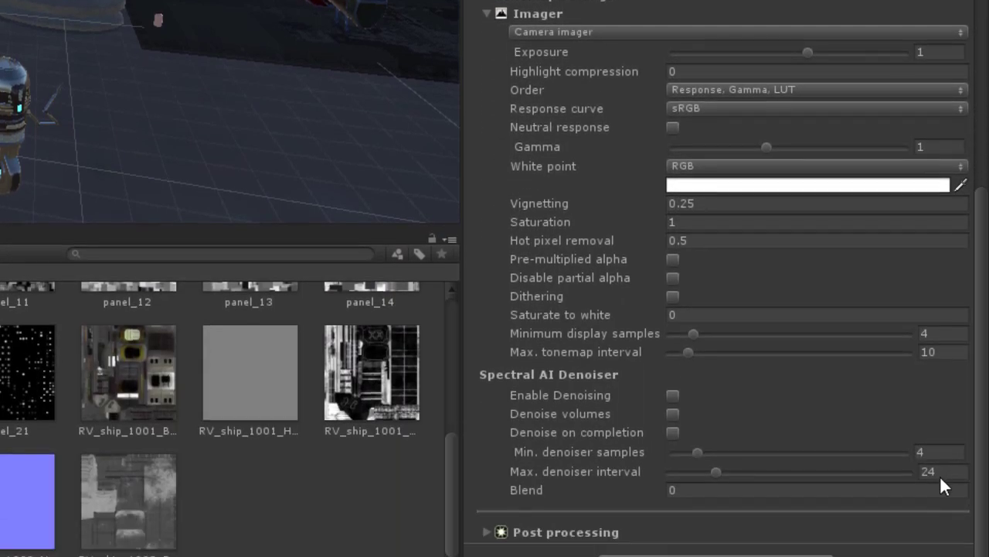
mouse_move(579, 79)
mouse_move(578, 405)
left_click_drag(981, 232, 981, 23)
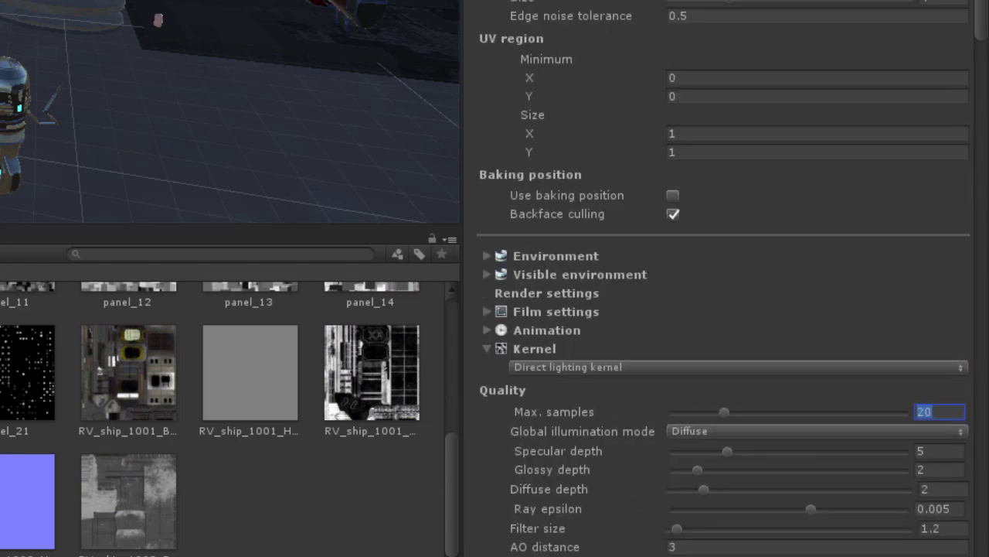
Enable denoising in the render target's Spectral AI Denoiser settings.
scroll(923, 121, "down", 5)
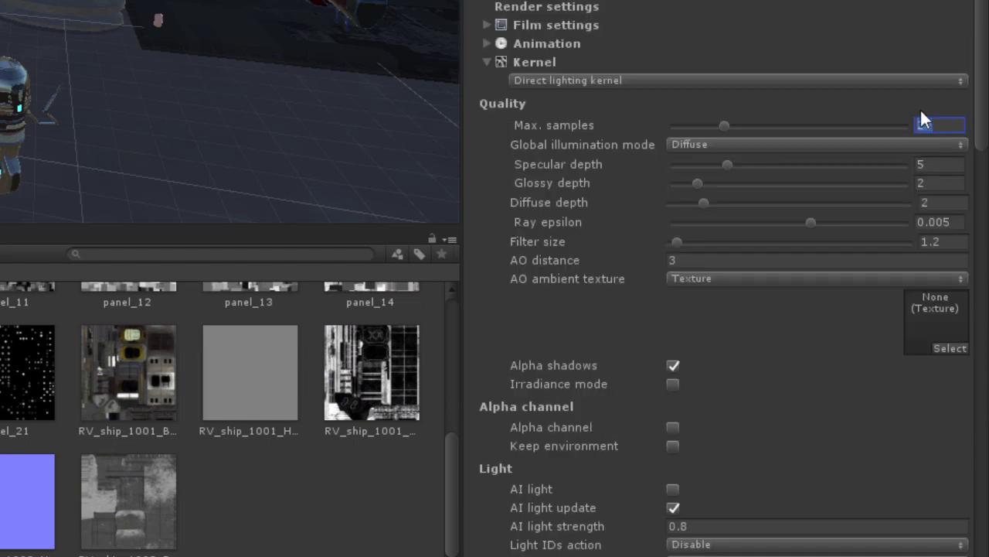
scroll(983, 128, "down", 10)
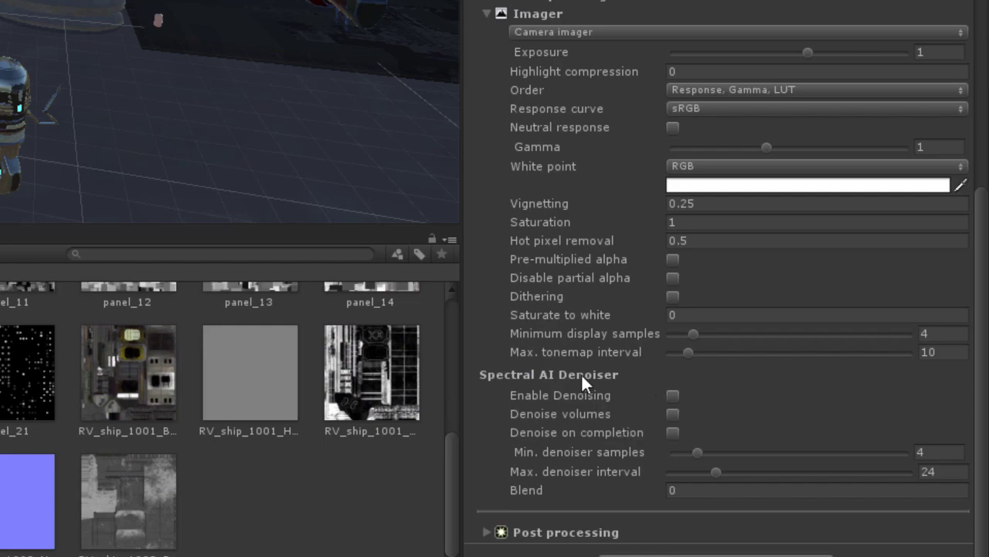
left_click(674, 394)
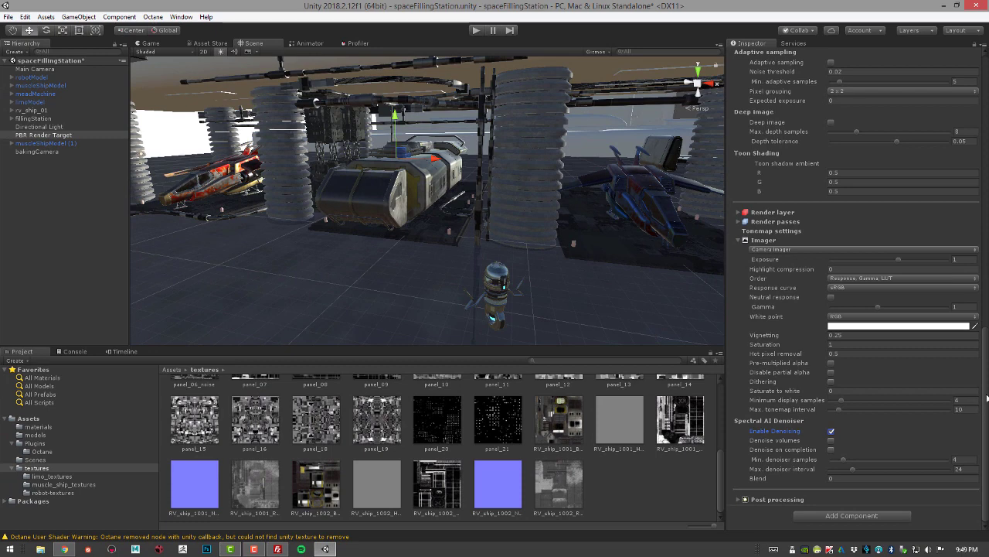
Collapse the kernel settings and set the film resolution to 1024 wide by 1024 high.
left_click_drag(986, 396, 978, 242)
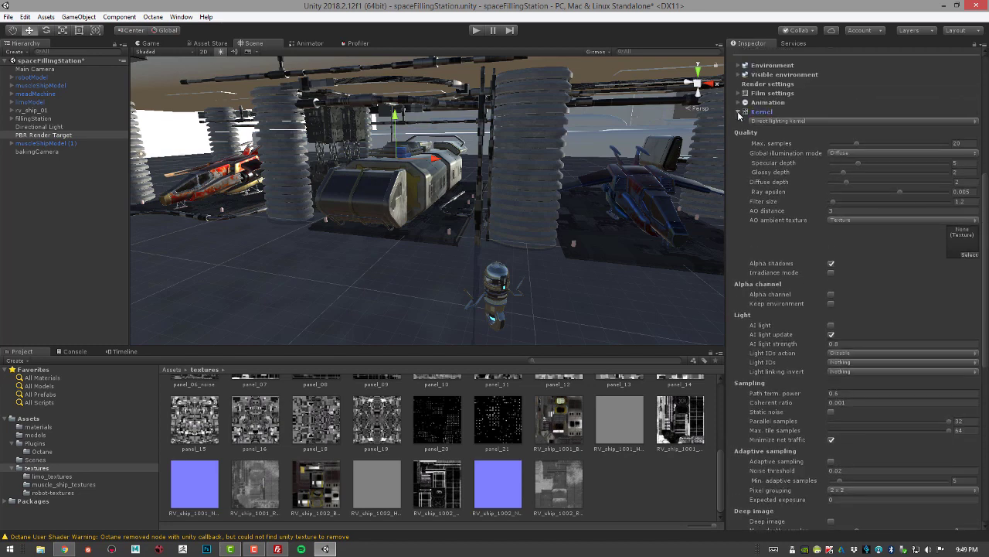
left_click(740, 113)
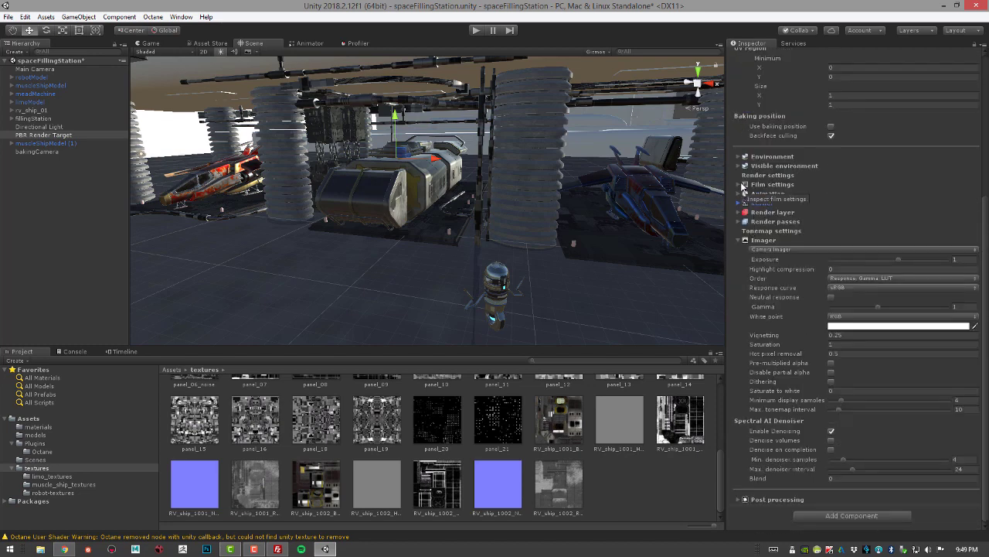
left_click(741, 184)
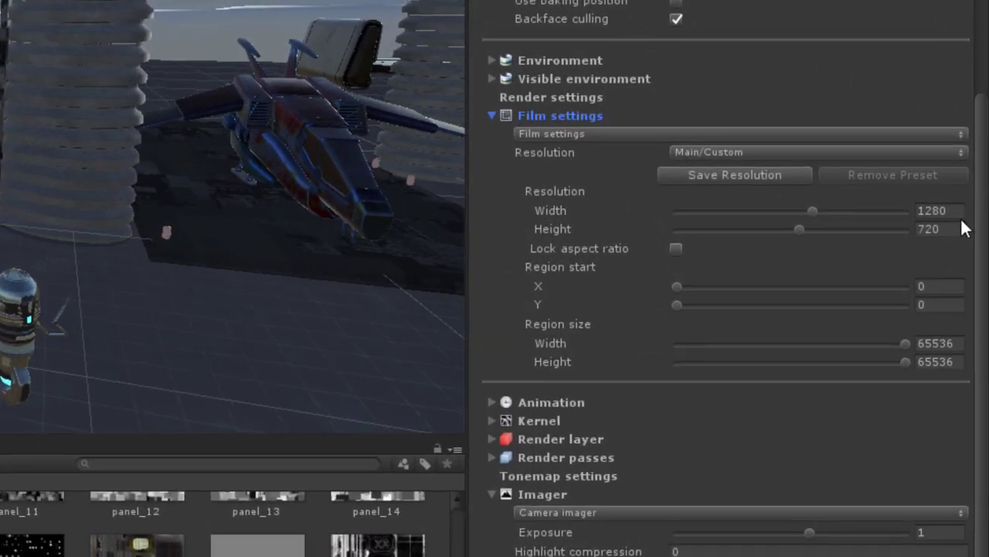
left_click(927, 211)
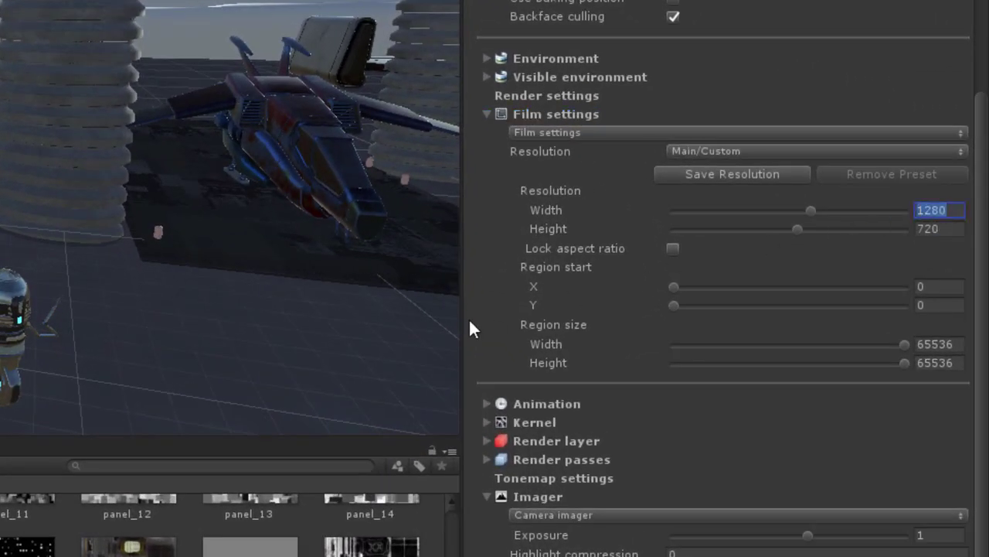
type("1024")
key("Return")
left_click(957, 229)
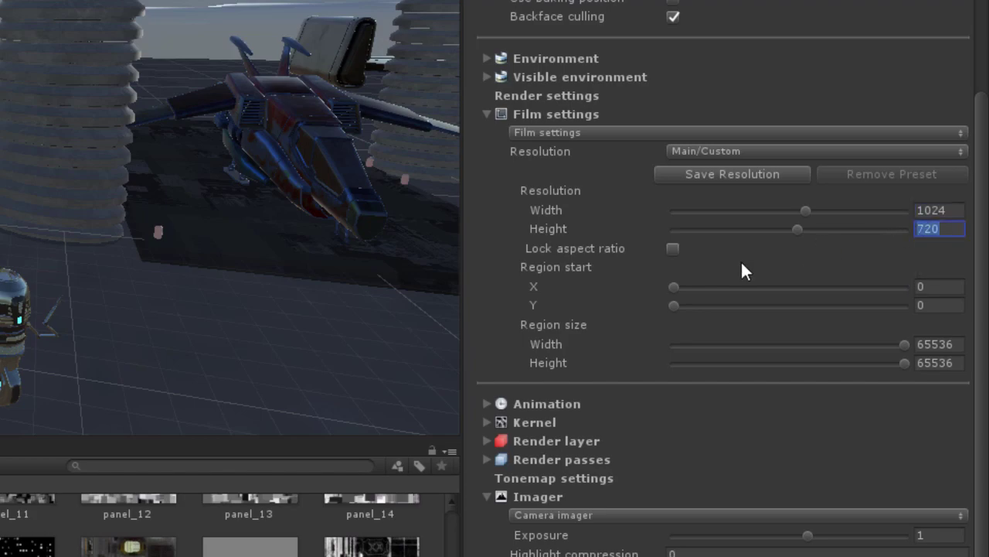
type("1024")
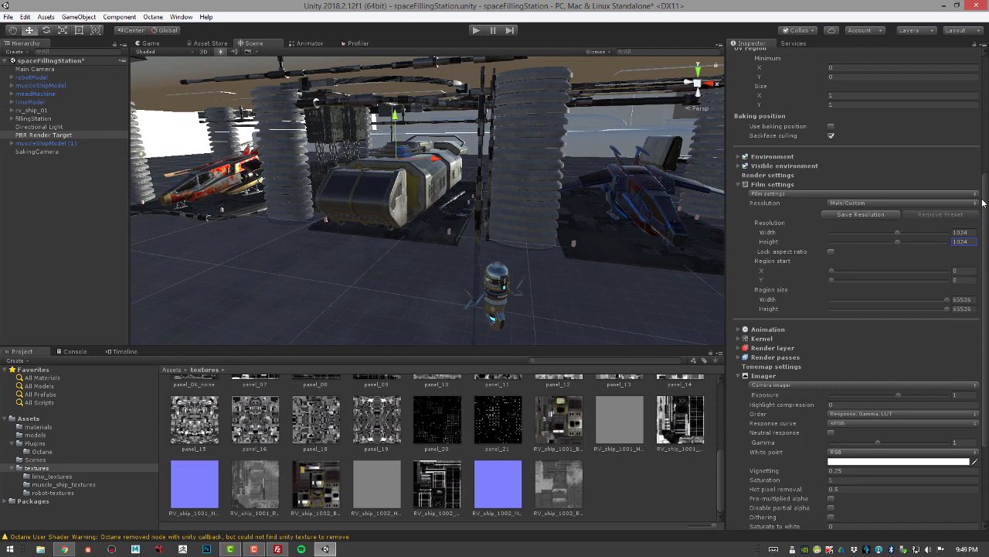
scroll(983, 202, "up", 4)
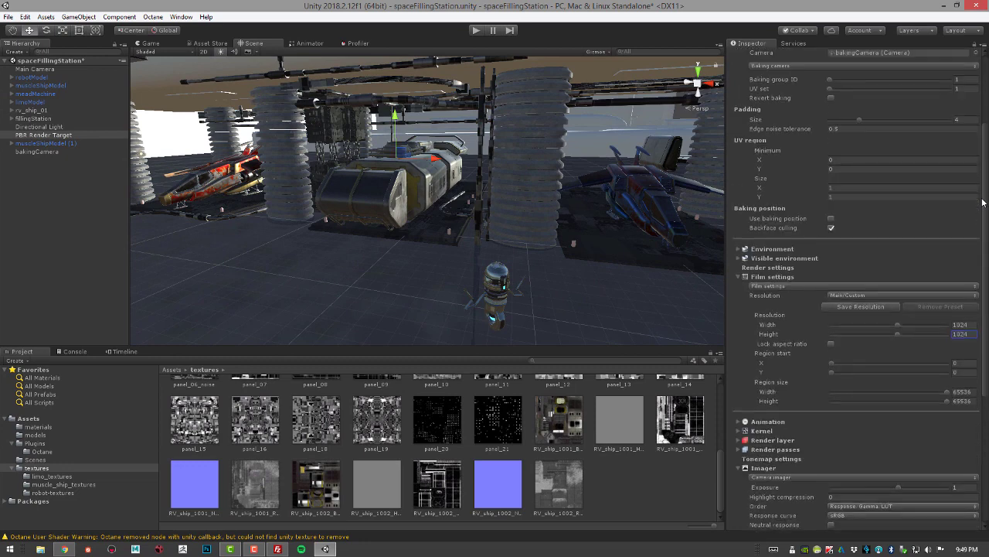
scroll(983, 194, "up", 5)
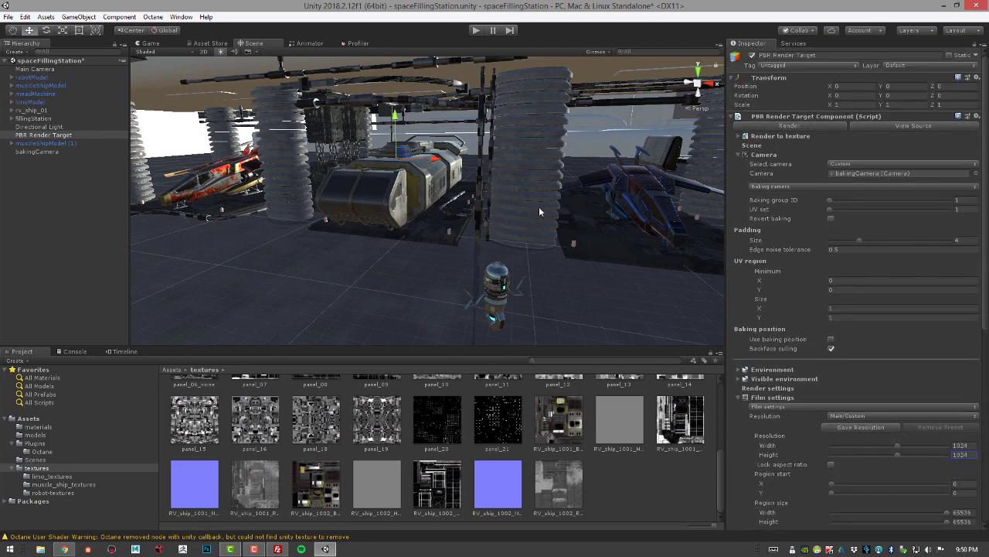
Try a baking group ID of 1 on the raised floor under the RV ship, and restore it to 10.
left_click(433, 228)
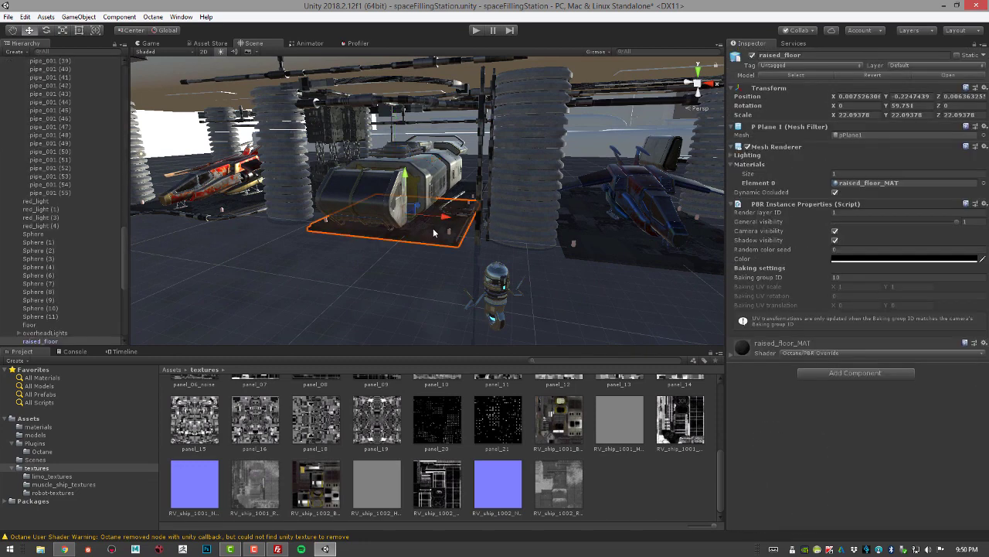
right_click_drag(433, 228, 452, 246, "alt")
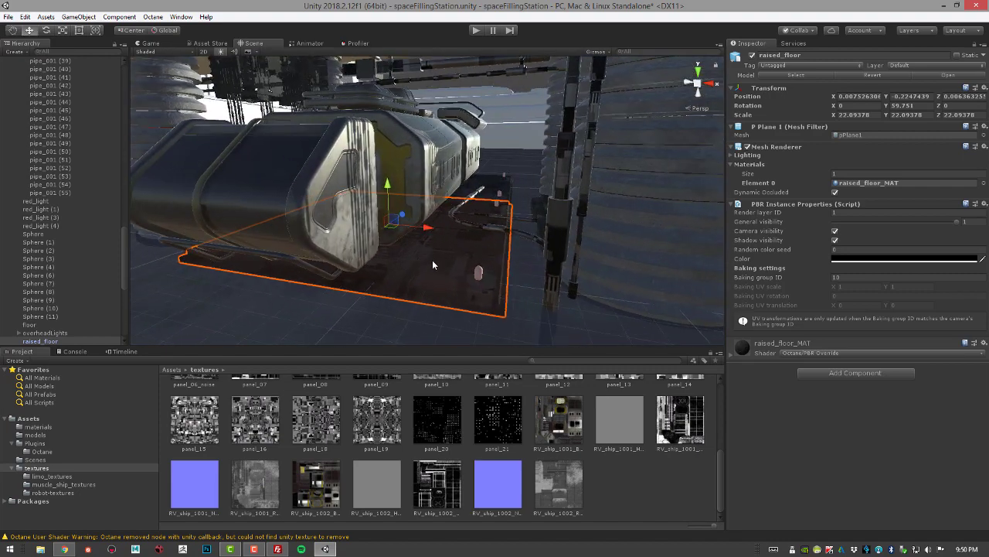
mouse_move(436, 249)
left_mouse_down("alt")
mouse_move(427, 237)
mouse_move(439, 268)
left_mouse_up("alt")
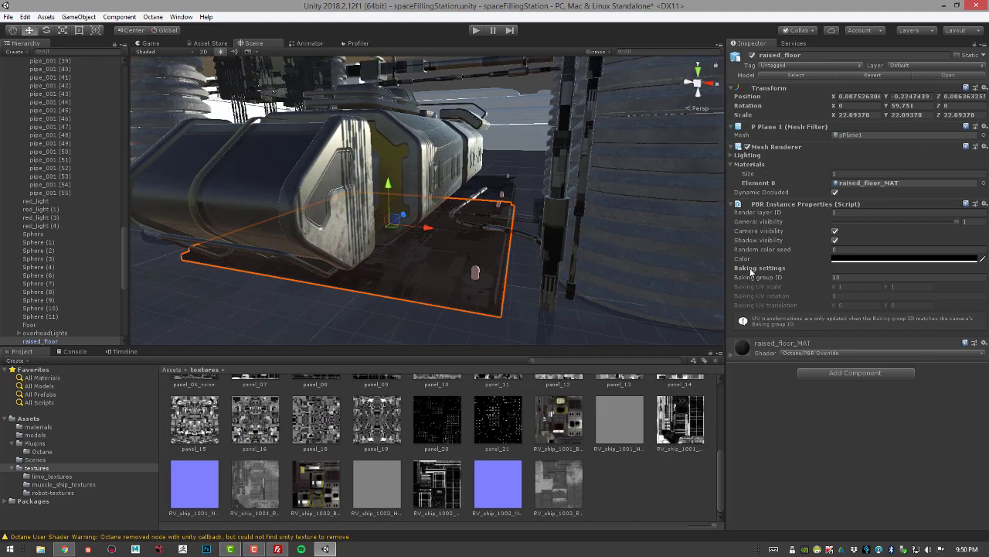
left_click(847, 276)
type("1")
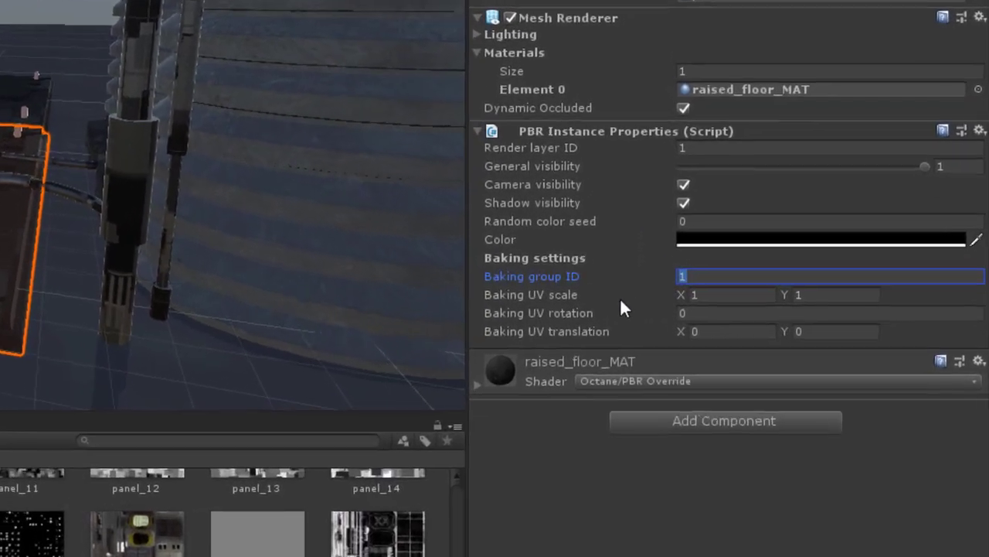
type("10")
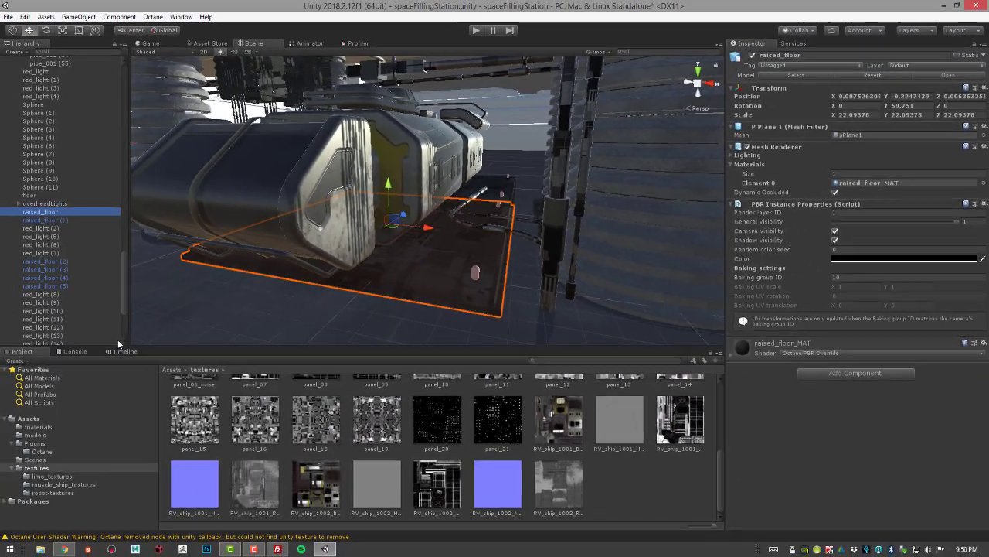
Collapse the fillingStation group and set the PBR Render Target's baking camera group ID to 10.
scroll(125, 244, "down", 5)
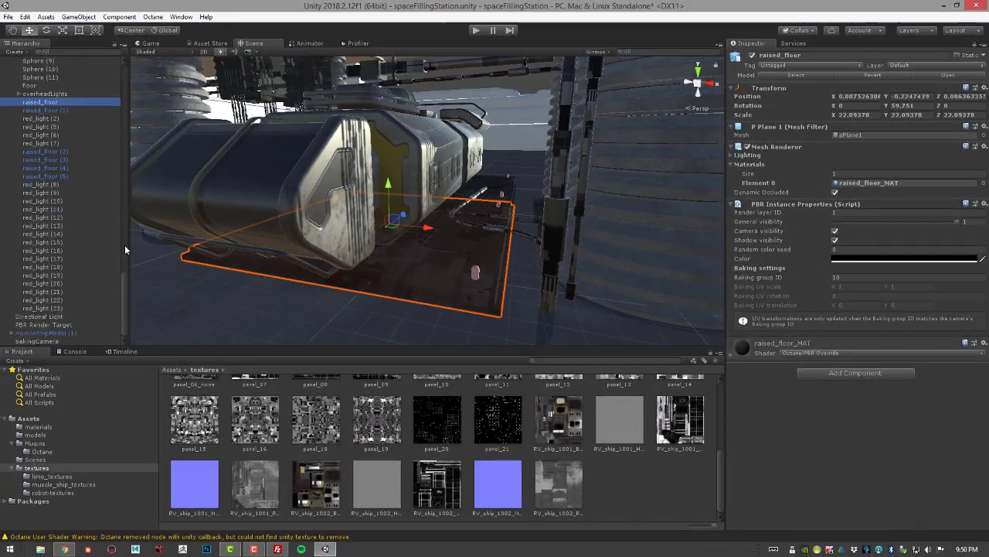
scroll(118, 130, "up", 10)
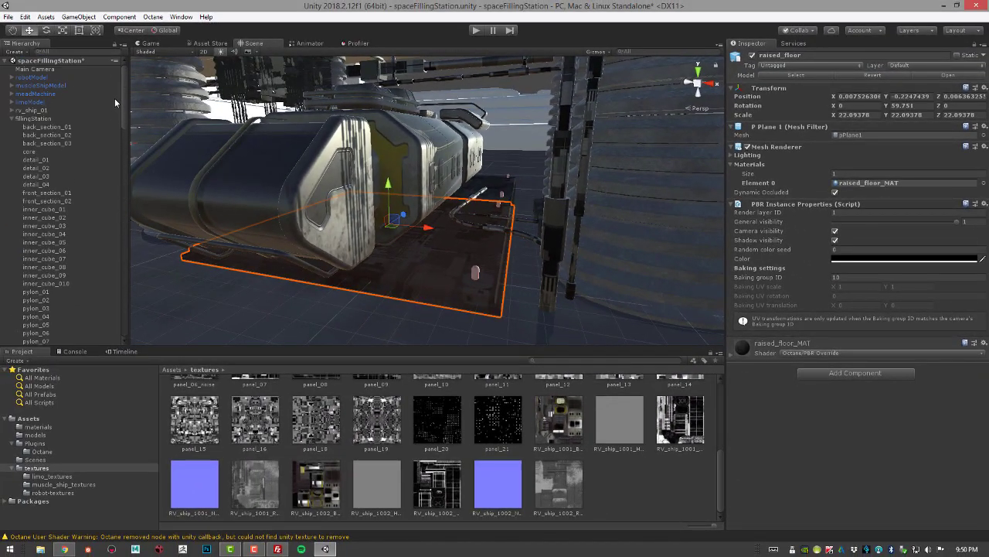
left_click(11, 119)
left_click(30, 136)
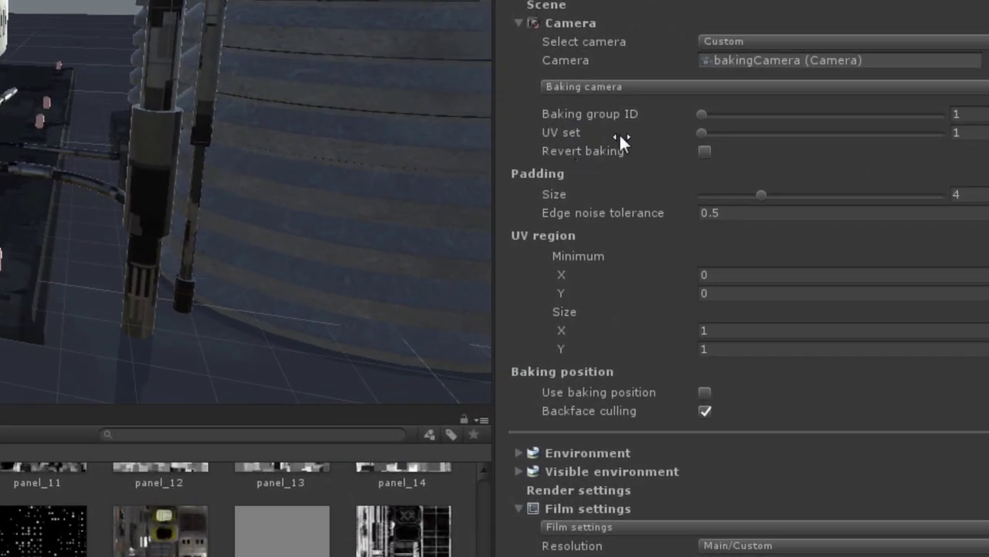
left_click(949, 113)
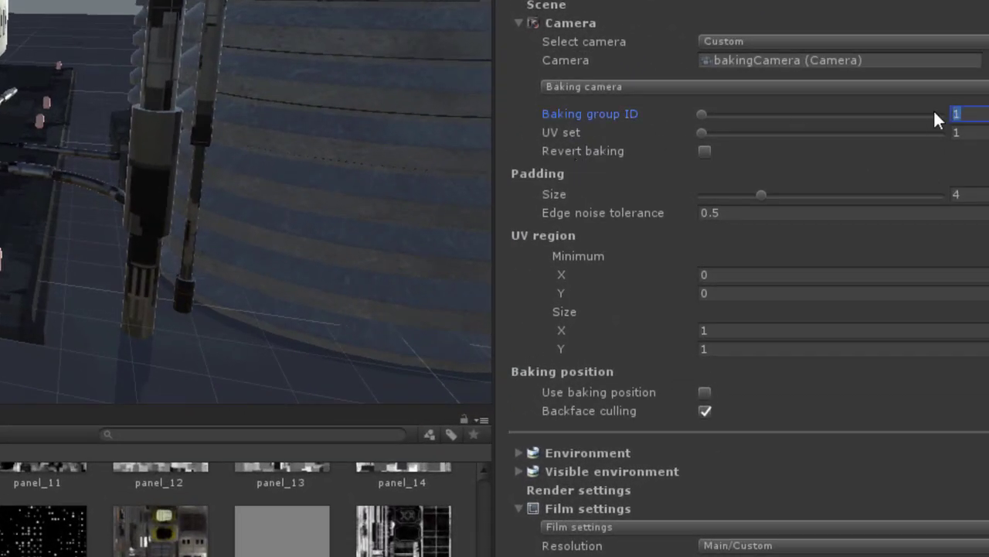
type("10")
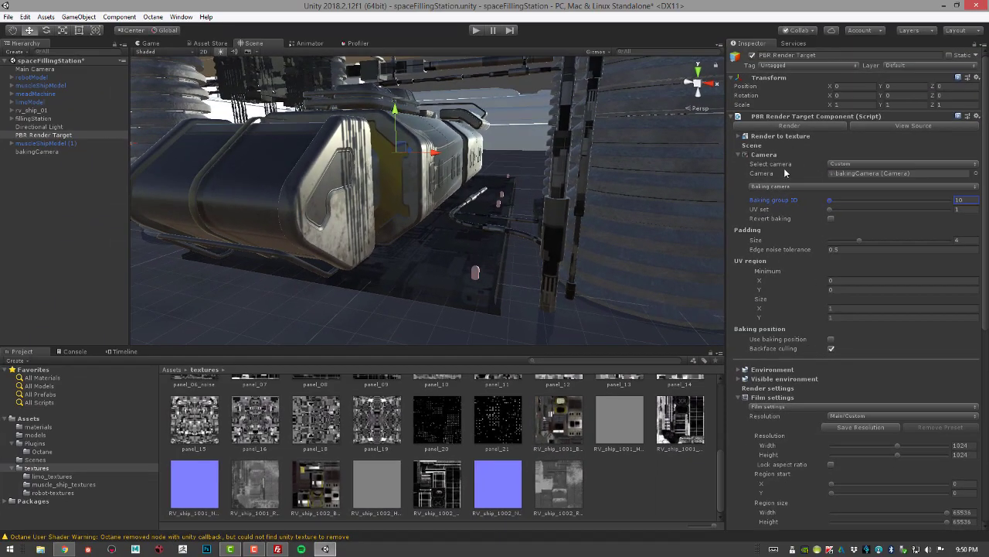
Render the baking target and show the denoised pass of the baked raised floor.
left_click(790, 126)
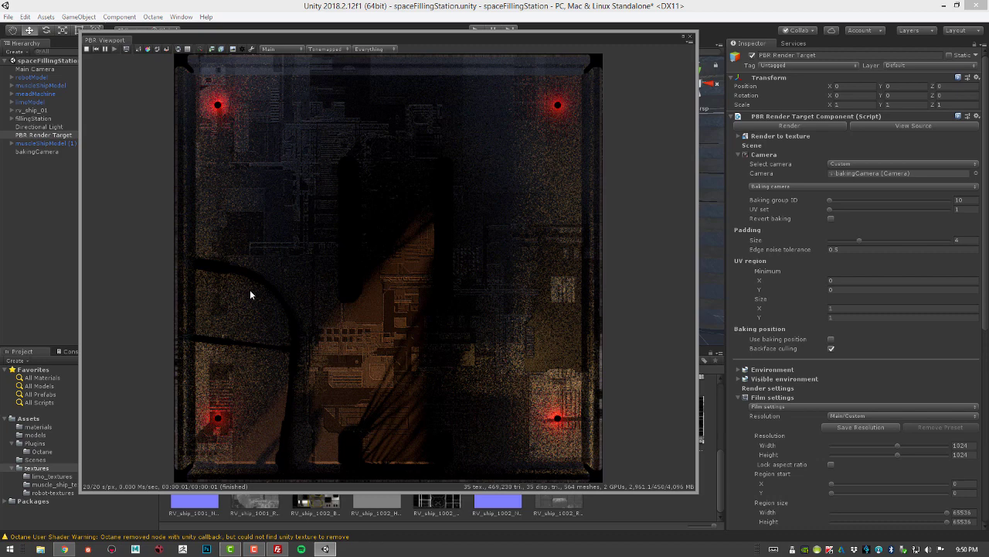
left_click(294, 49)
left_click(293, 73)
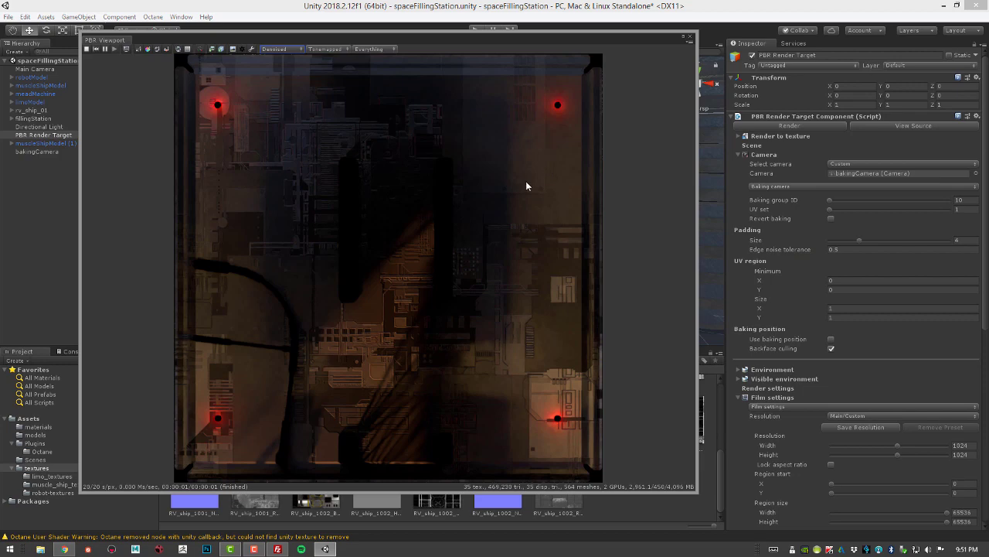
Collapse the camera and film settings and set the direct lighting kernel's maximum samples to 40.
left_click(739, 156)
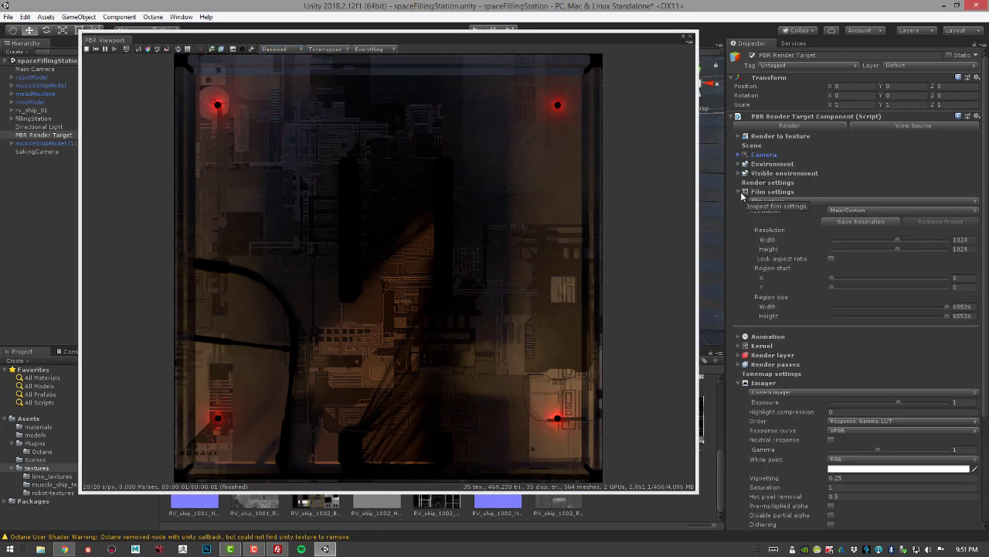
left_click(740, 192)
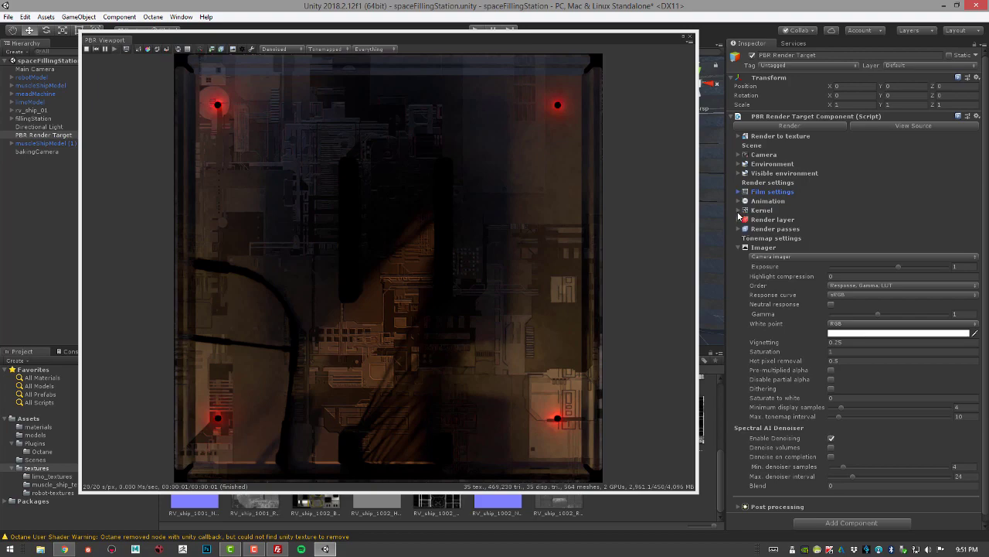
left_click(739, 211)
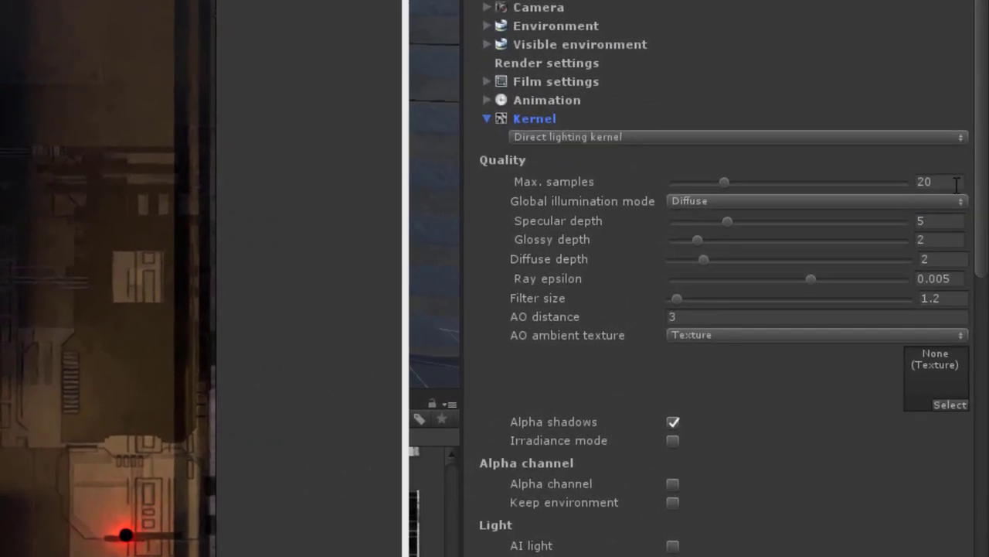
left_click(956, 183)
type("40")
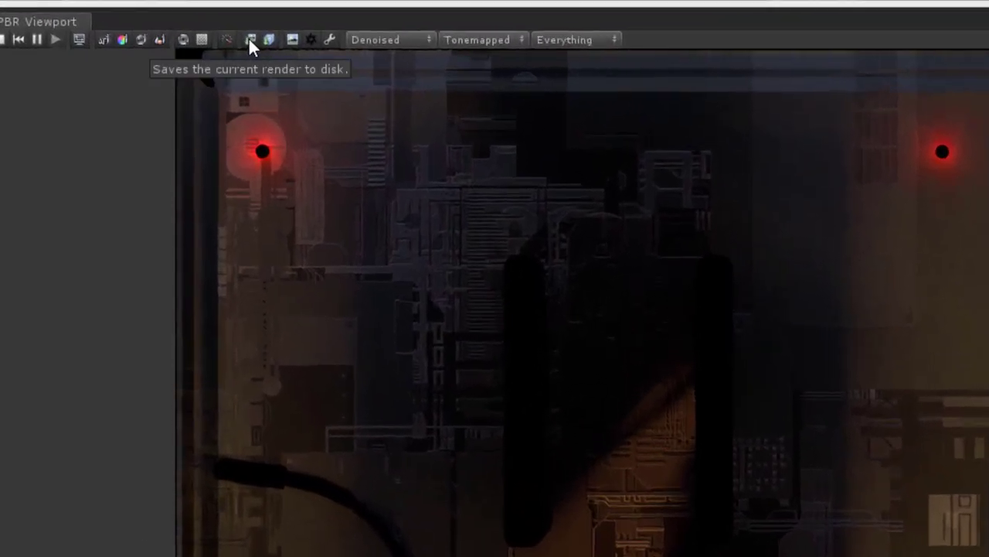
Save the denoised render as a 16-bit PNG named BAKED_raisedFloor_01 in the textures folder, and close the render viewport.
left_click(248, 36)
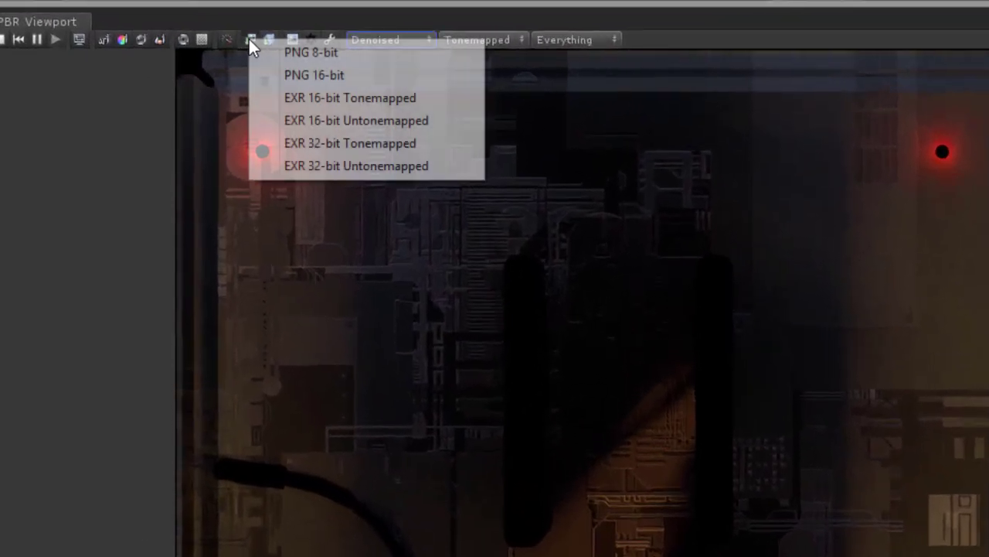
left_click(308, 75)
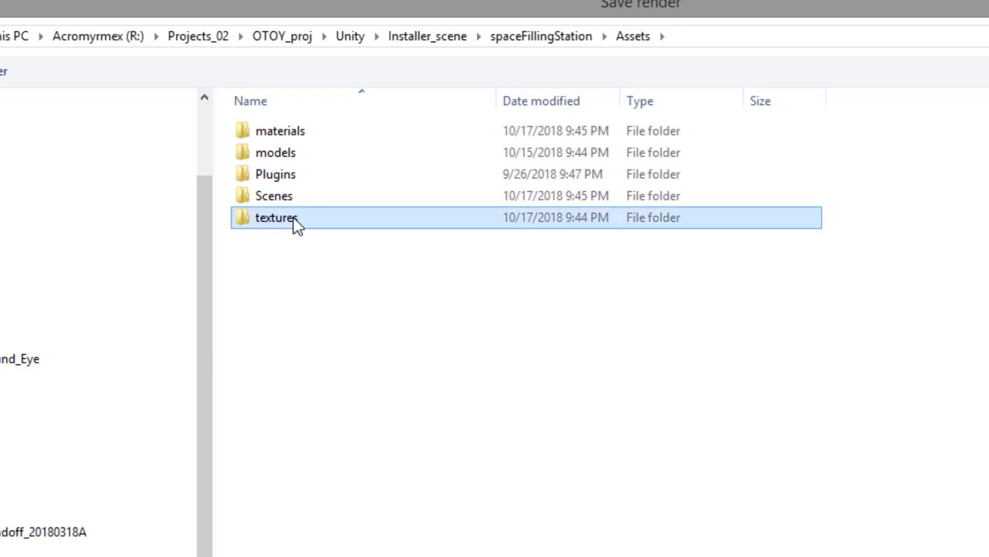
double_click(292, 220)
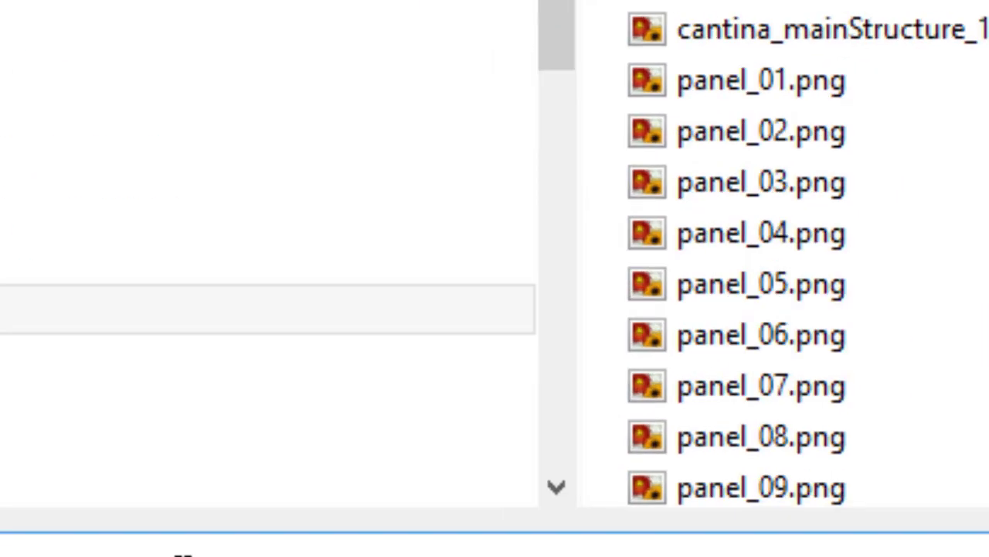
type("BAKED_")
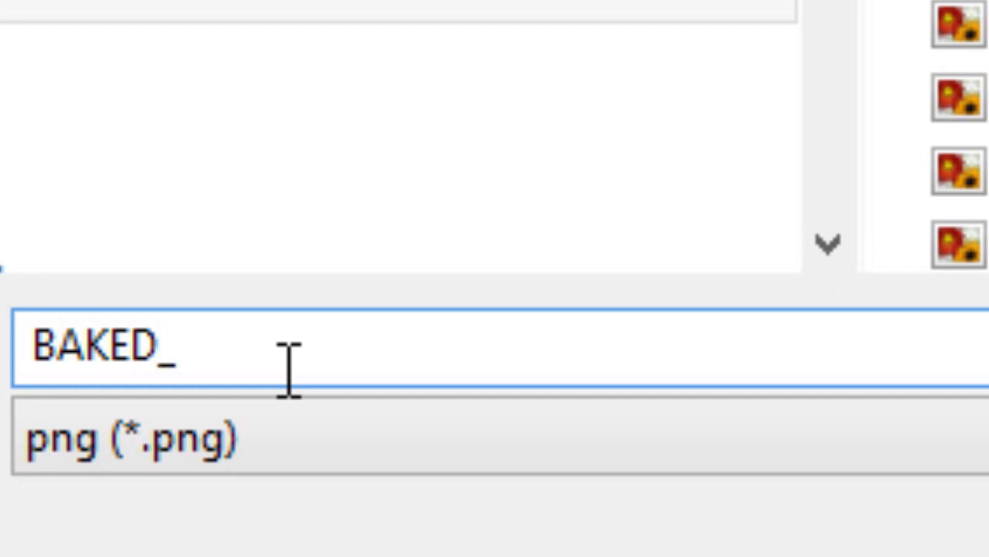
type("rai")
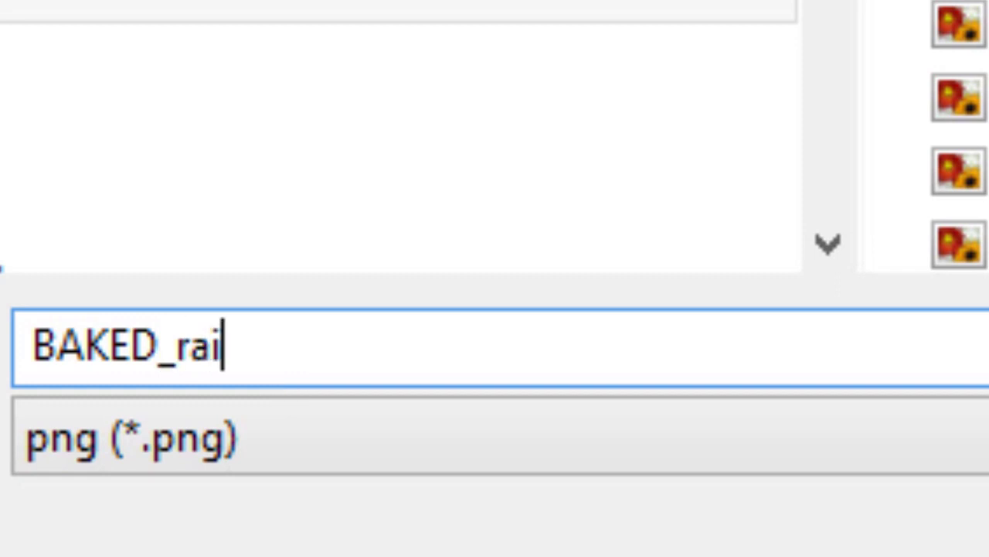
type("sedFl")
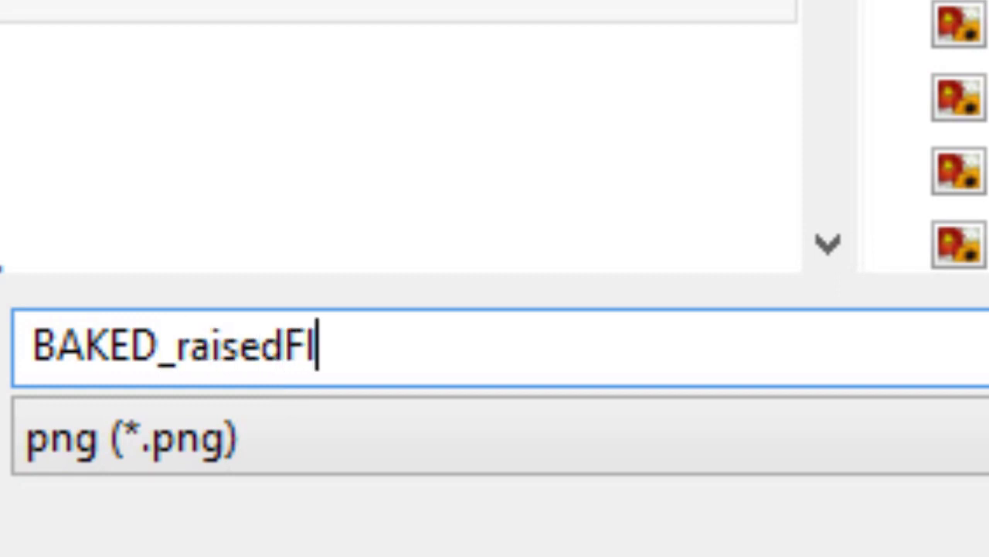
type("oor_01")
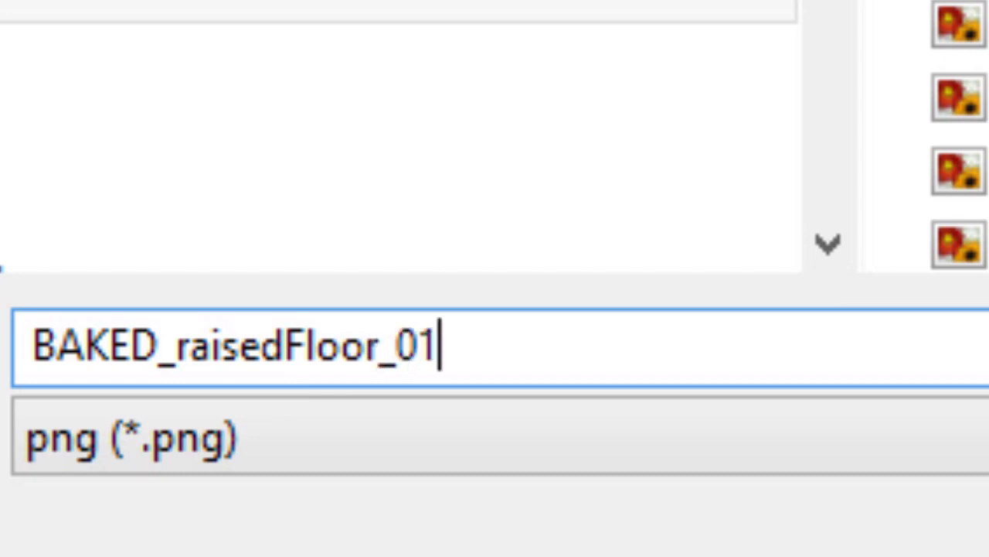
key("Return")
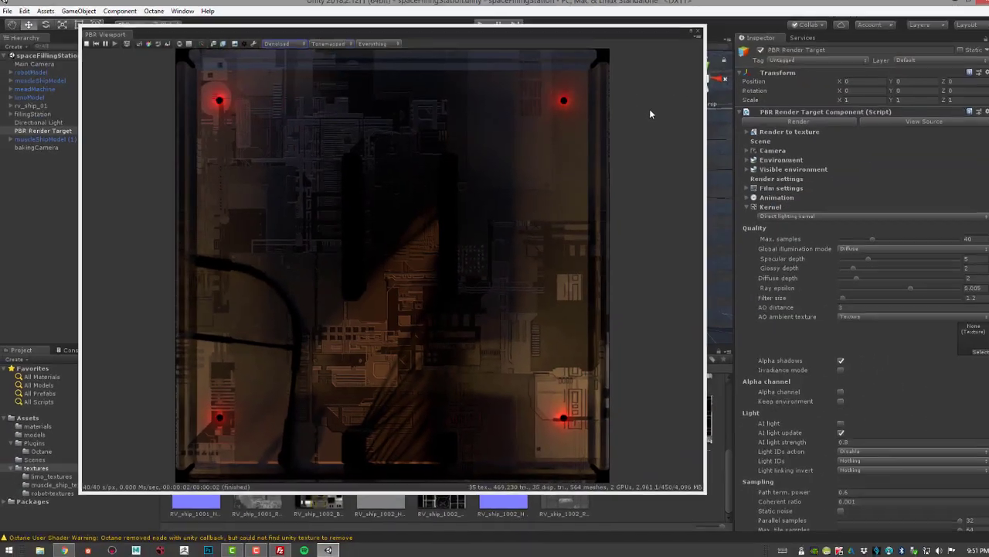
left_click(689, 37)
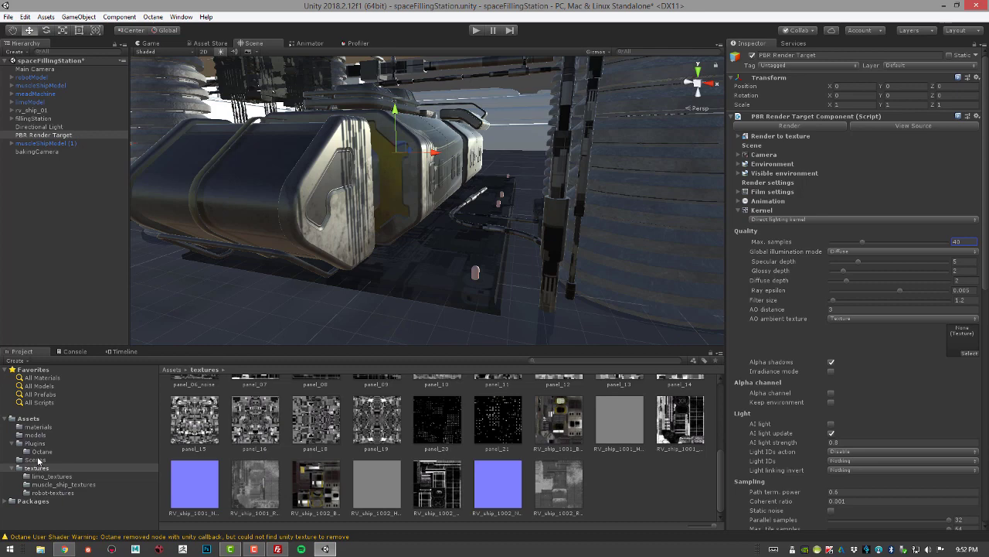
Create a new material named BAKED_raisedFloor_01_MAT in the project's materials folder.
left_click(38, 427)
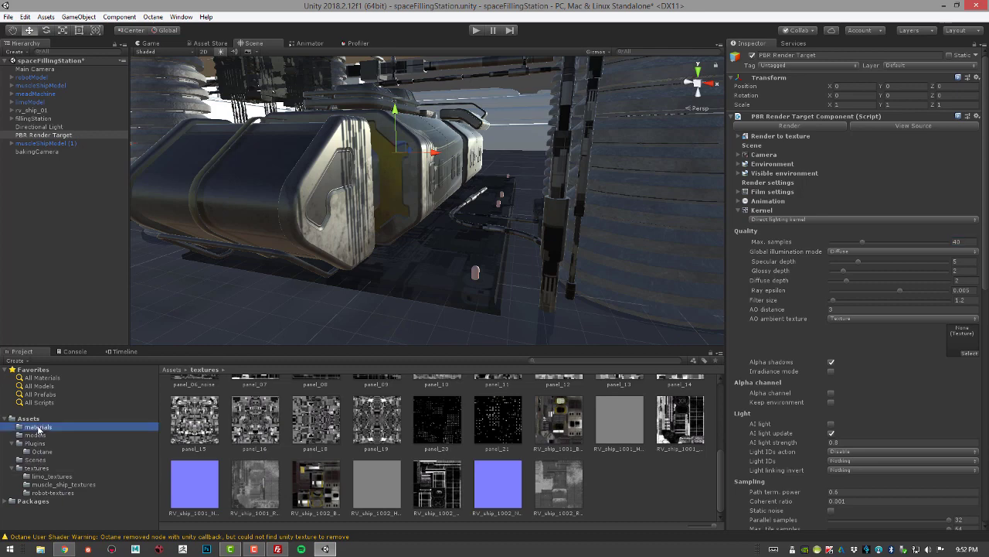
right_click(629, 478)
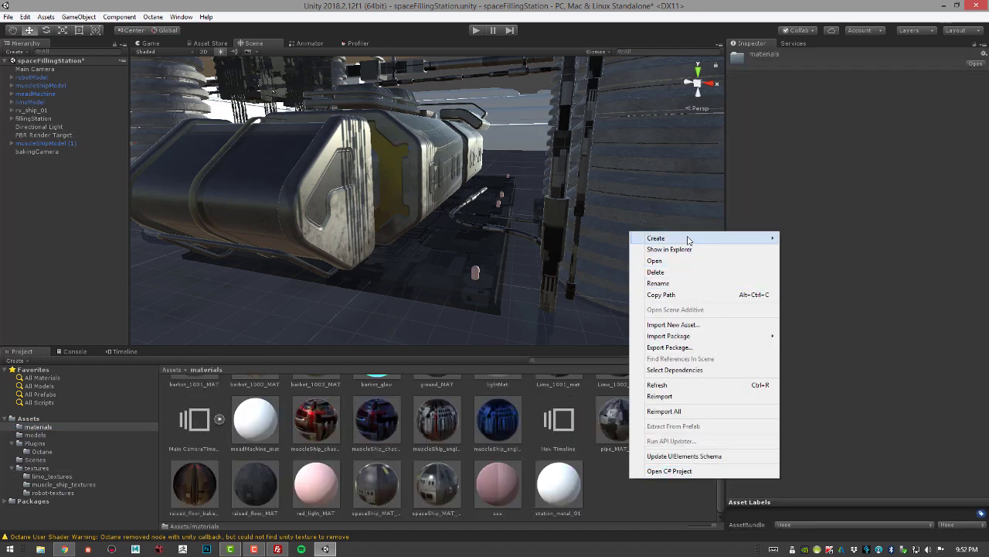
mouse_move(688, 239)
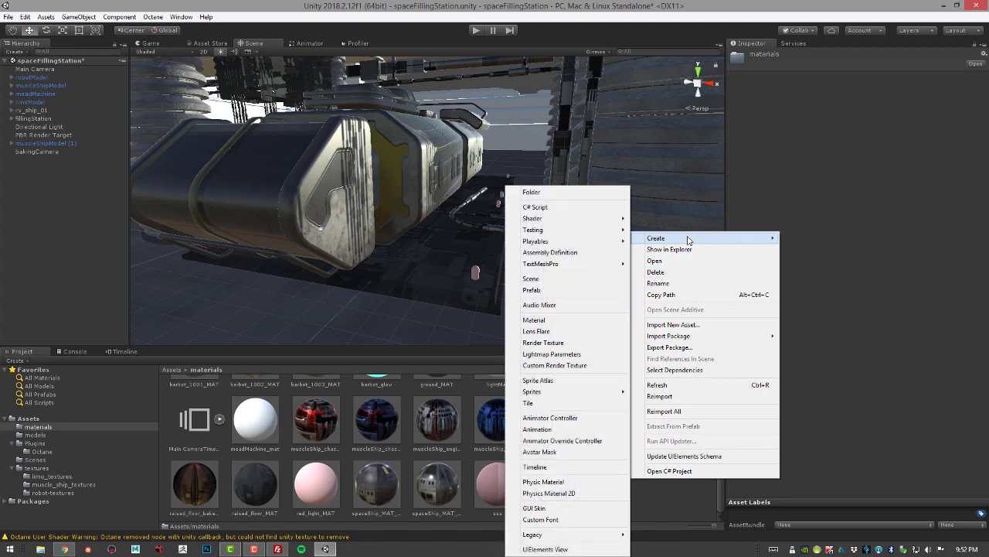
left_click(536, 320)
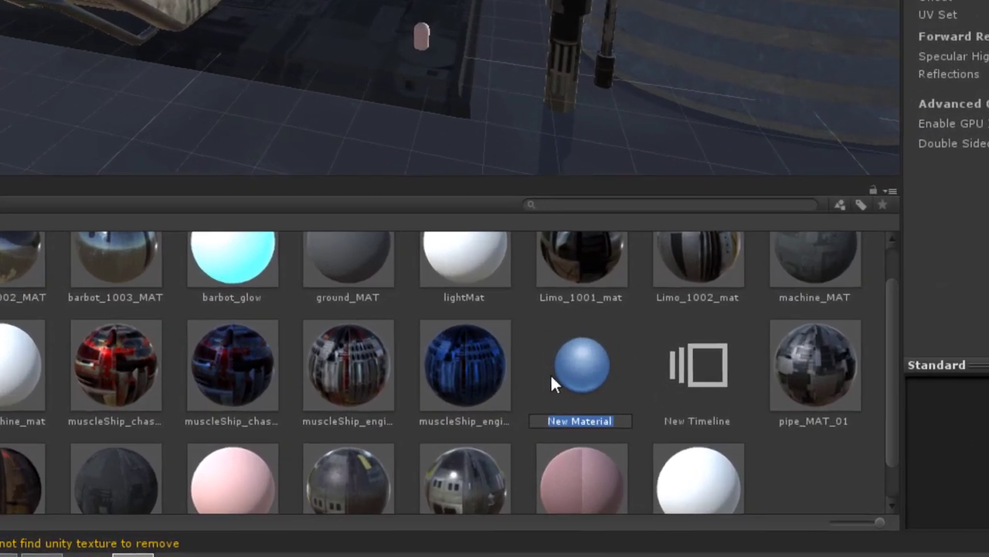
type("BA")
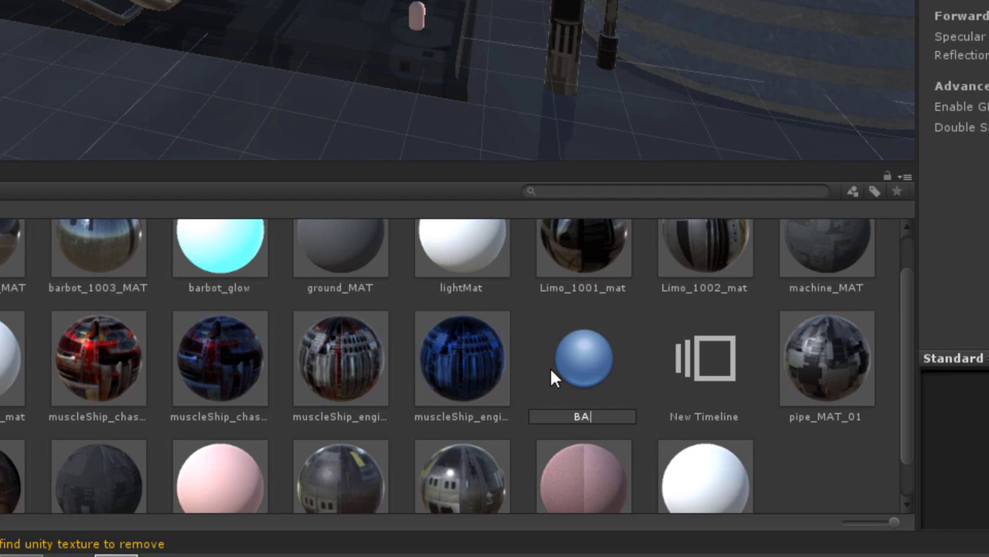
type("KED_raisedF")
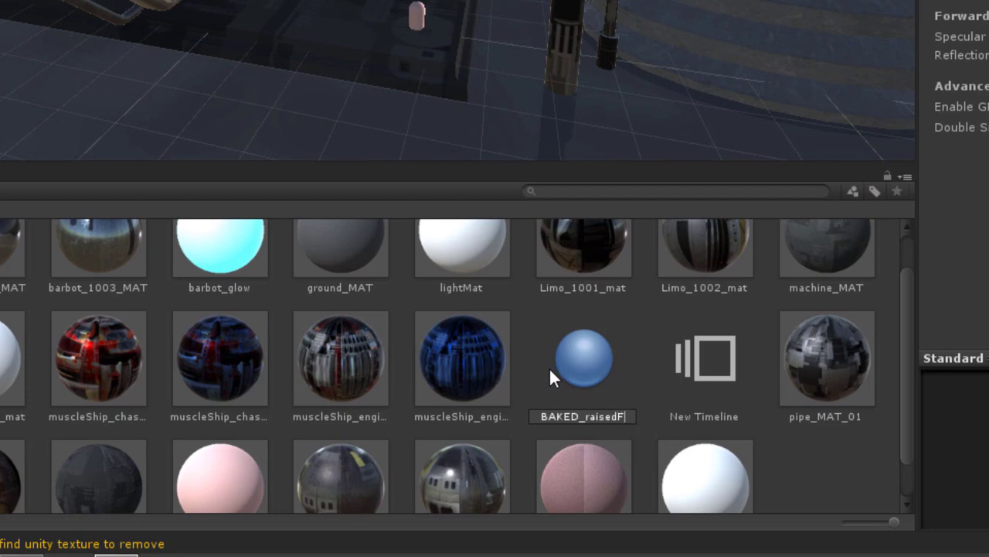
type("loor_0")
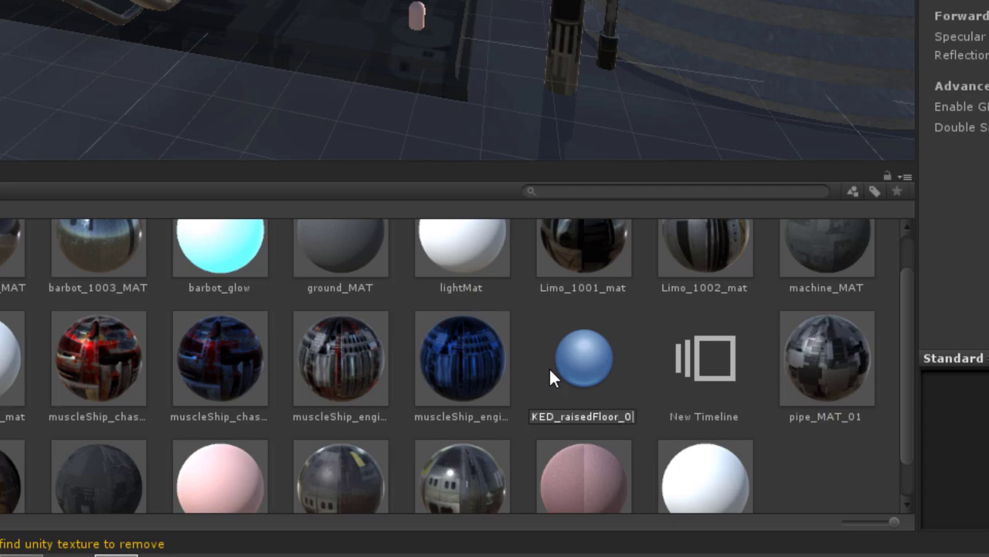
type("1_MA")
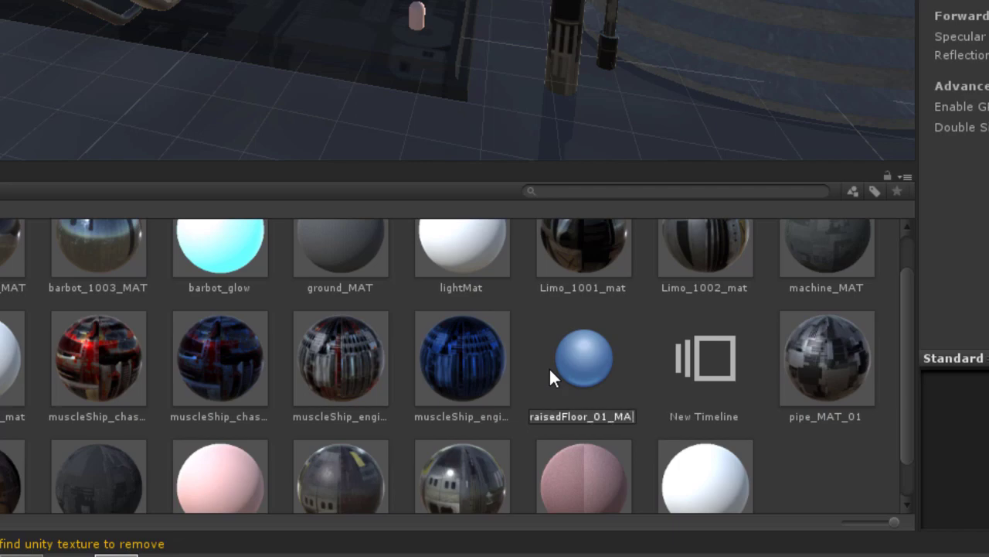
type("T")
key("Return")
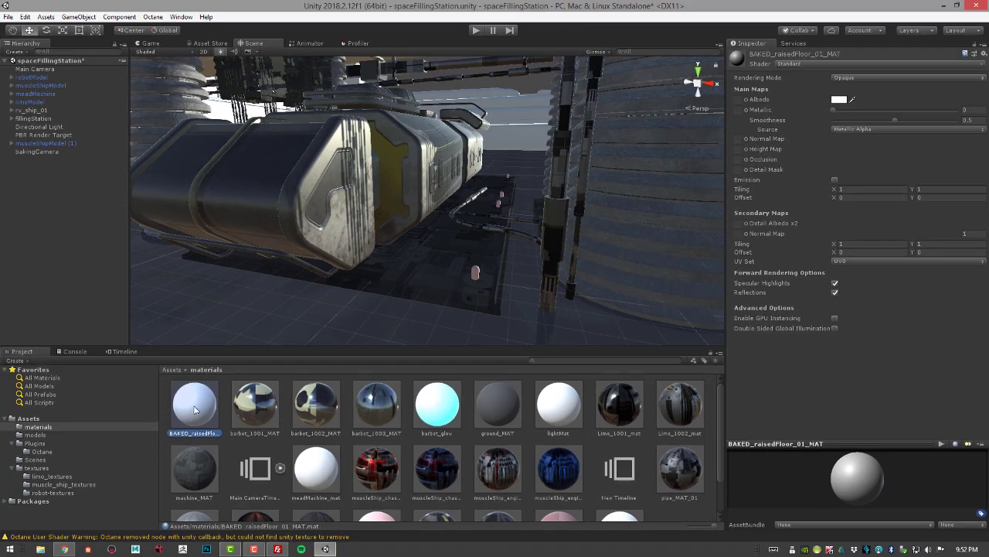
Assign BAKED_raisedFloor_01_MAT to the raised floor under the RV ship and set its shader to Unlit/Texture.
left_click_drag(194, 410, 437, 249)
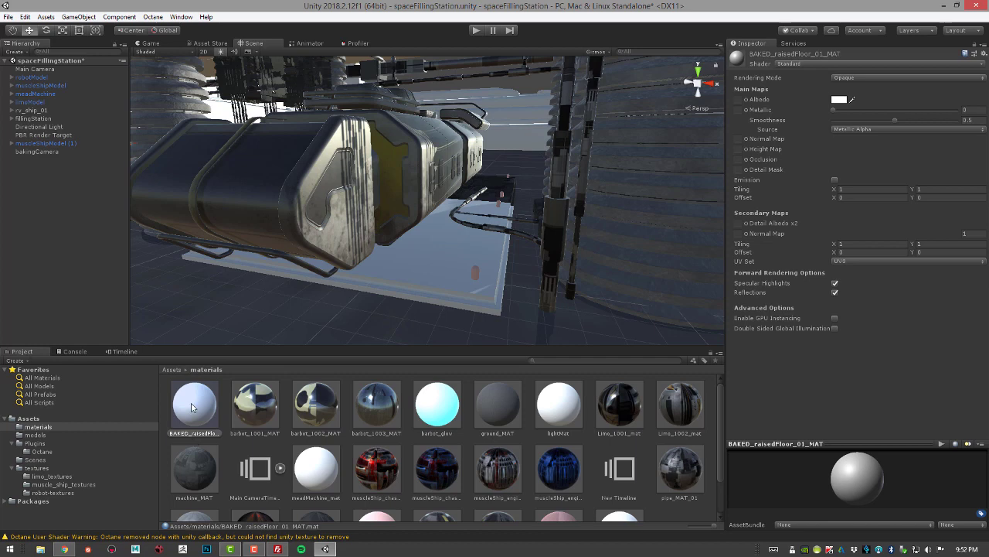
left_click(826, 62)
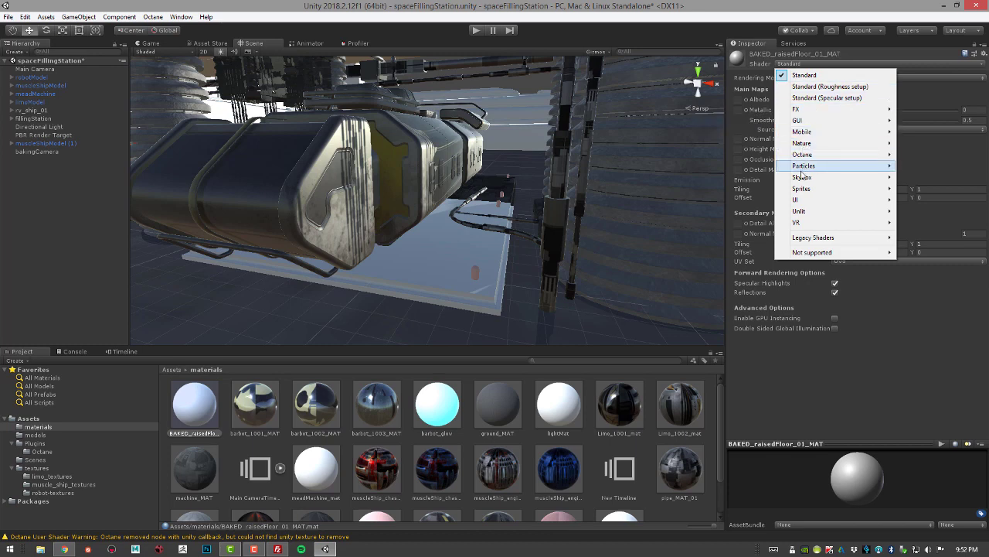
mouse_move(801, 214)
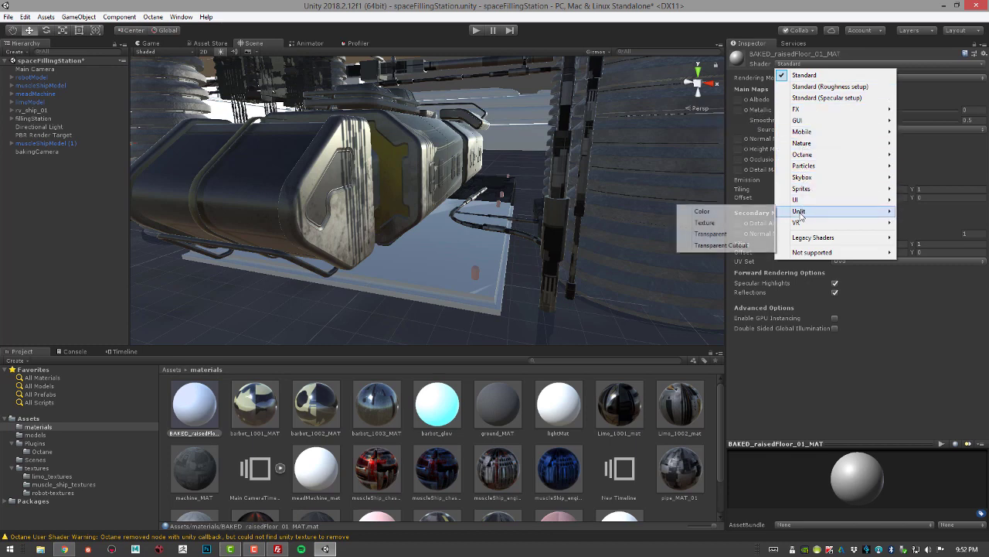
left_click(700, 224)
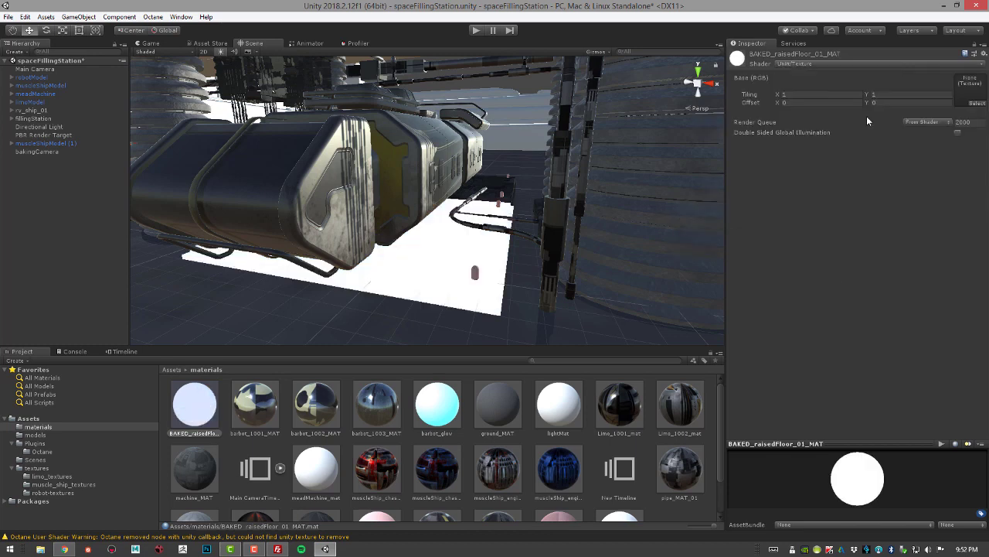
left_click(977, 103)
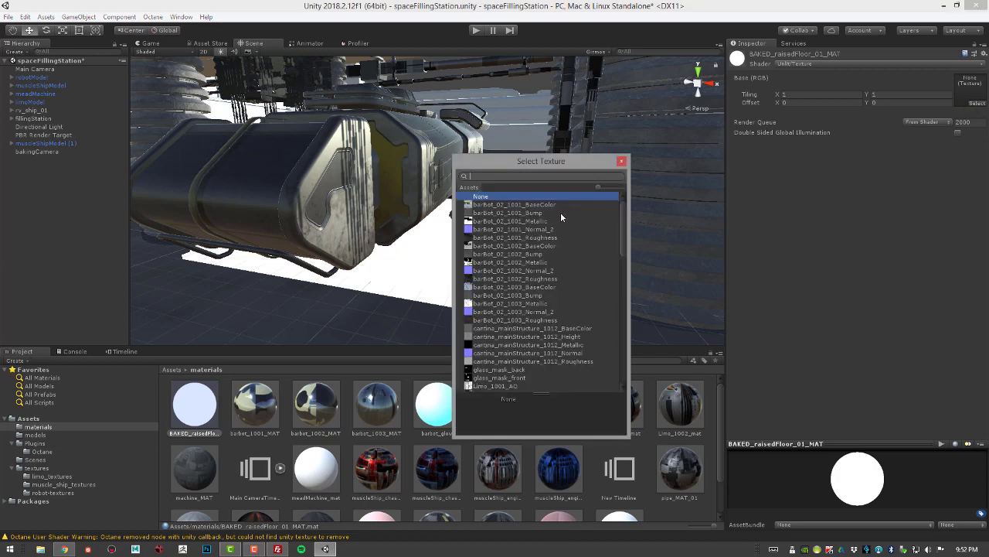
left_click_drag(621, 218, 617, 162)
left_click(621, 161)
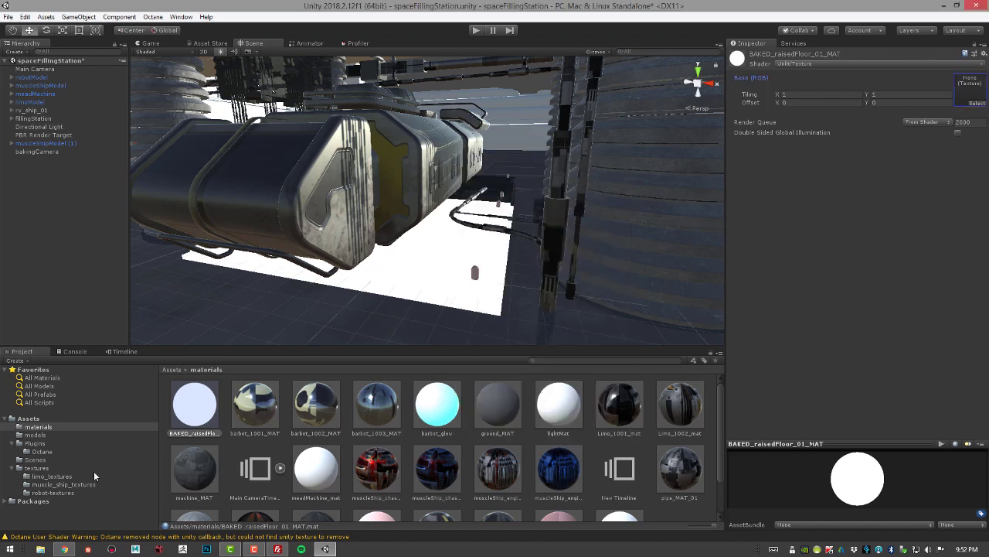
Refresh the project's textures folder to import the saved bake and select the BAKED_raisedFloor_01 texture.
left_click(44, 470)
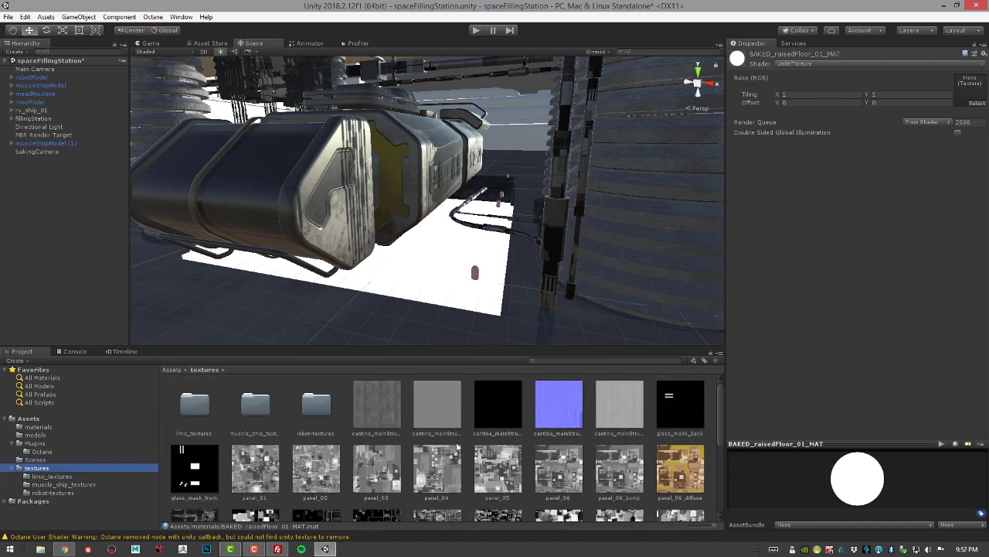
left_click_drag(722, 429, 713, 509)
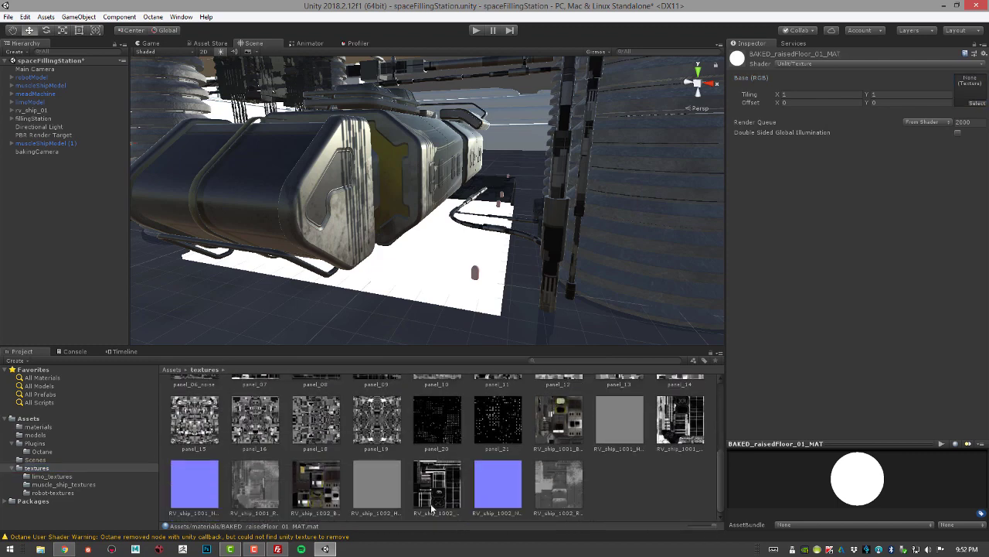
left_click(613, 499)
right_click(614, 495)
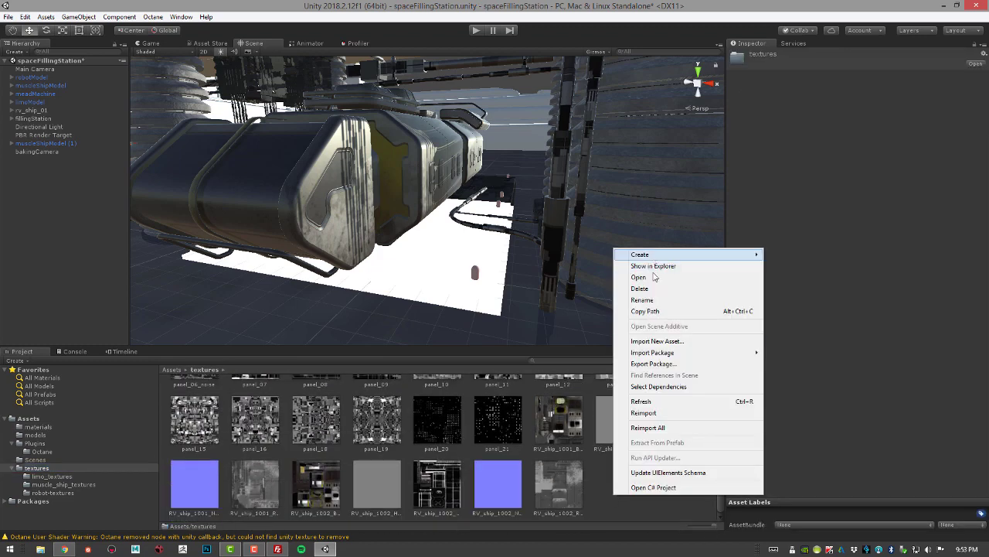
left_click(647, 402)
scroll(463, 433, "up", 10)
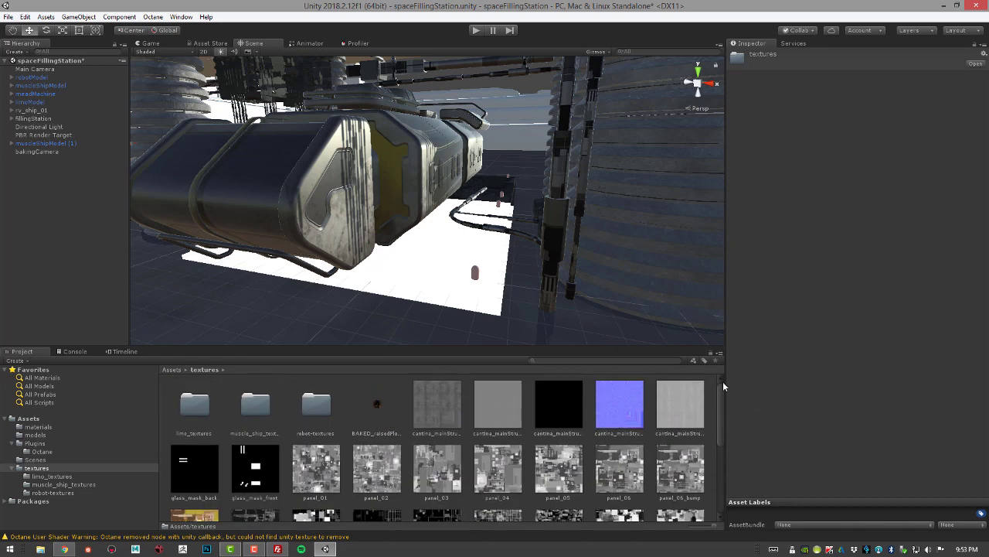
left_click(379, 409)
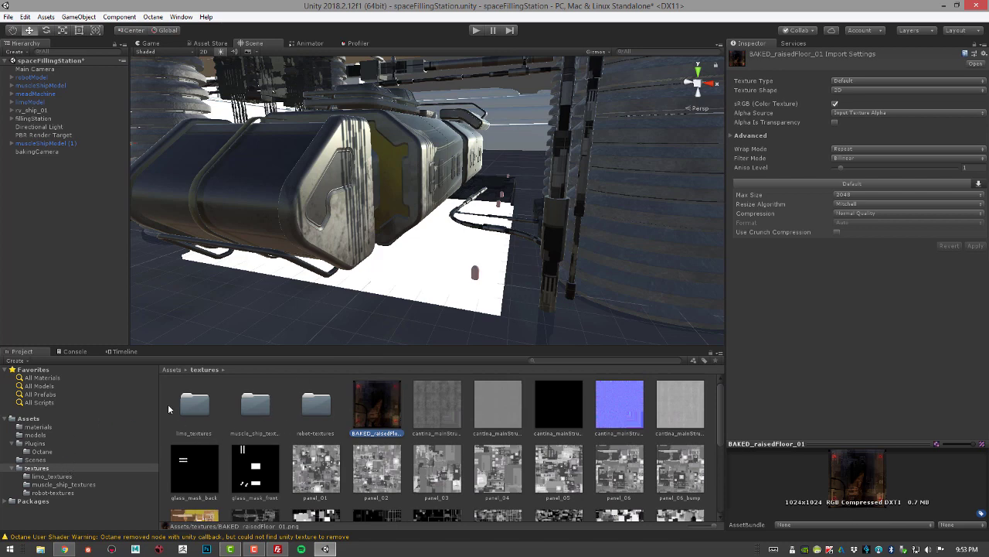
Assign the BAKED_raisedFloor_01 texture as the base map of BAKED_raisedFloor_01_MAT and inspect the raised floor in the scene.
left_click(36, 427)
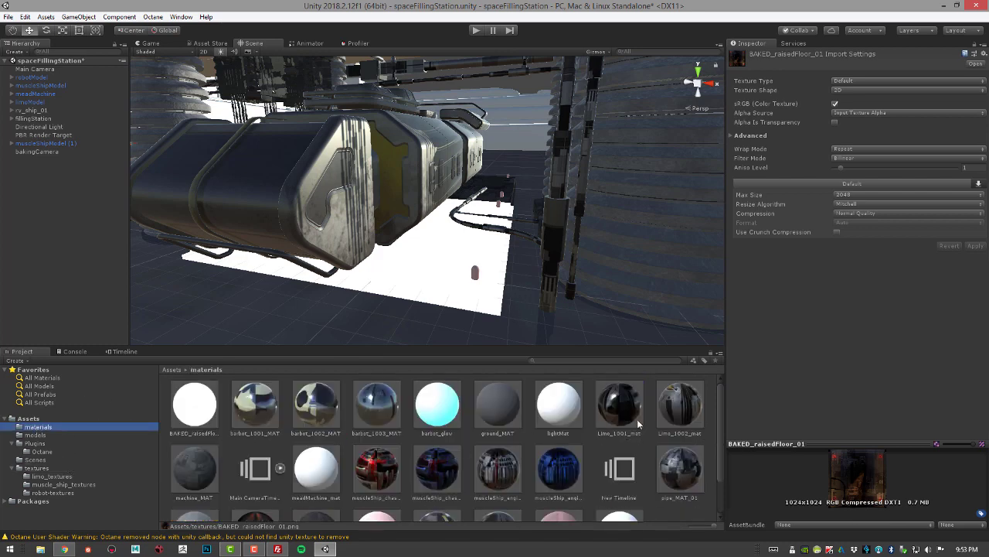
left_click(197, 412)
left_click(977, 106)
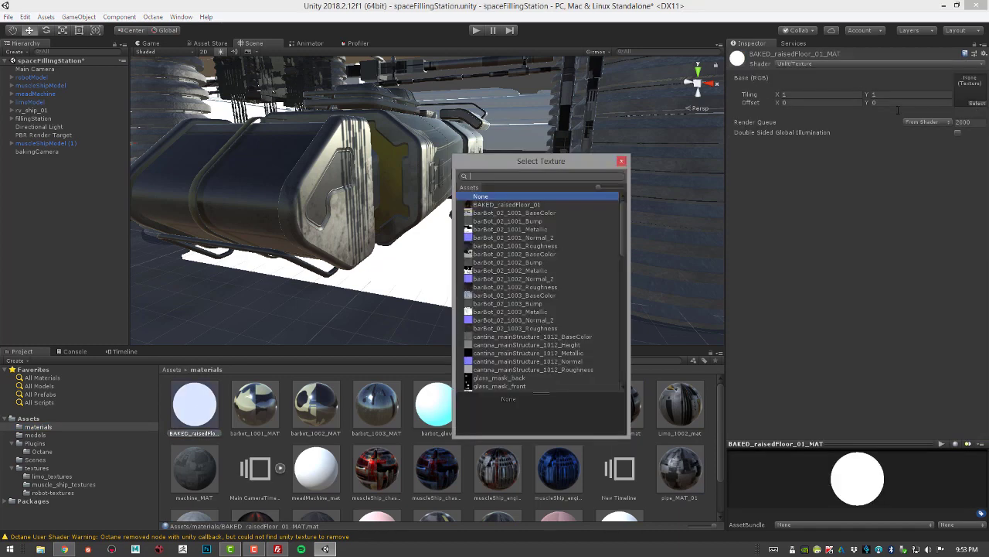
double_click(499, 204)
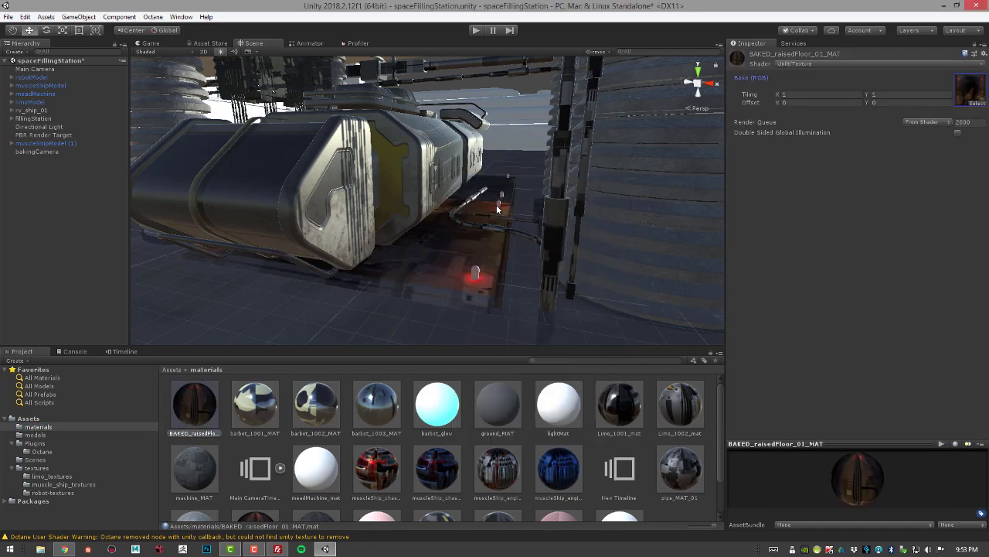
left_click(499, 203)
left_click_drag(490, 243, 305, 233, "alt")
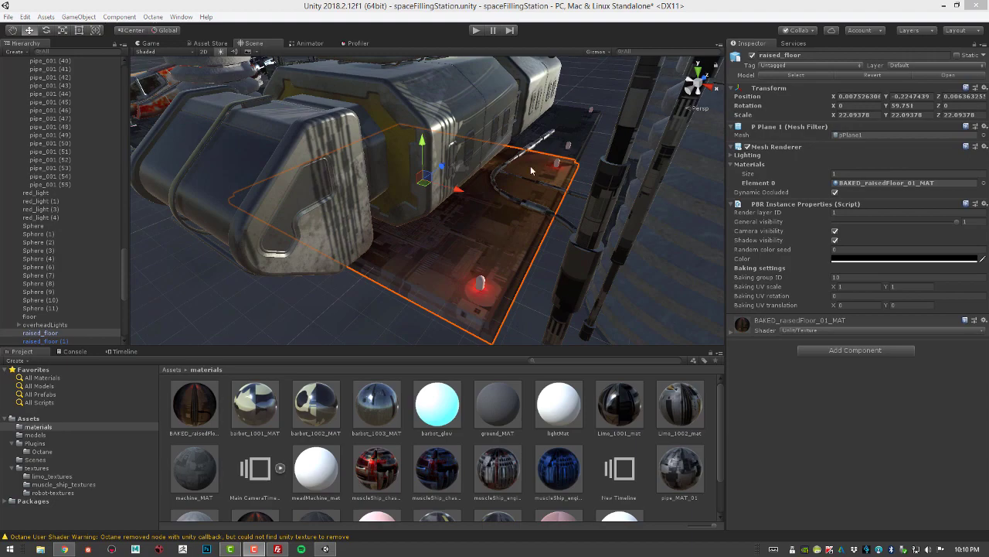
Select the second raised floor, raised_floor (1), and set its baking group ID to 20.
left_click(572, 125)
left_click_drag(573, 123, 278, 178, "alt")
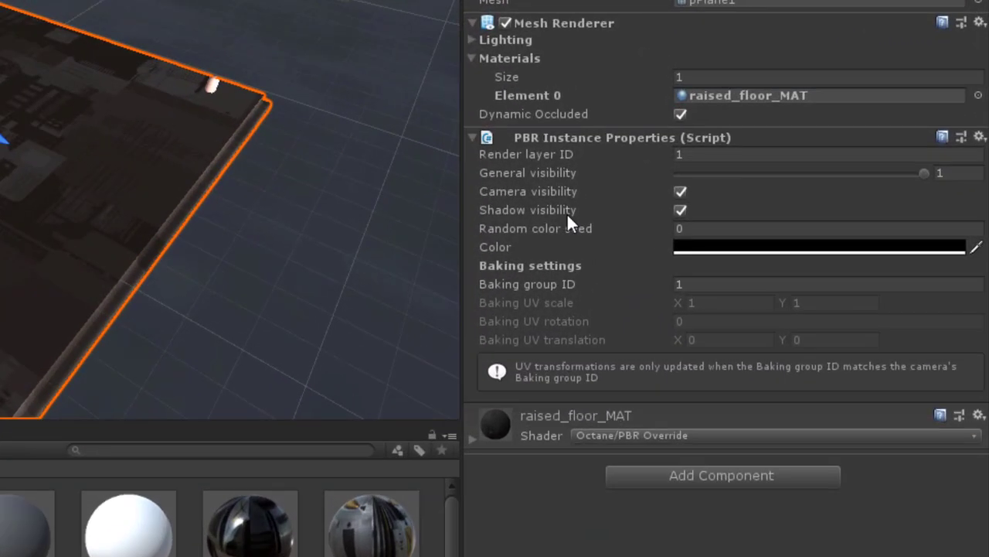
left_click(695, 286)
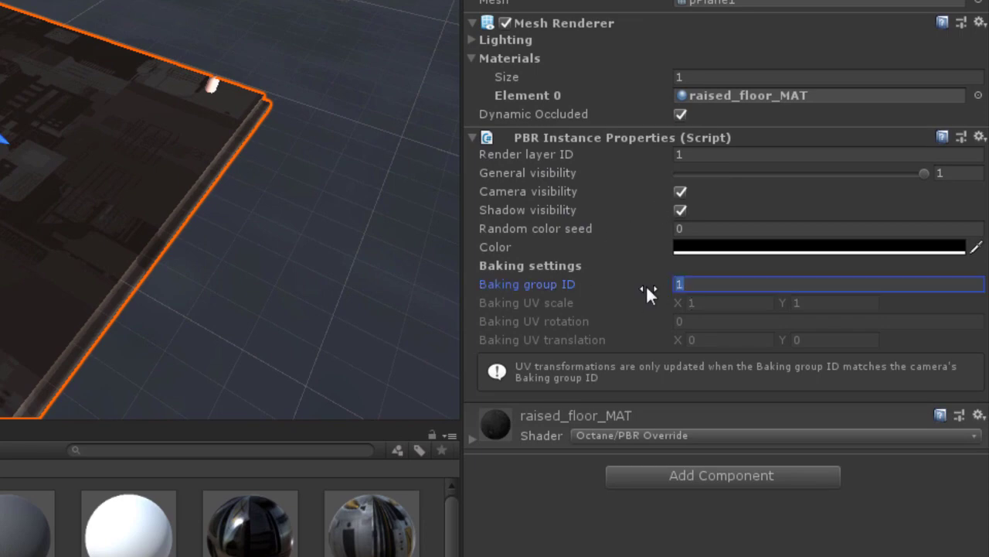
type("20")
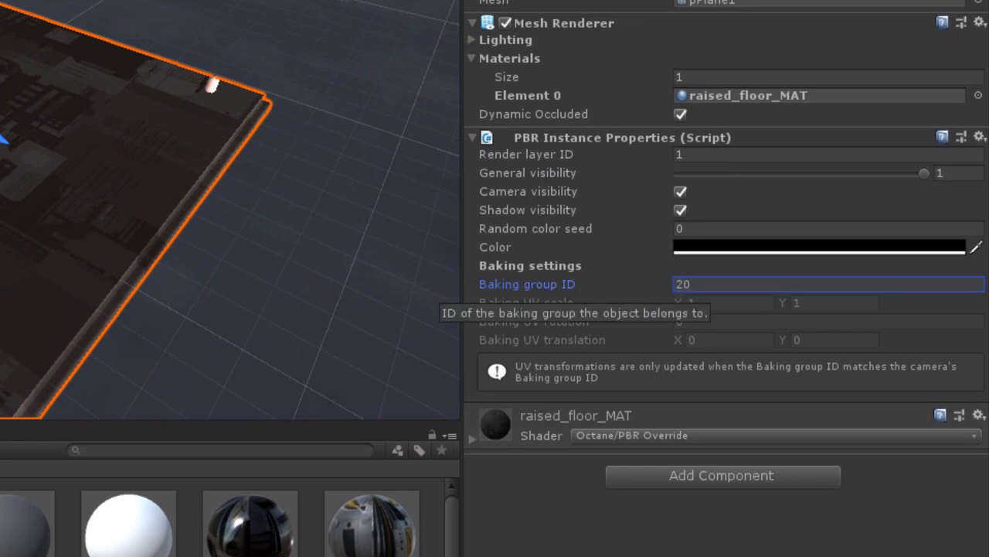
key("Return")
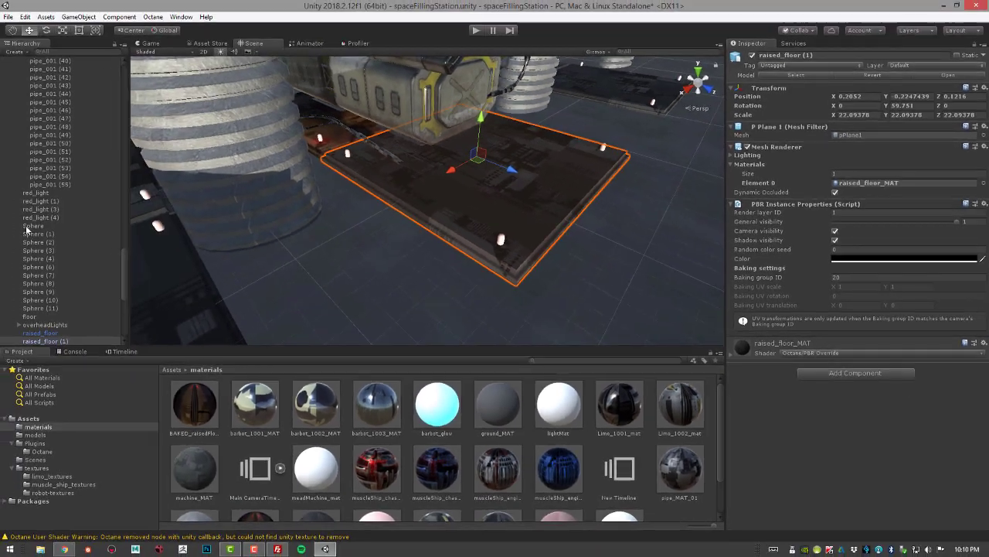
Collapse the fillingStation hierarchy and set the PBR Render Target's baking camera to baking group ID 20.
left_click_drag(124, 256, 120, 82)
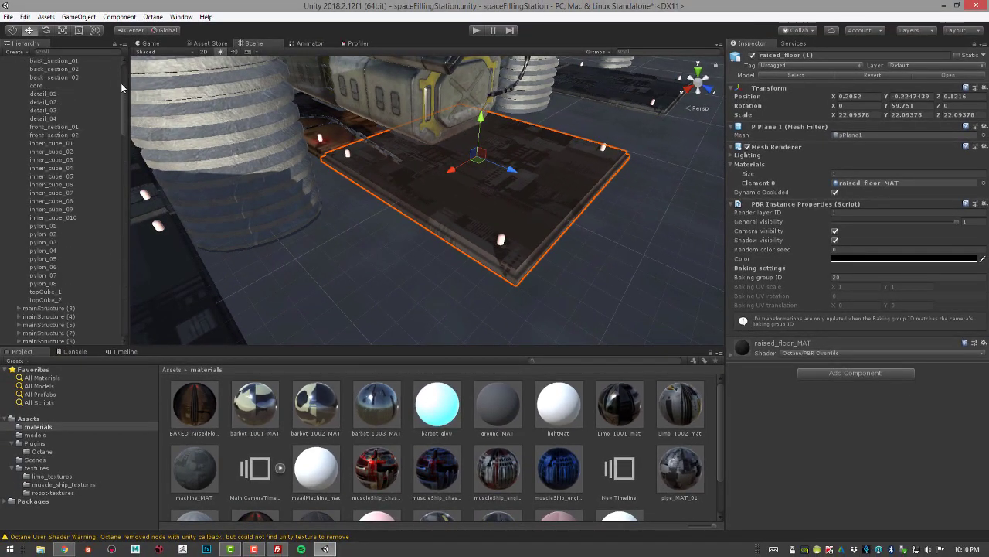
scroll(69, 99, "up", 5)
left_click(12, 112)
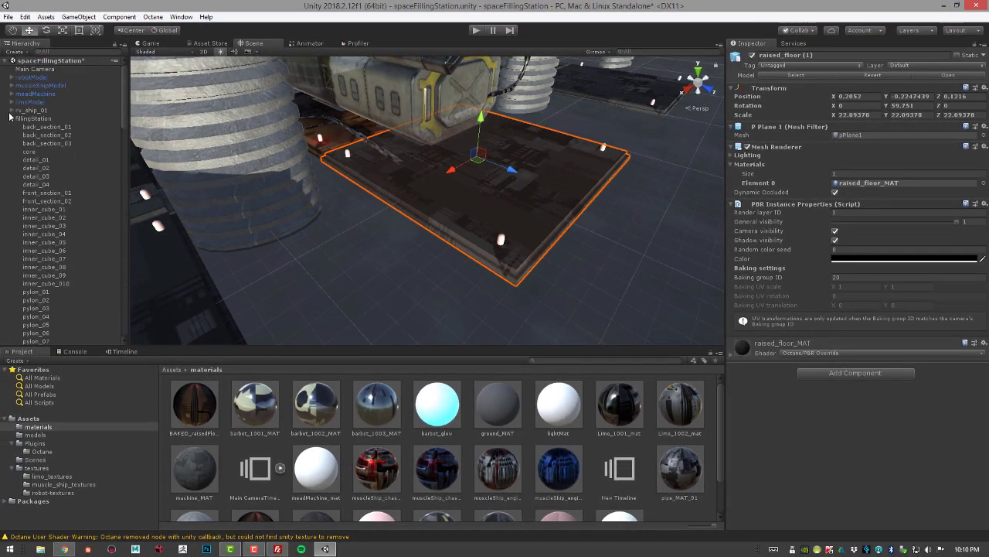
left_click(13, 119)
left_click(35, 136)
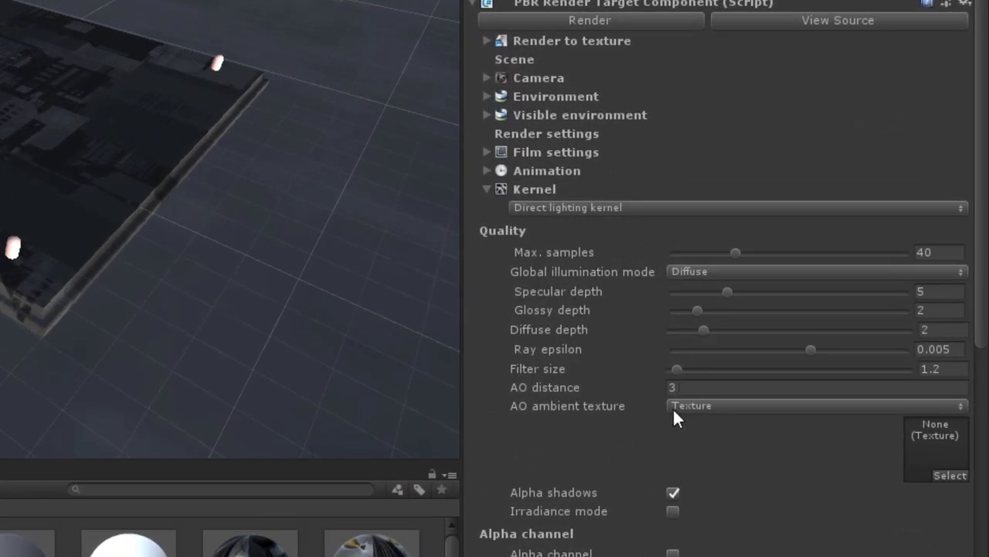
left_click(502, 80)
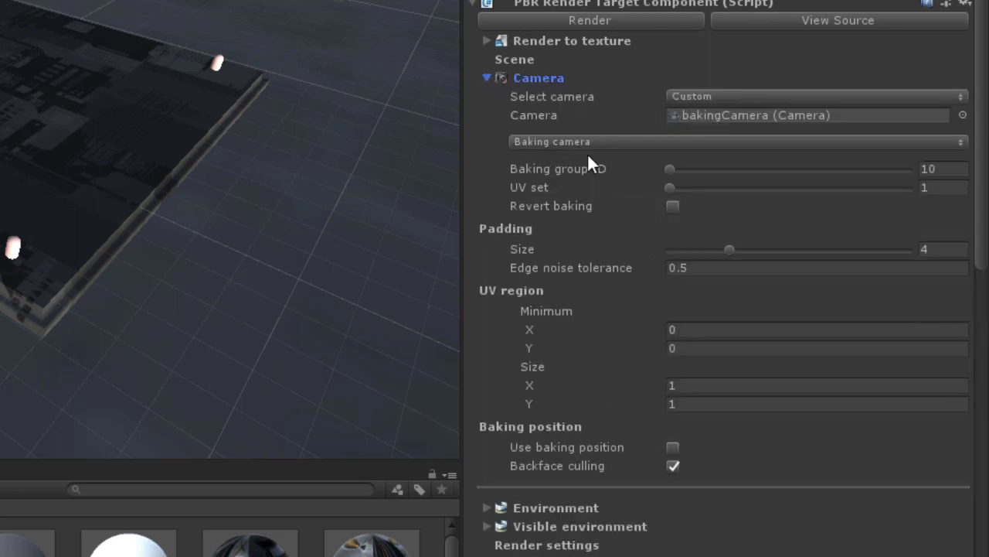
left_click(929, 168)
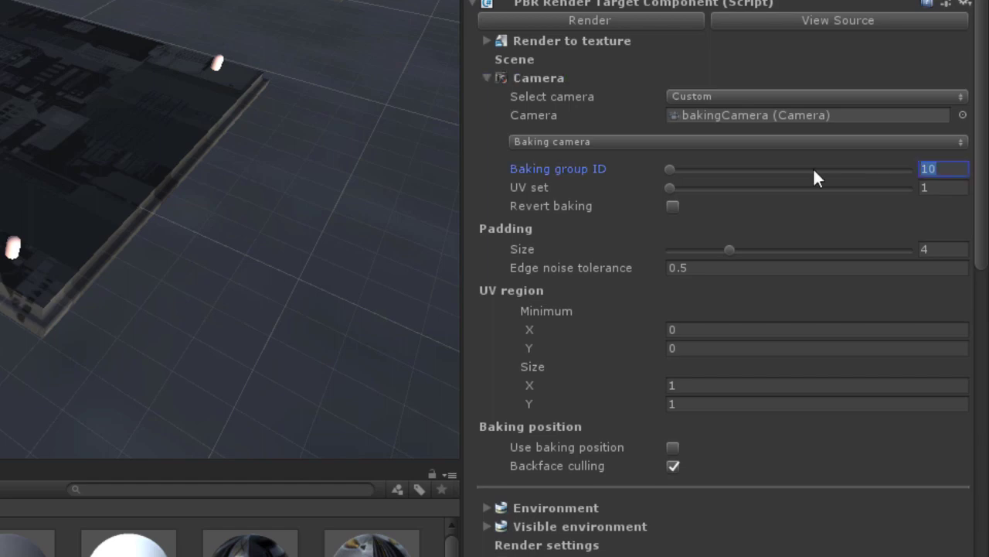
type("20")
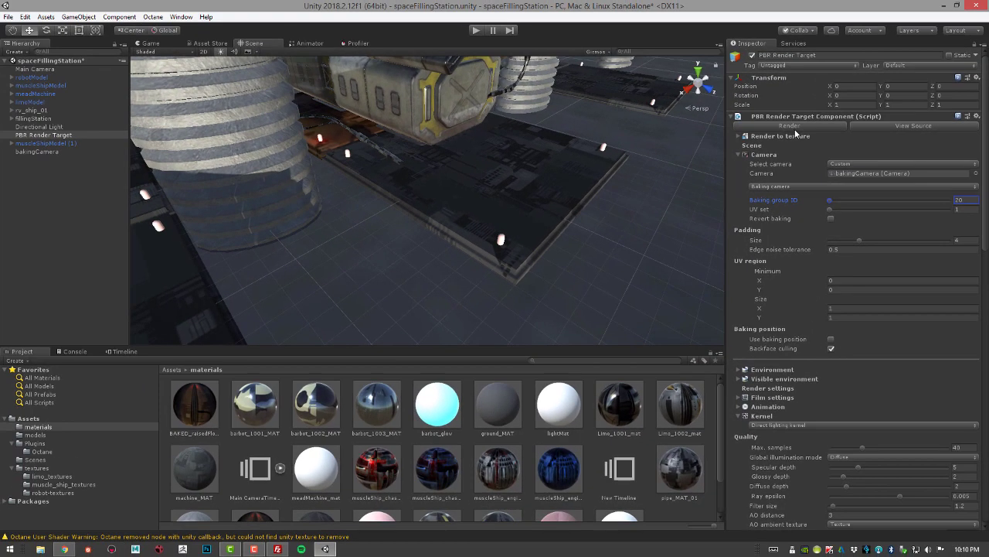
Render the second raised floor's bake and display the denoised pass.
left_click(791, 126)
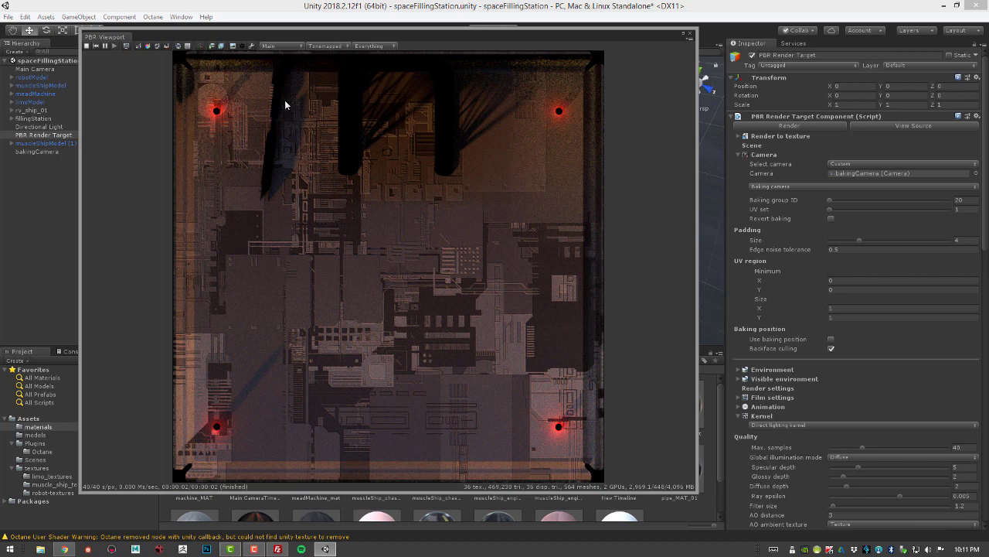
left_click(274, 45)
left_click(278, 69)
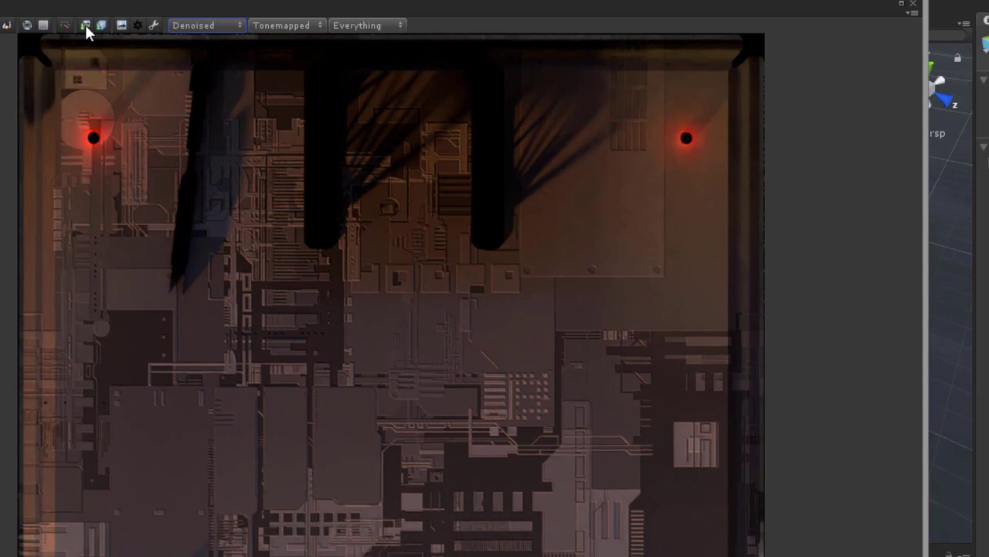
Save the denoised bake as a 16-bit PNG named BAKED_raisedFloor_02.png in the textures folder, and close the render viewport.
left_click(213, 47)
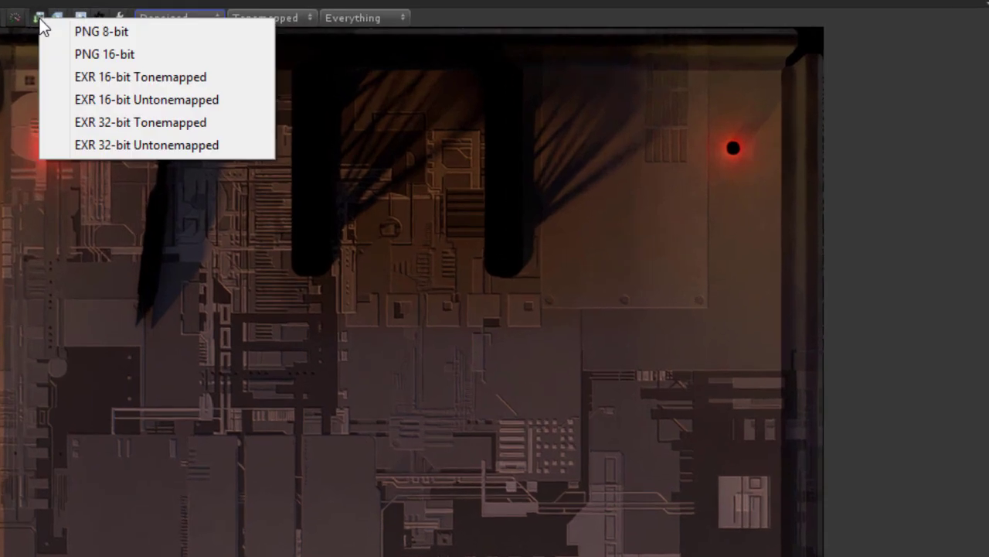
left_click(81, 54)
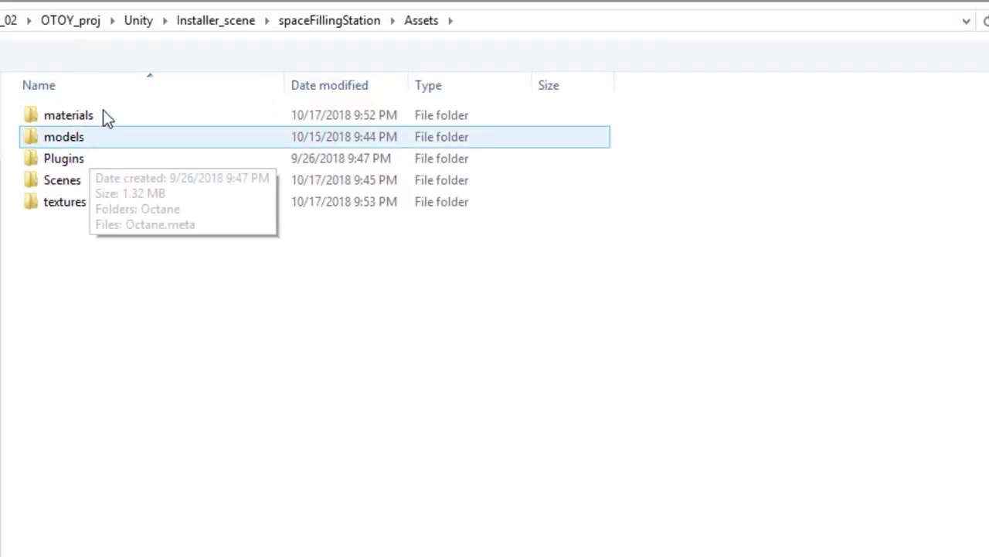
double_click(73, 200)
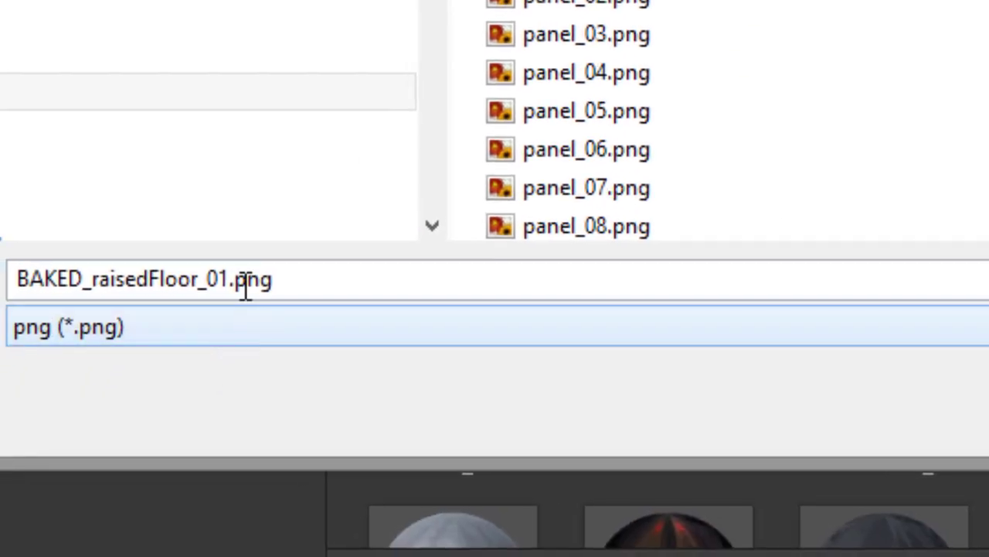
double_click(212, 280)
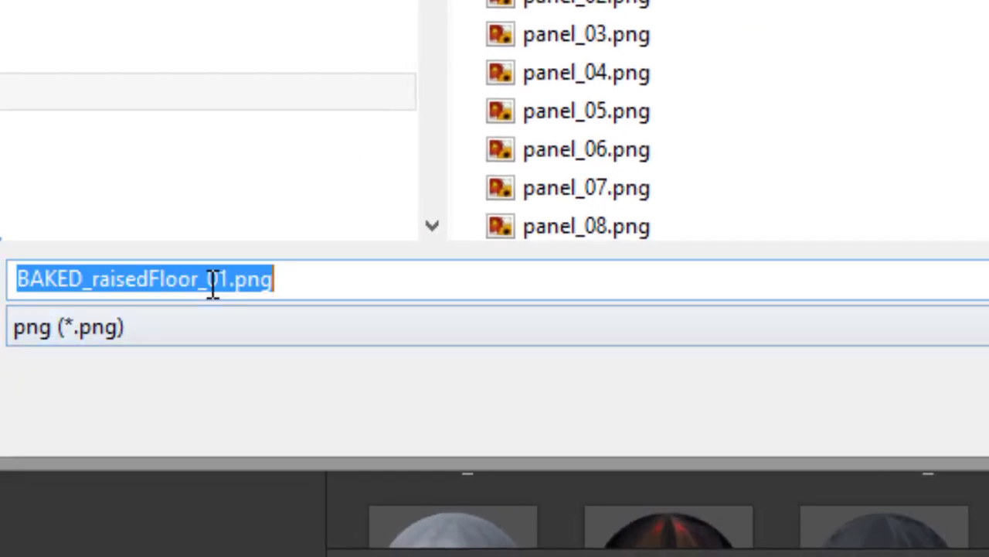
left_click(221, 281)
key("shift+Right")
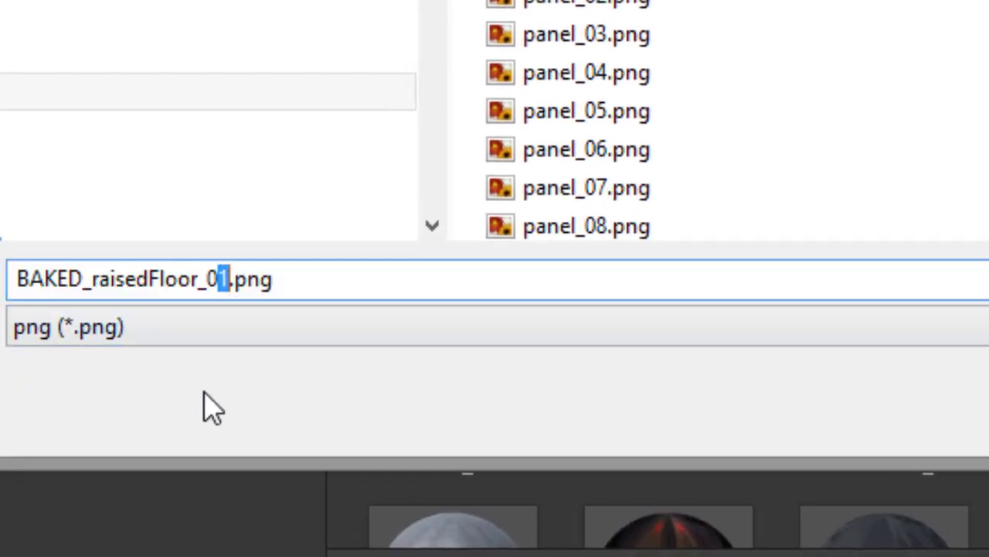
type("2")
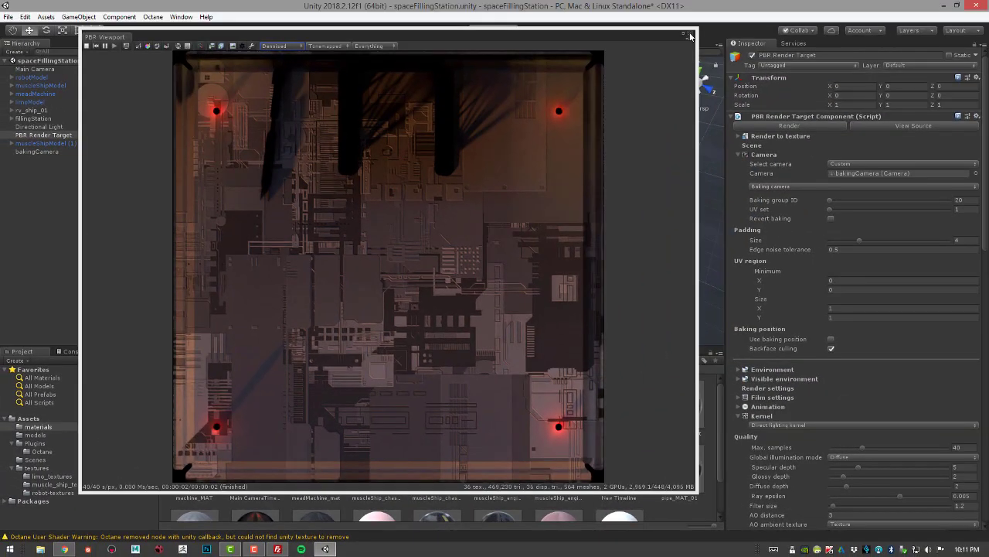
left_click(694, 37)
Create a new material named BAKED_raisedFloor_02_MAT in the materials folder.
left_click(226, 448)
right_click(226, 448)
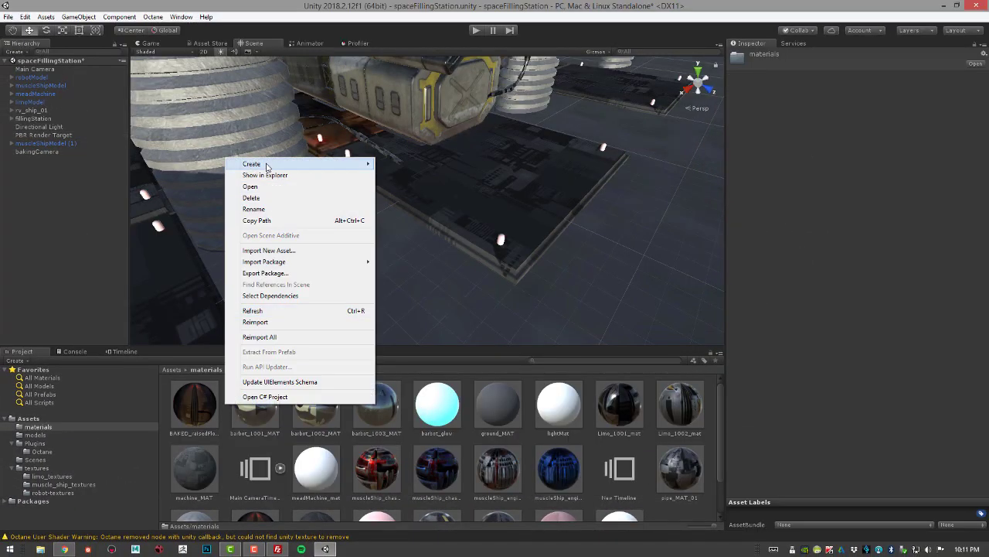
mouse_move(350, 165)
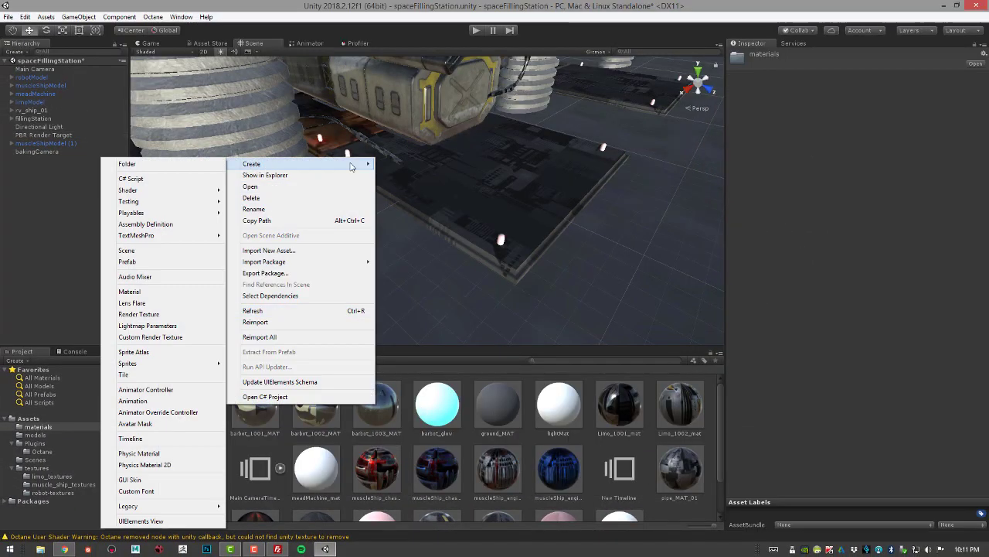
left_click(157, 293)
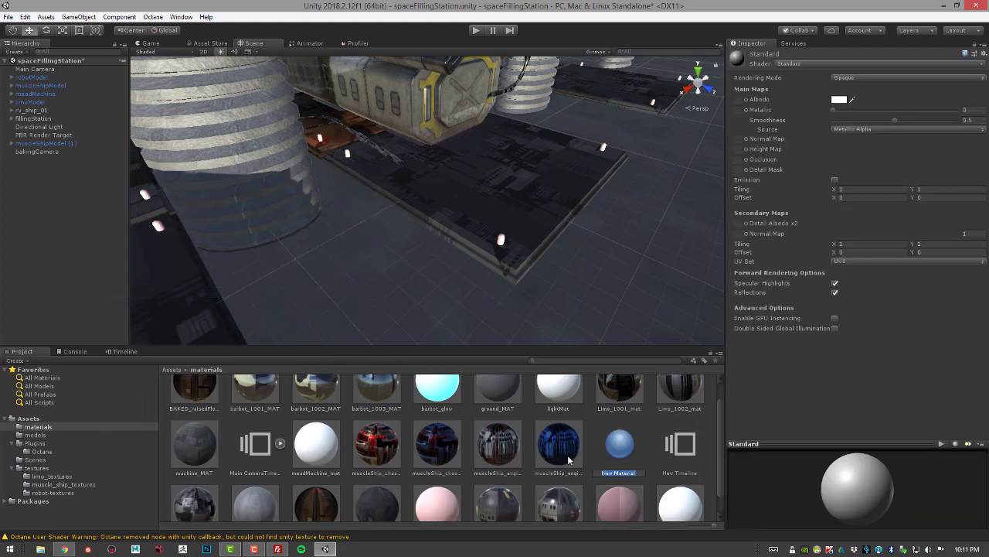
type("BA")
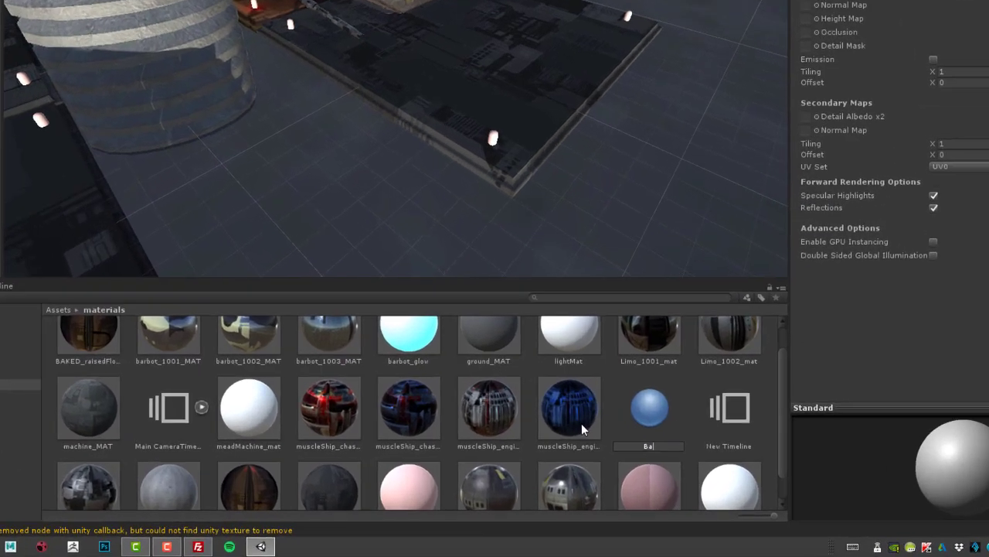
type("S")
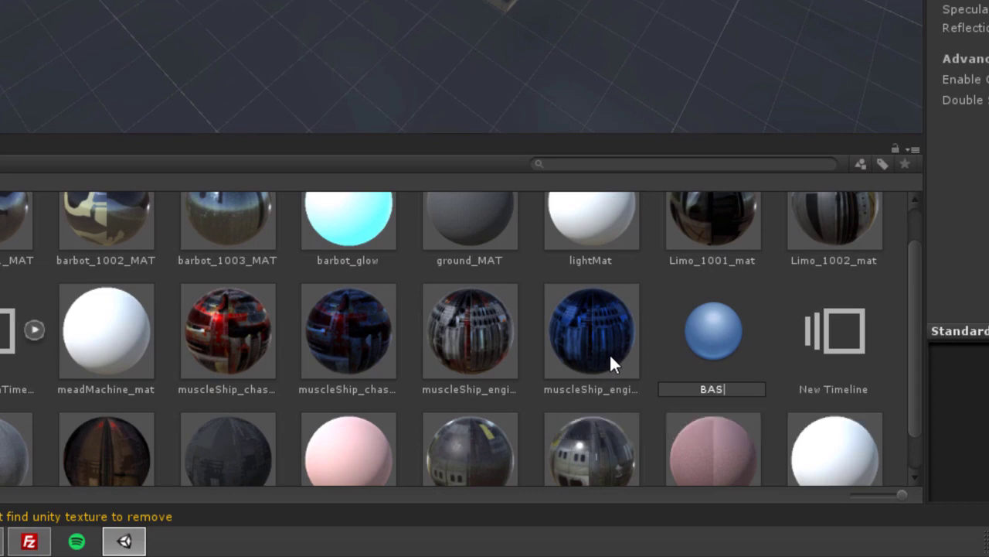
key("BackSpace")
type("KED_raised")
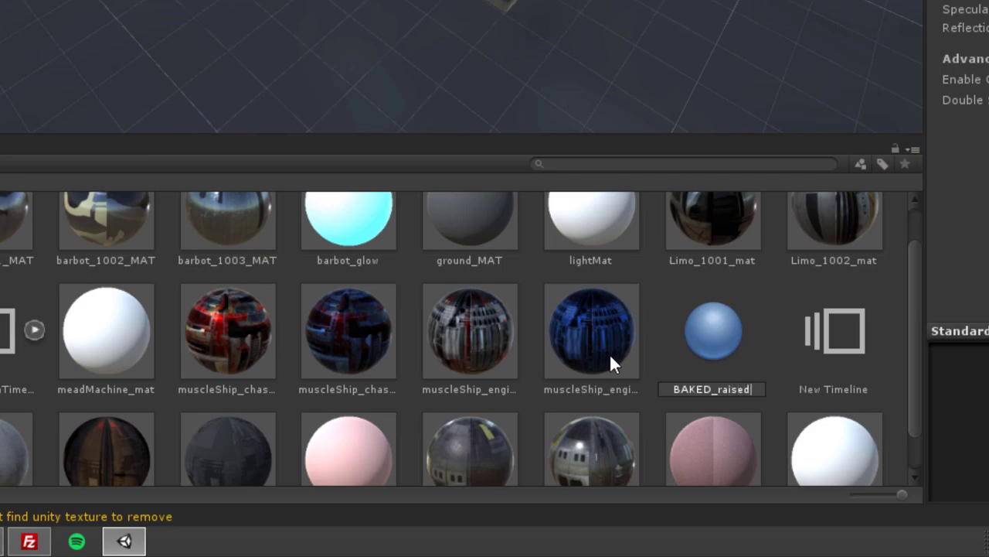
type("Floor")
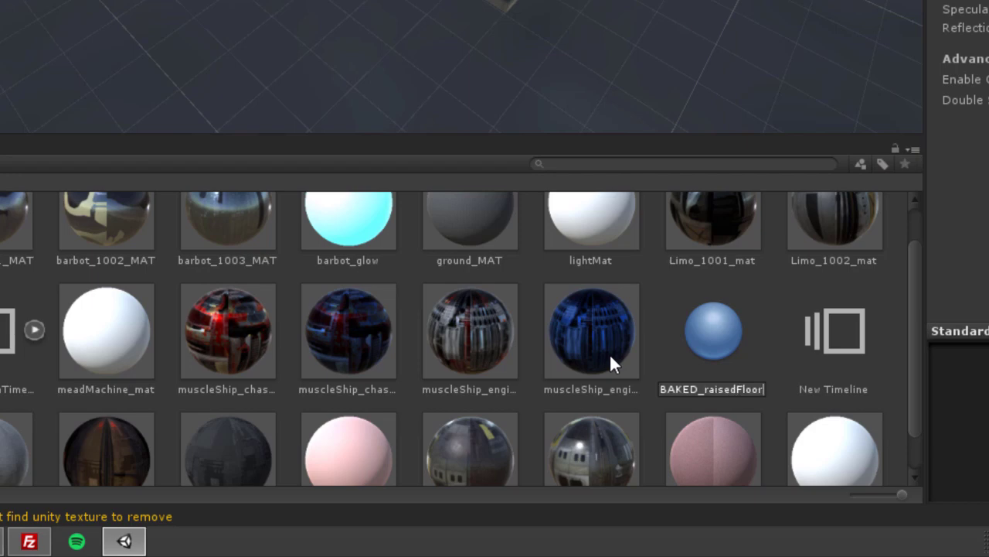
type("_02_")
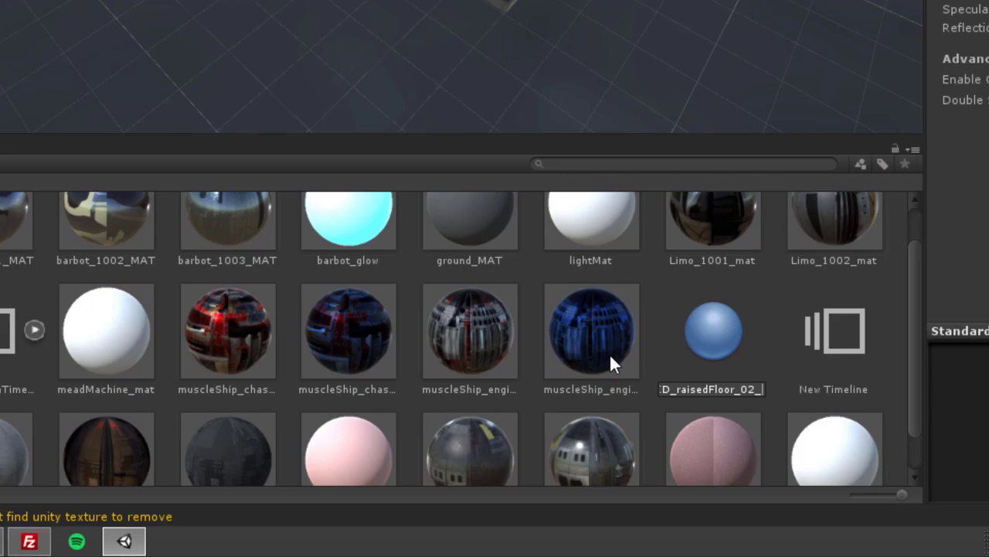
type("MAT")
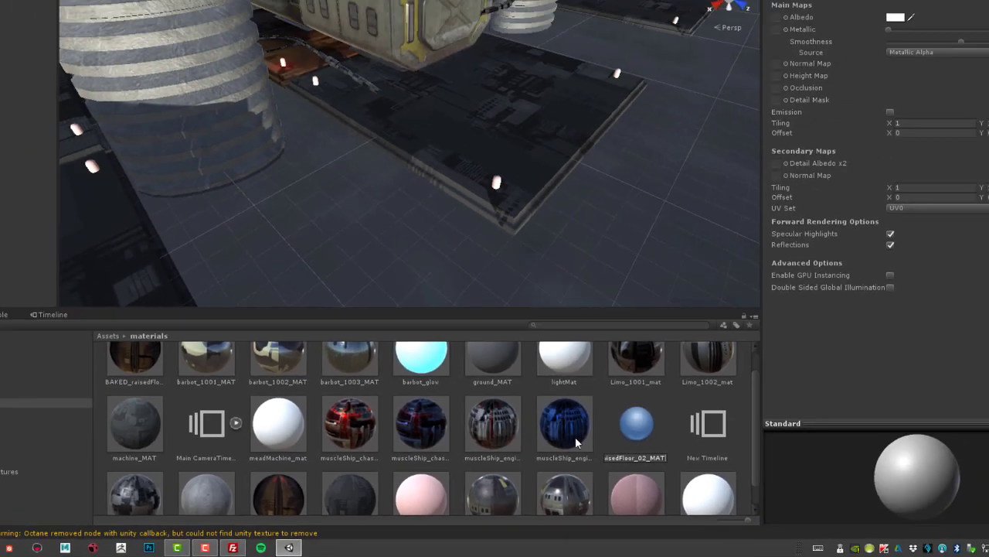
key("Return")
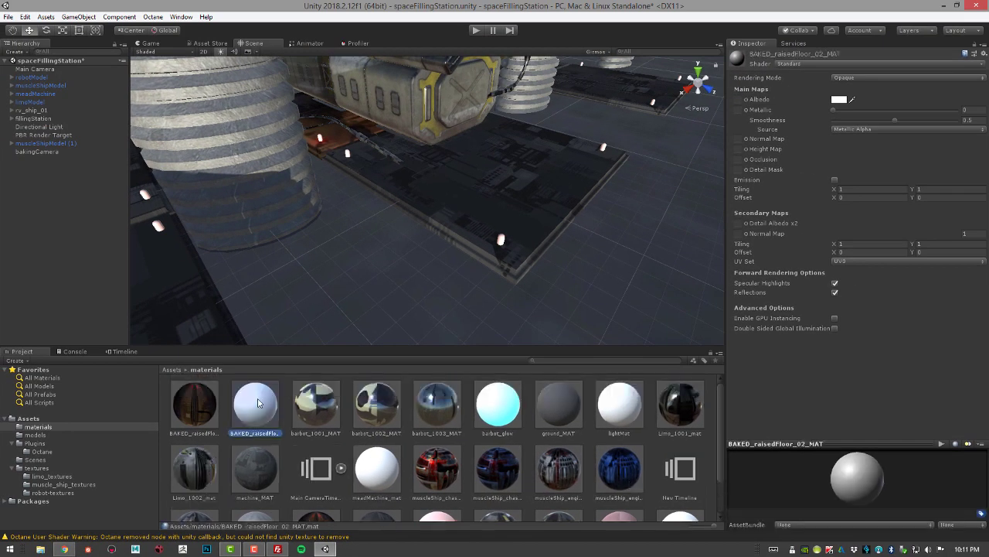
Assign BAKED_raisedFloor_02_MAT to the second raised floor and set the material's shader to Unlit/Texture.
left_click_drag(257, 403, 501, 162)
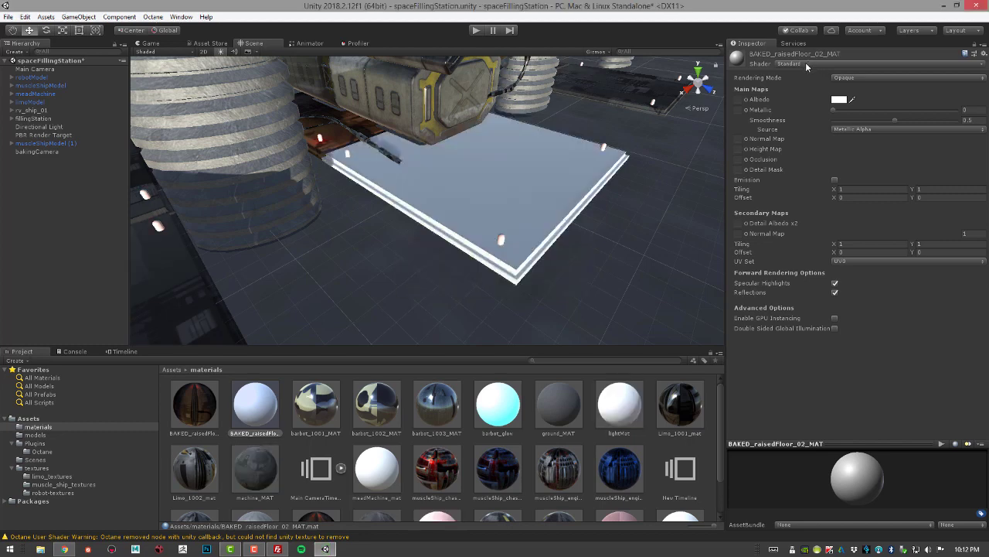
left_click(806, 66)
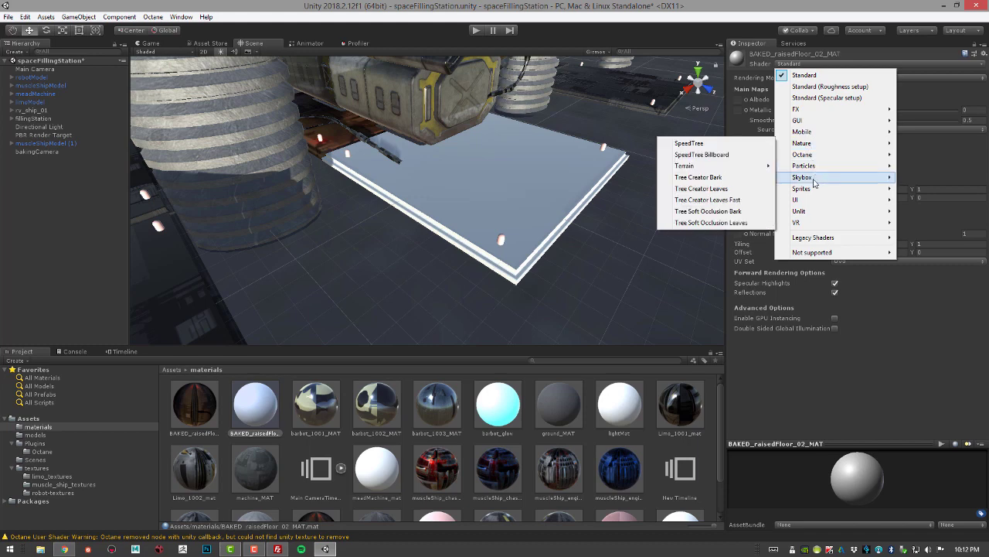
mouse_move(804, 213)
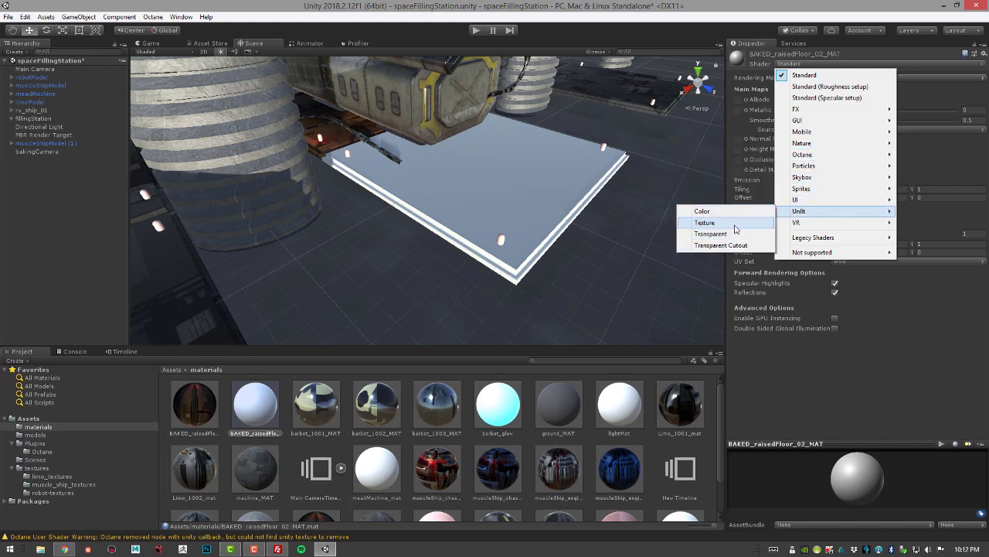
left_click(705, 222)
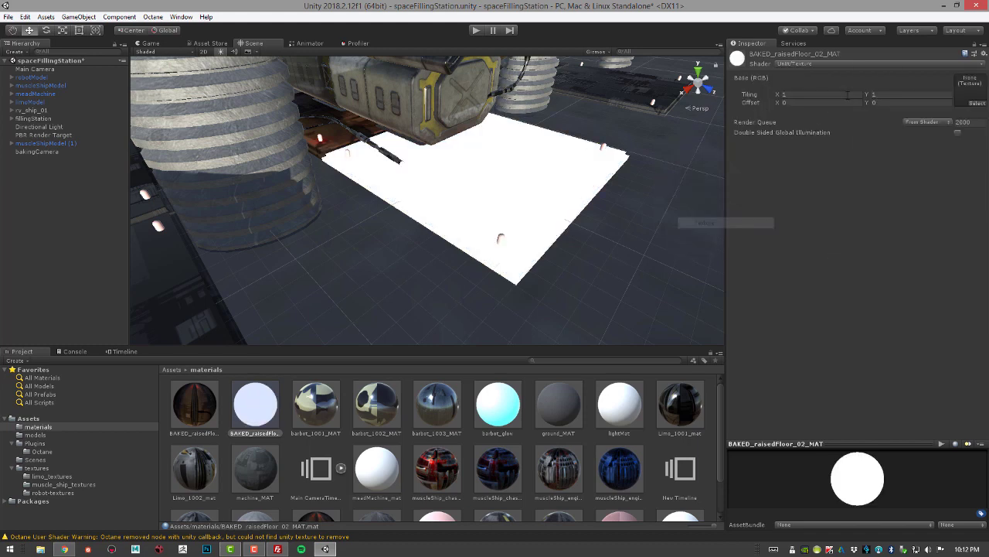
Refresh the project's textures folder to import the newly saved bake image.
left_click(976, 105)
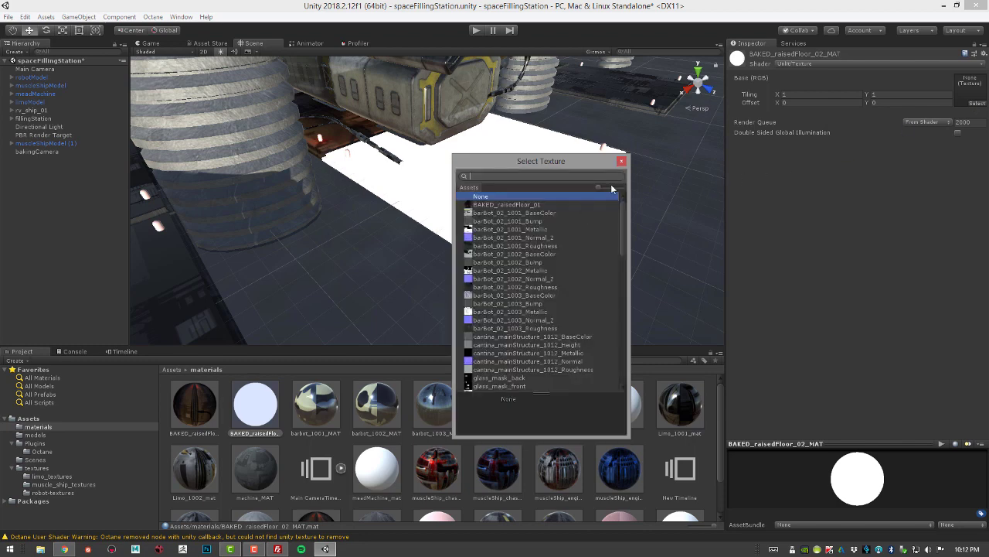
left_click(621, 162)
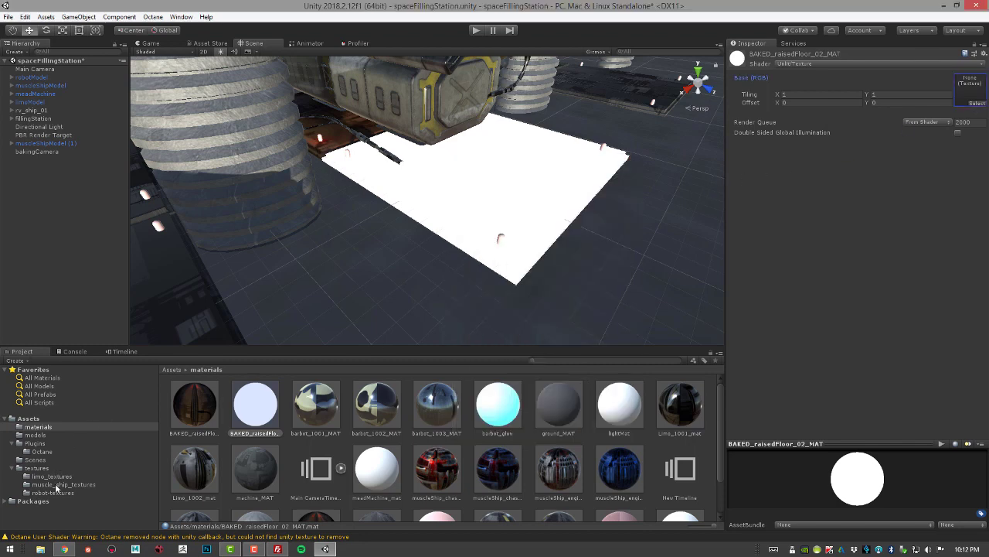
left_click(39, 469)
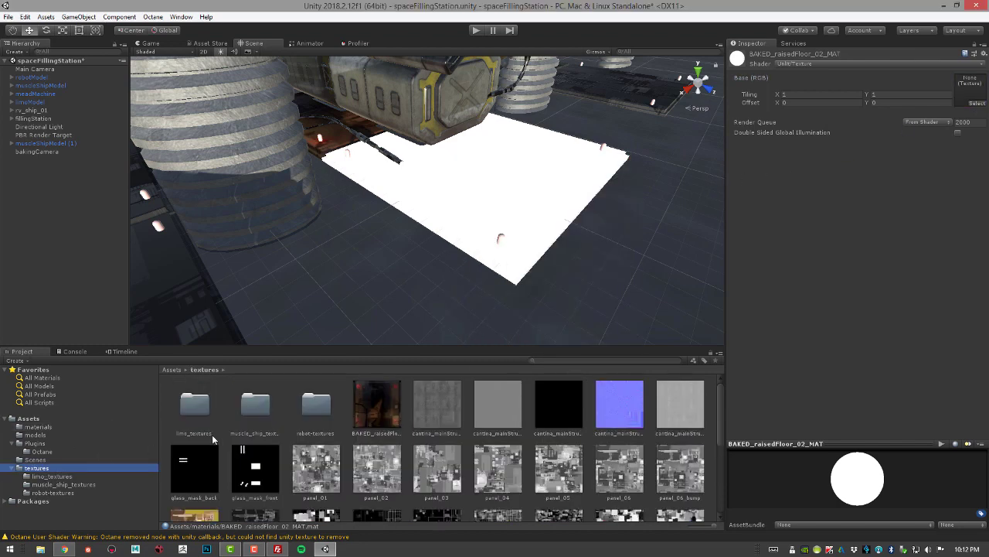
right_click(473, 499)
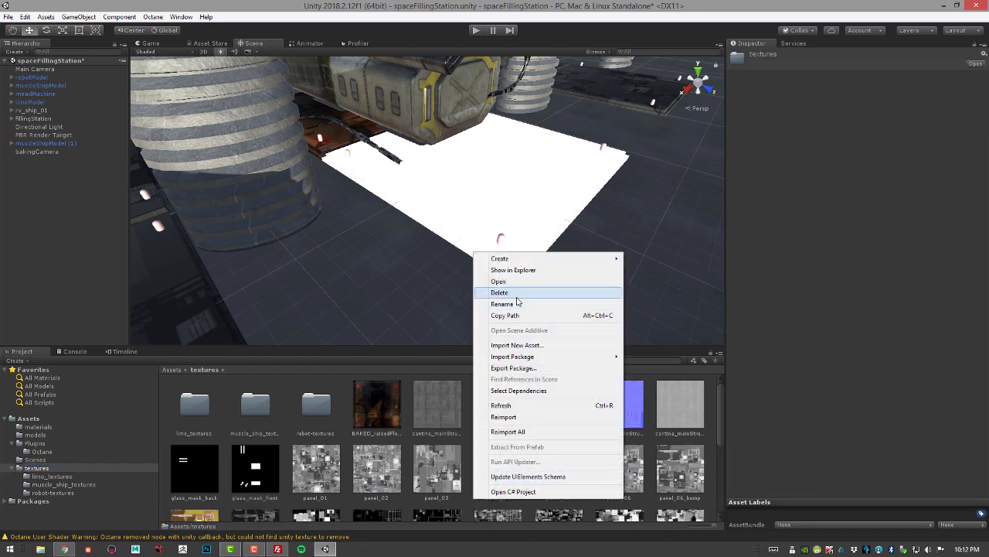
left_click(516, 407)
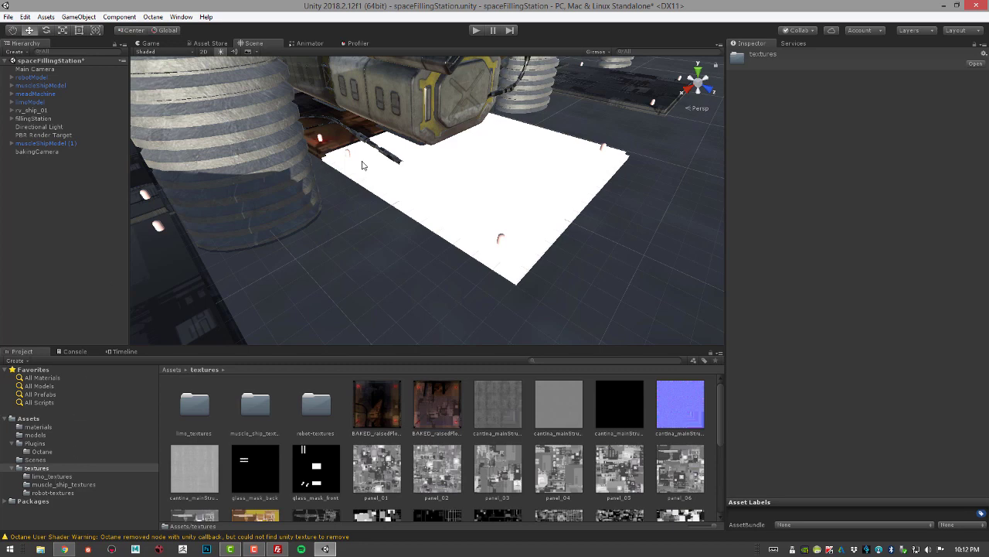
Set the base texture of BAKED_raisedFloor_02_MAT to BAKED_raisedFloor_02 and inspect the baked floor in the scene.
left_click(39, 427)
left_click(256, 407)
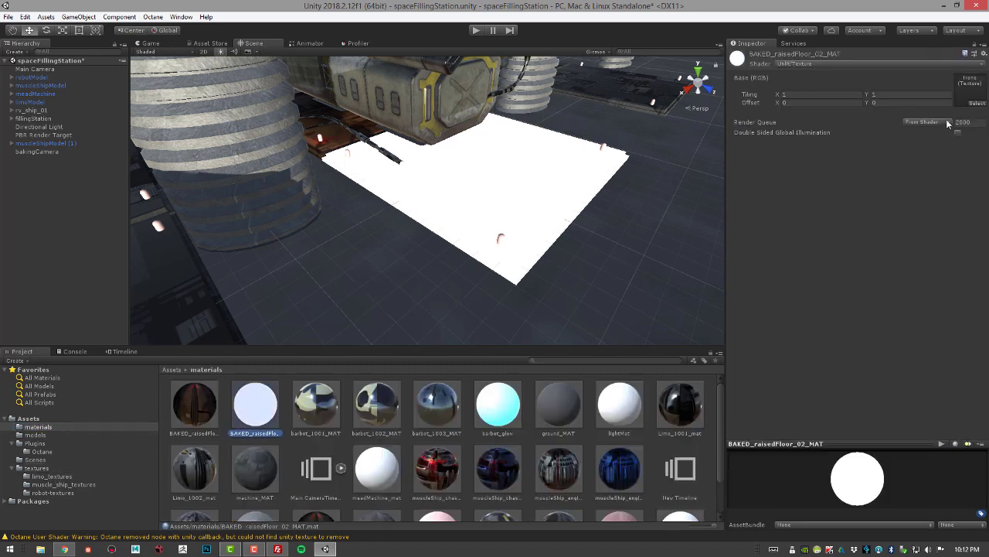
left_click(977, 102)
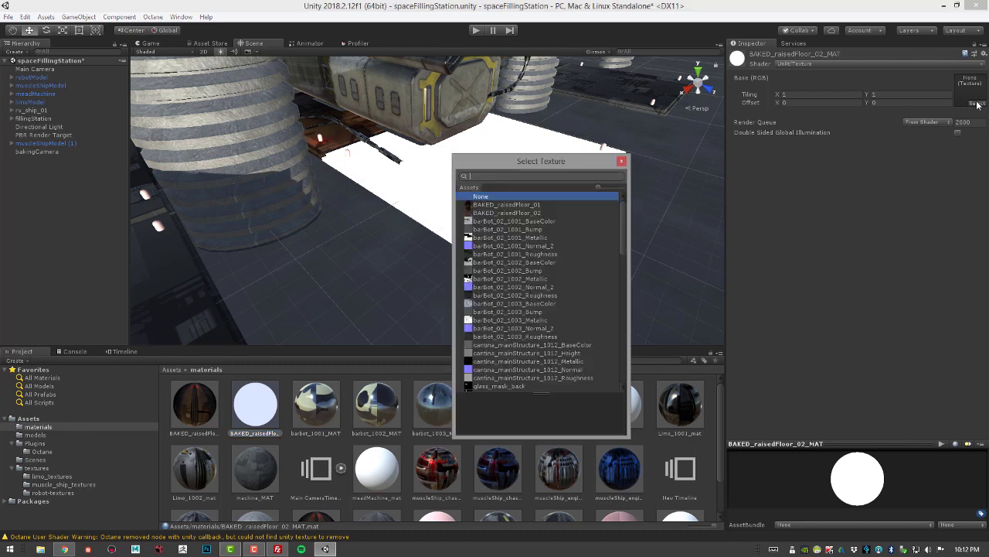
double_click(510, 213)
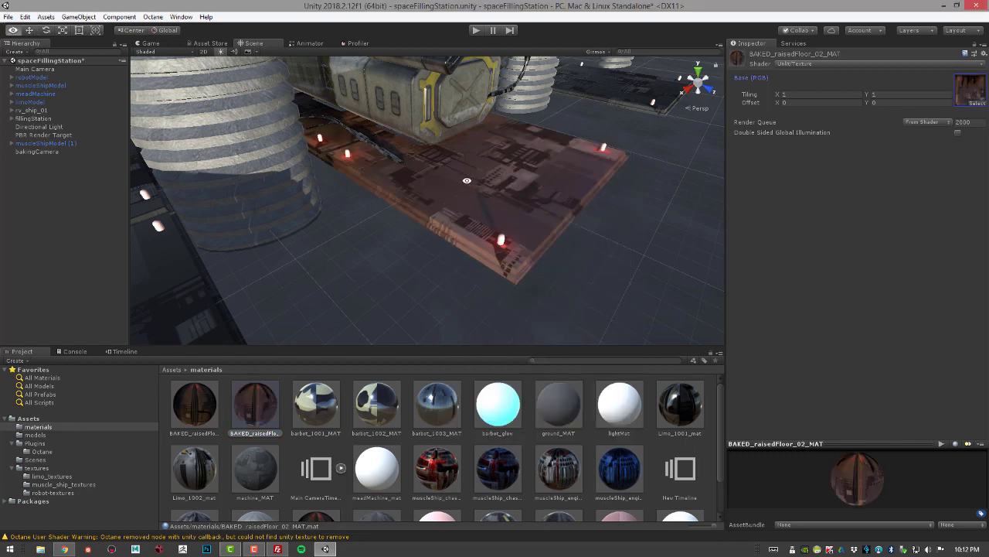
left_click_drag(425, 184, 439, 163, "alt")
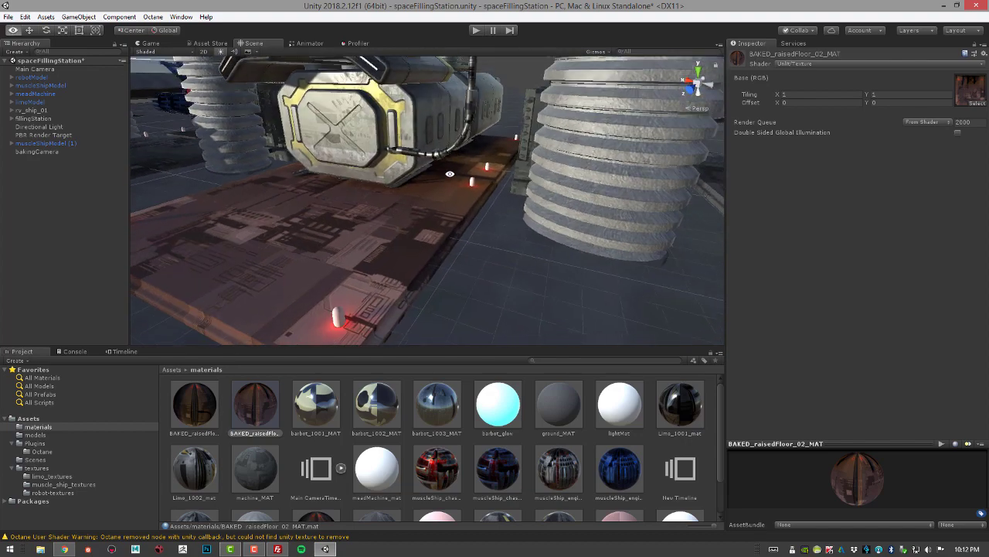
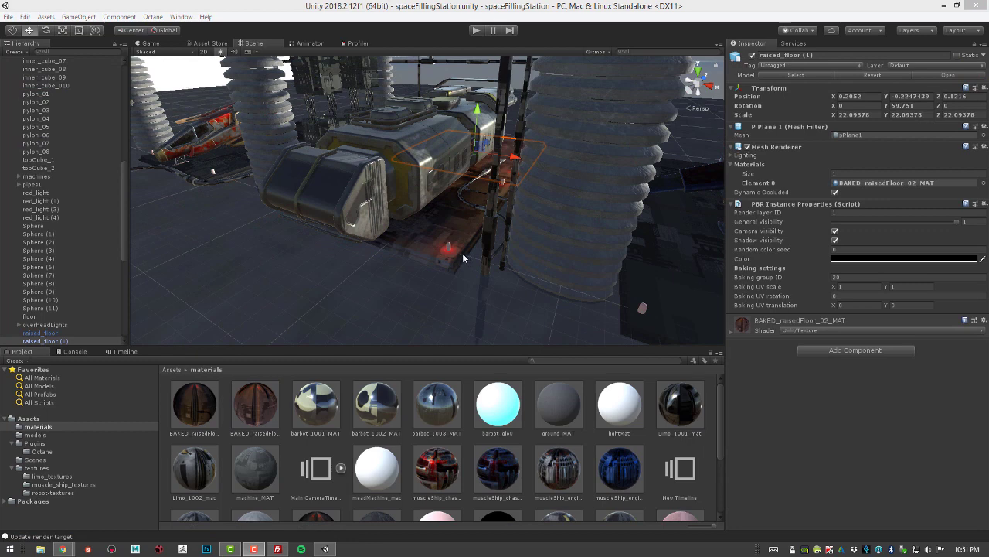
Select the ship's front section, RV_front_1001, change its spaceShip_MAT_02 shader to Octane/PBR Override and expand the material's settings.
left_click(365, 172)
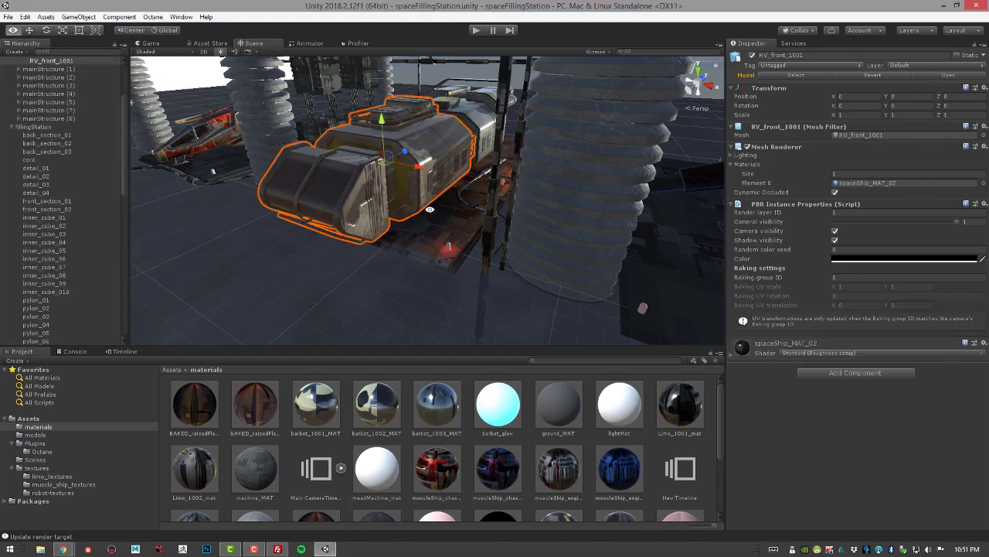
left_click_drag(365, 172, 418, 209, "alt")
scroll(419, 209, "up", 6)
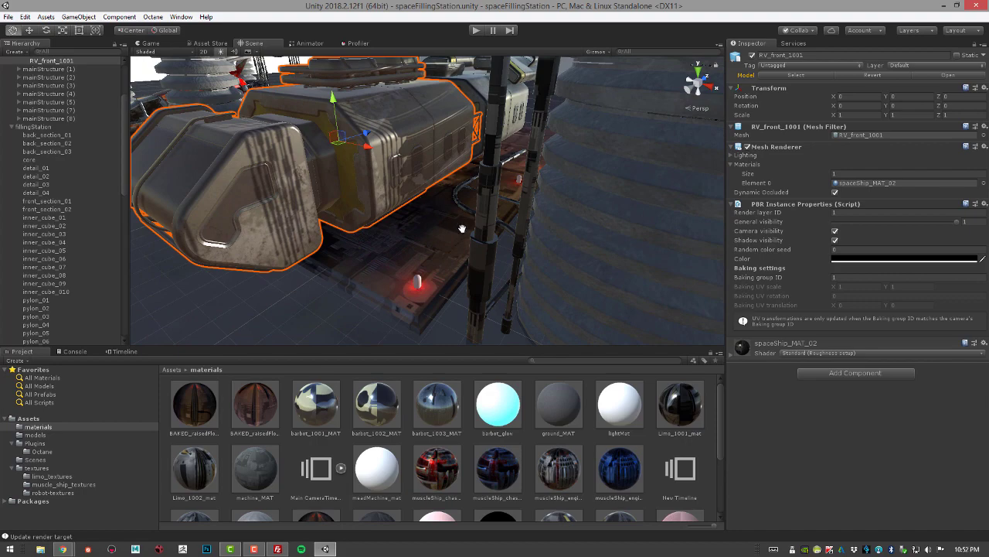
middle_click_drag(418, 209, 473, 214)
left_click_drag(473, 214, 642, 212, "alt")
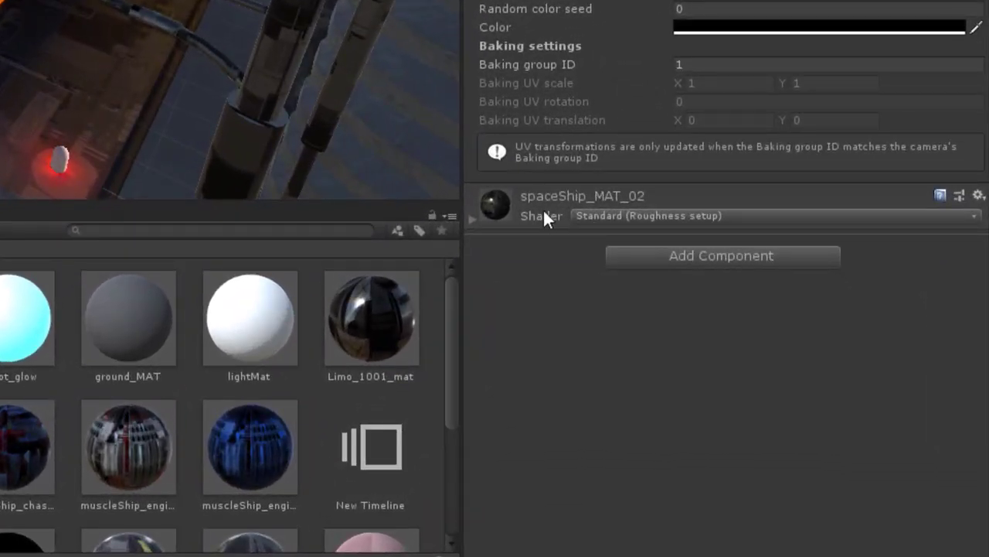
left_click(632, 214)
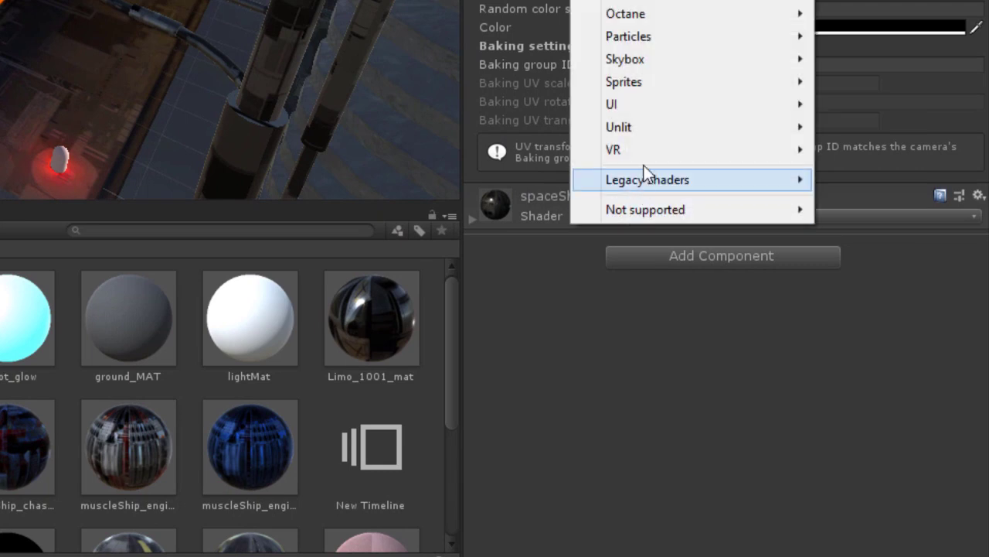
mouse_move(663, 16)
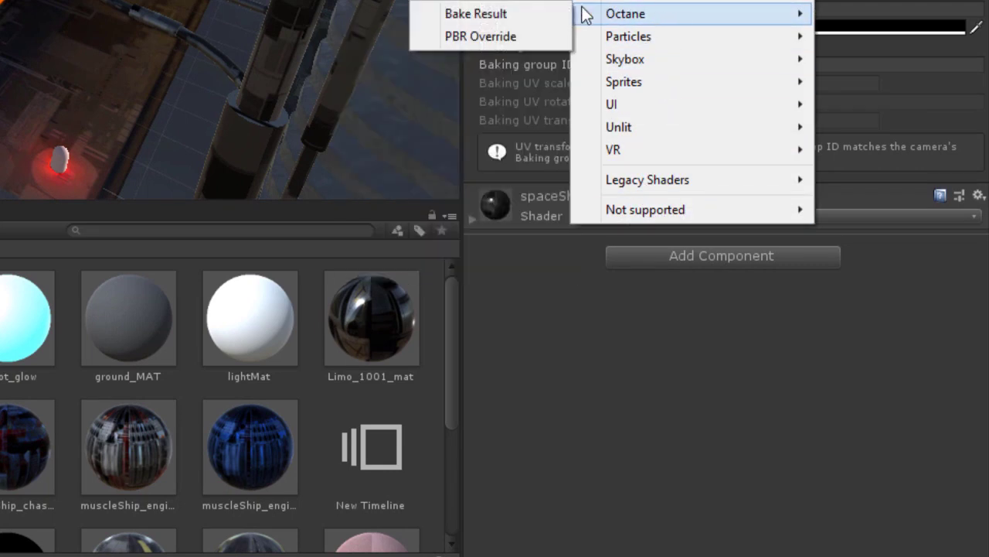
left_click(480, 36)
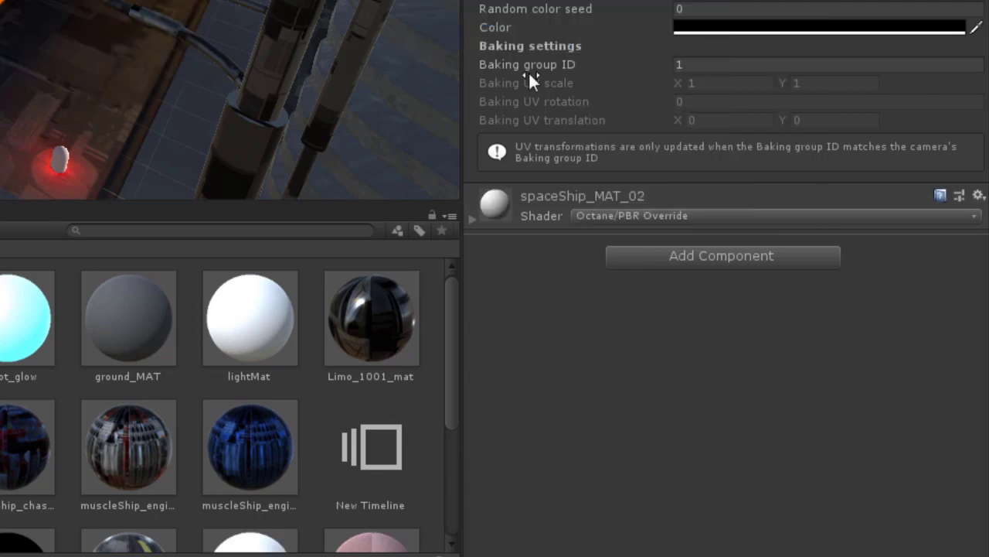
left_click(473, 219)
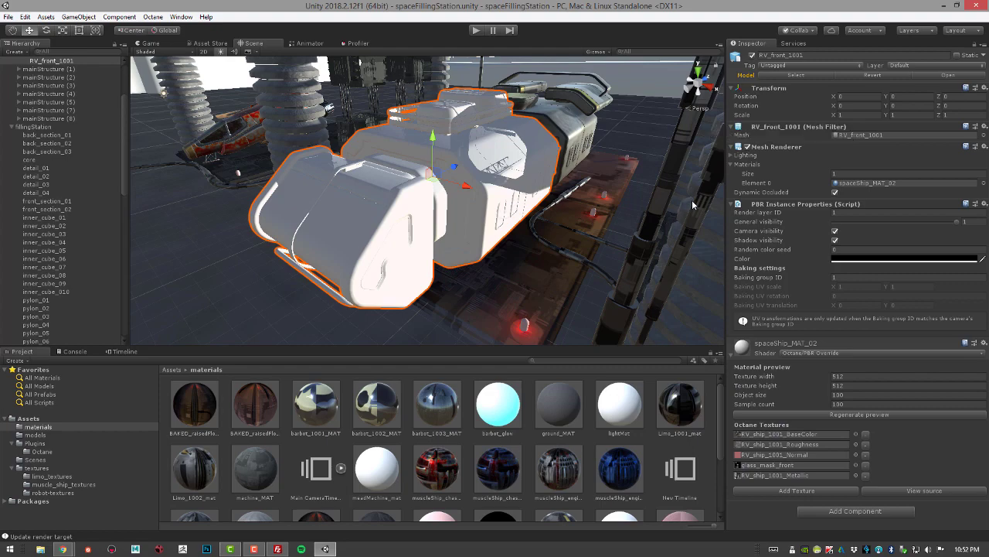
Set the baking group ID of RV_front_1001 to 30.
left_click(822, 280)
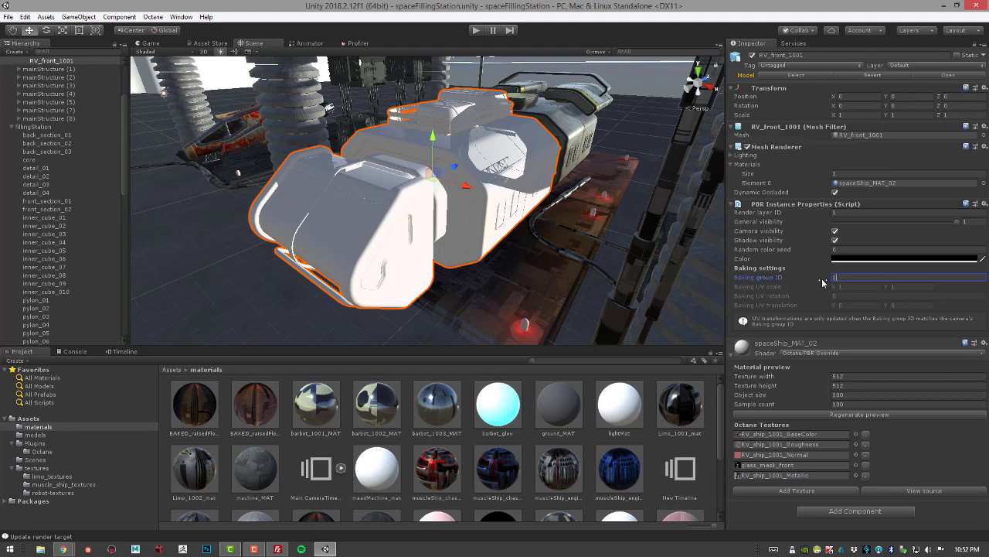
type("3")
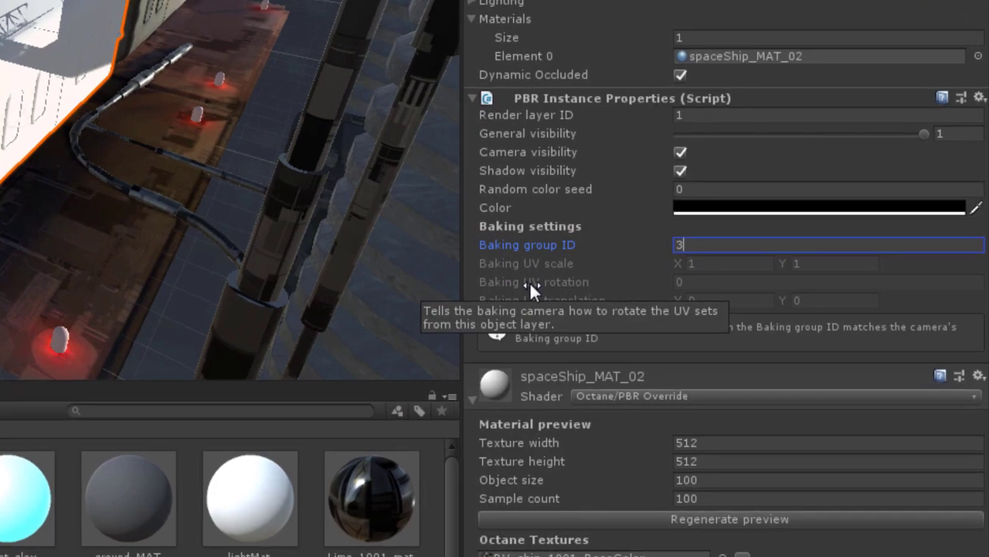
type("0")
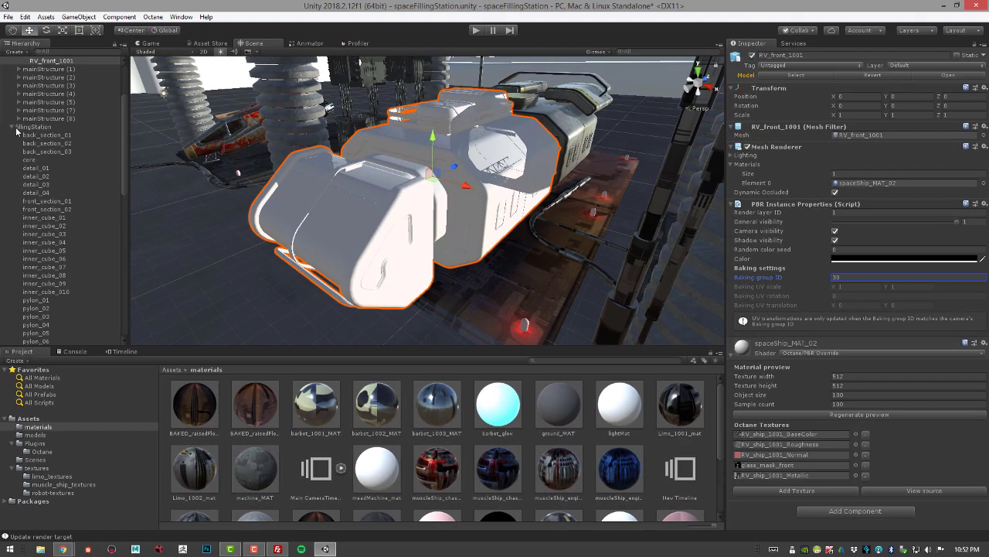
left_click(13, 129)
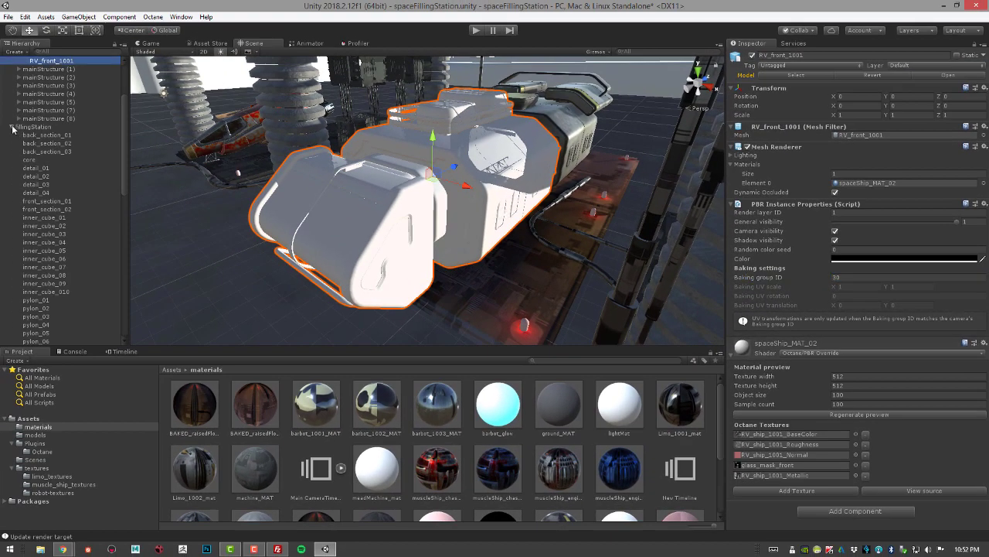
Select the PBR Render Target, expand its camera settings and set the baking group ID to 30.
left_click(12, 129)
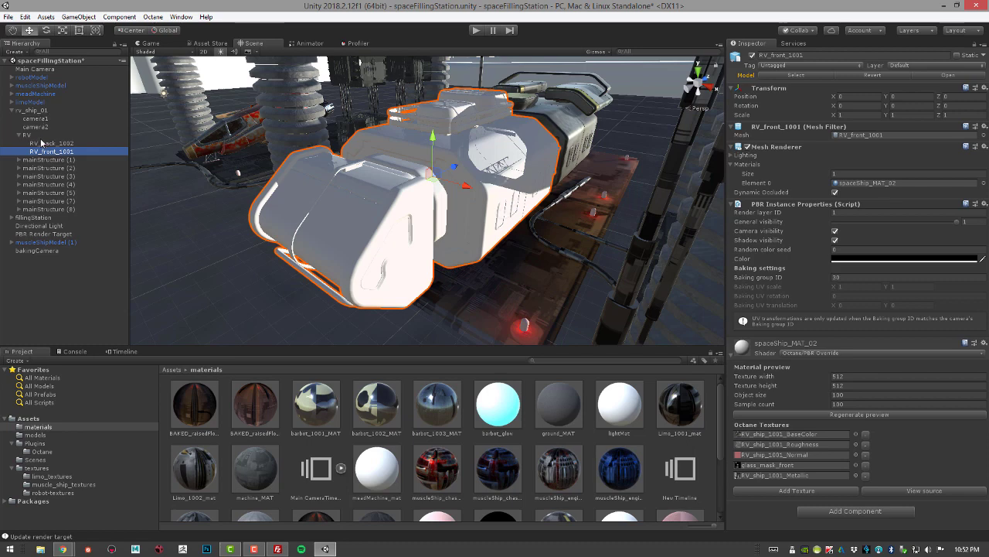
left_click(45, 234)
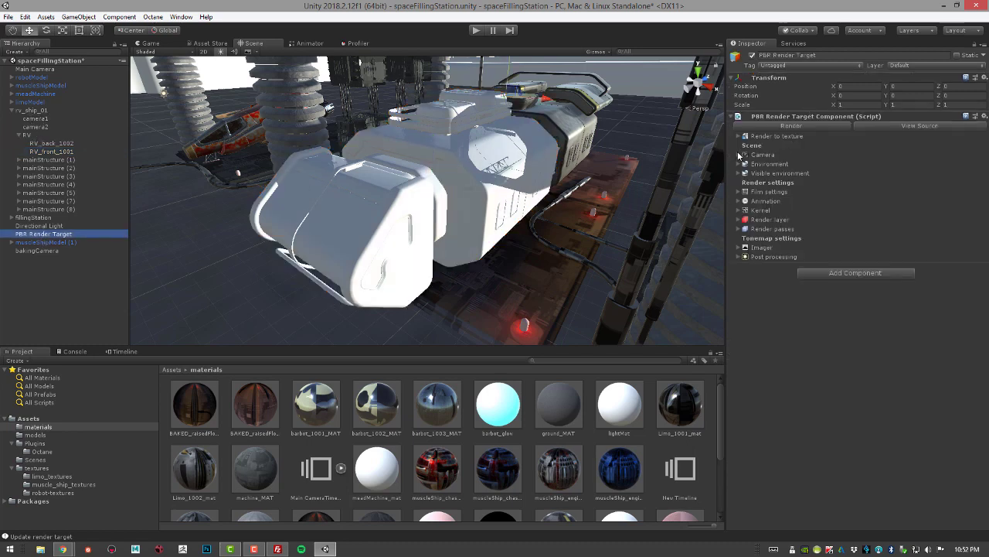
left_click(740, 154)
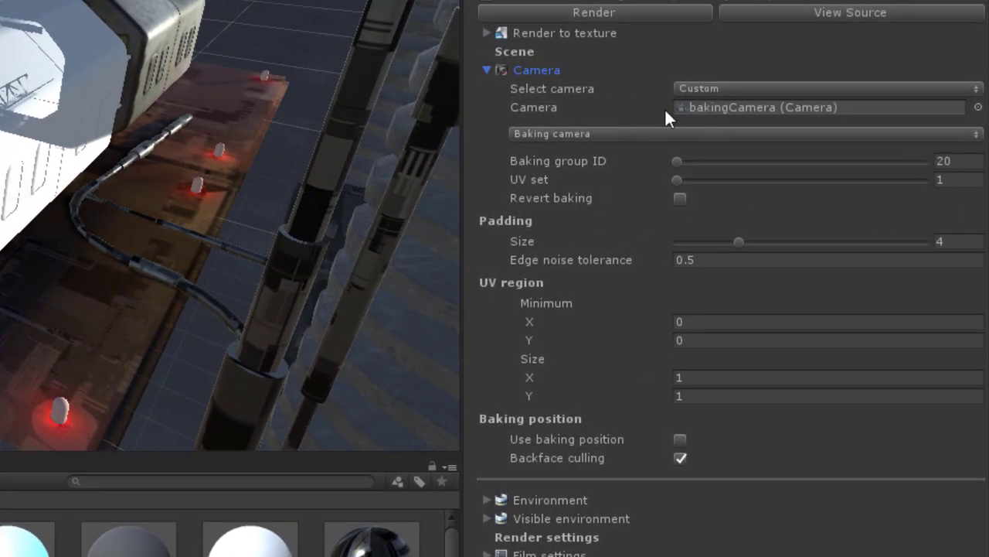
left_click(948, 161)
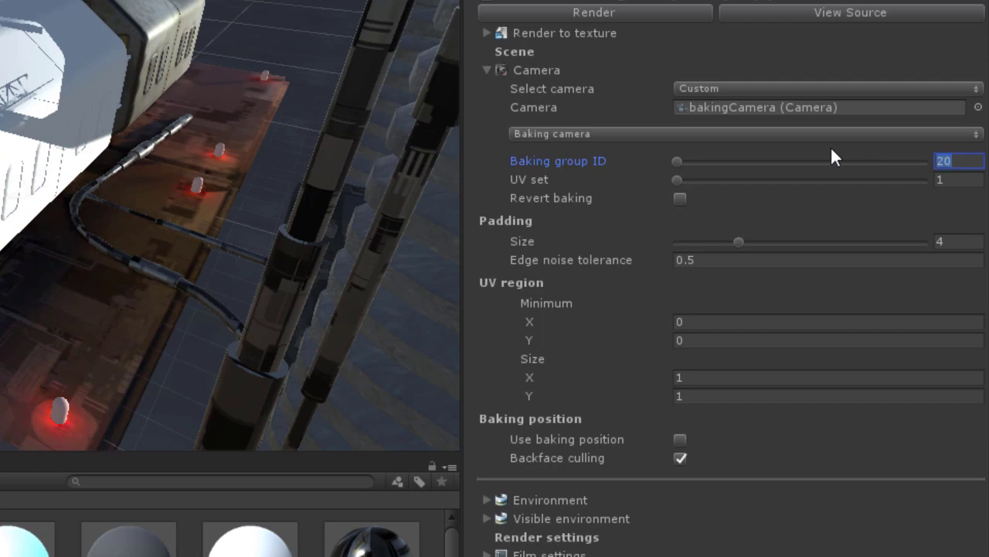
type("30")
Expand the render-to-texture settings and create a new Main output texture named RV_BAKED_MAIN.png.
left_click(486, 33)
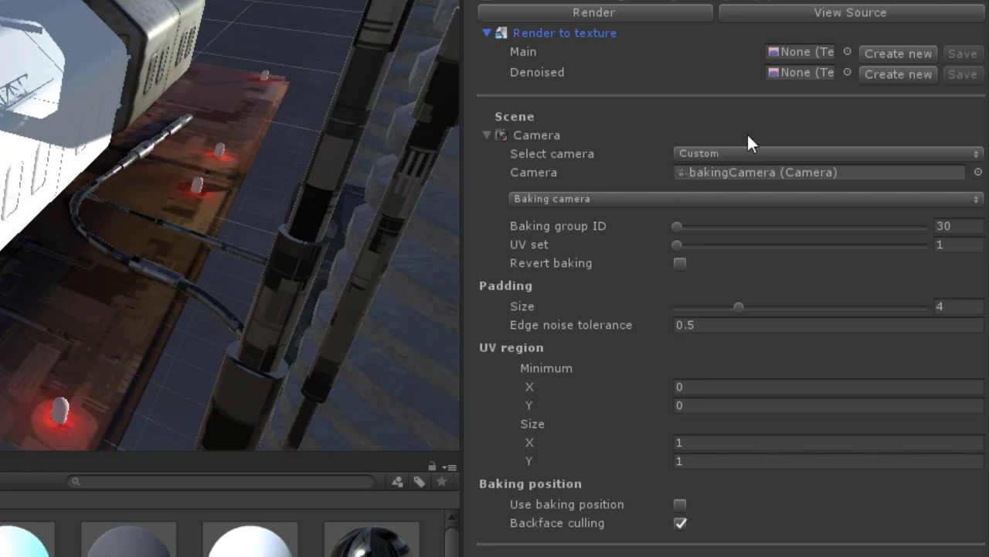
left_click(893, 54)
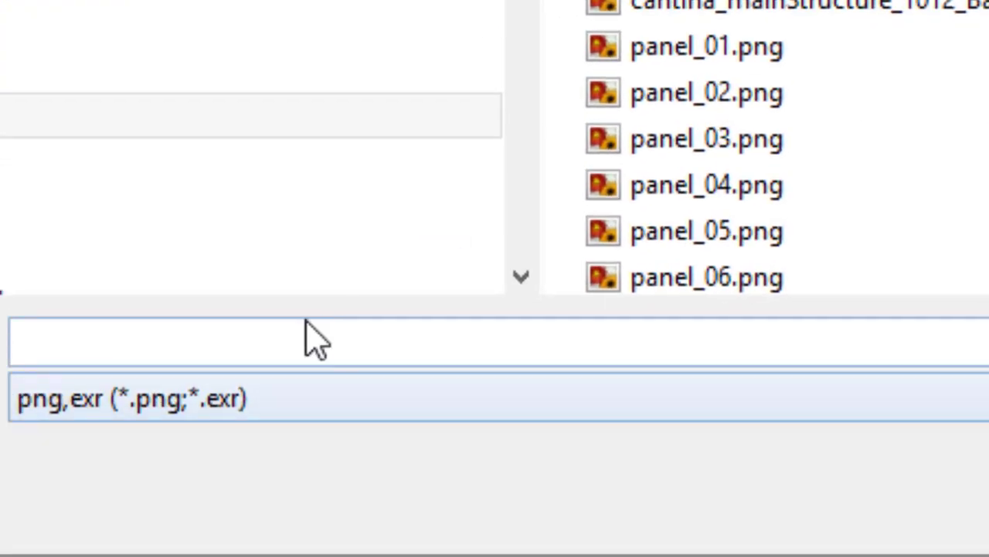
left_click(301, 342)
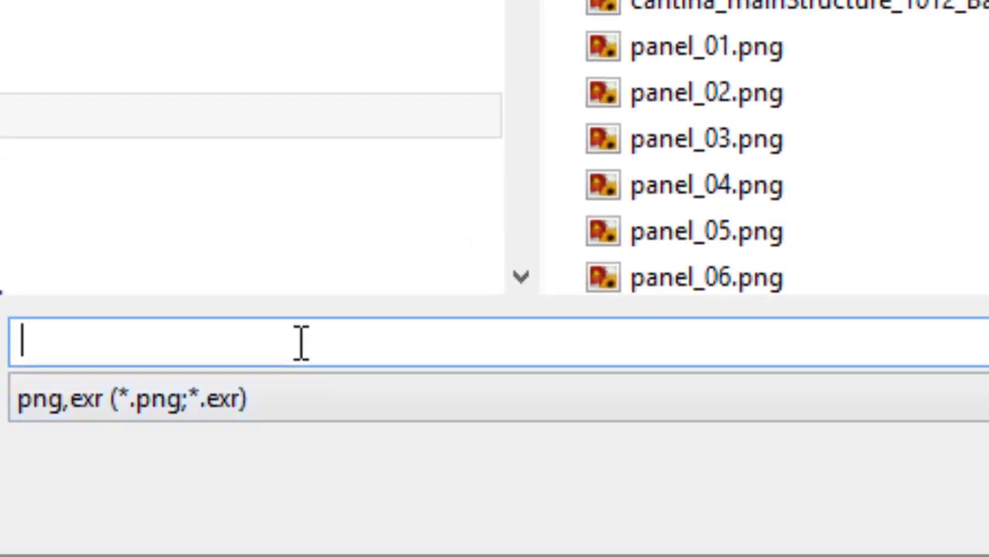
type("RV")
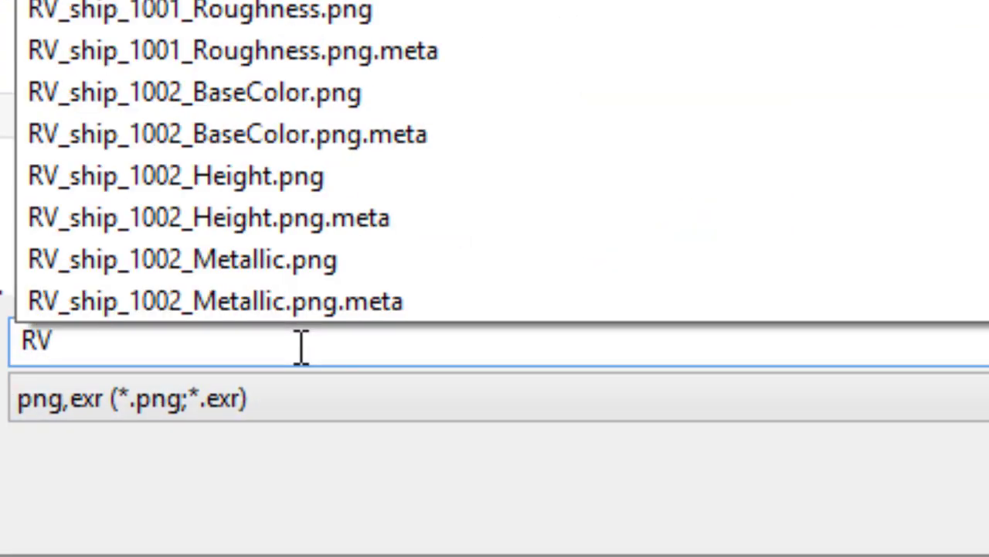
type("_BAK")
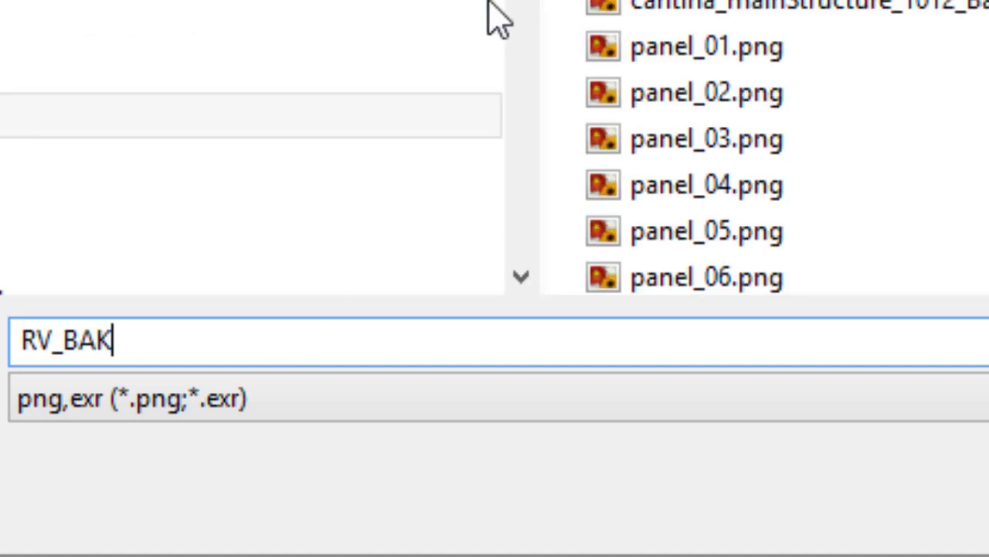
type("ED_MA")
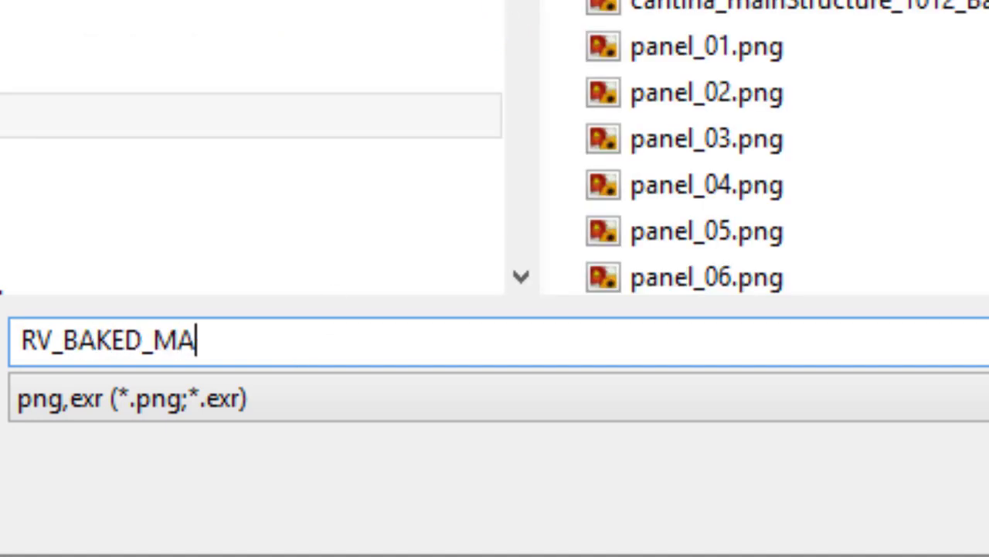
type("IN.png")
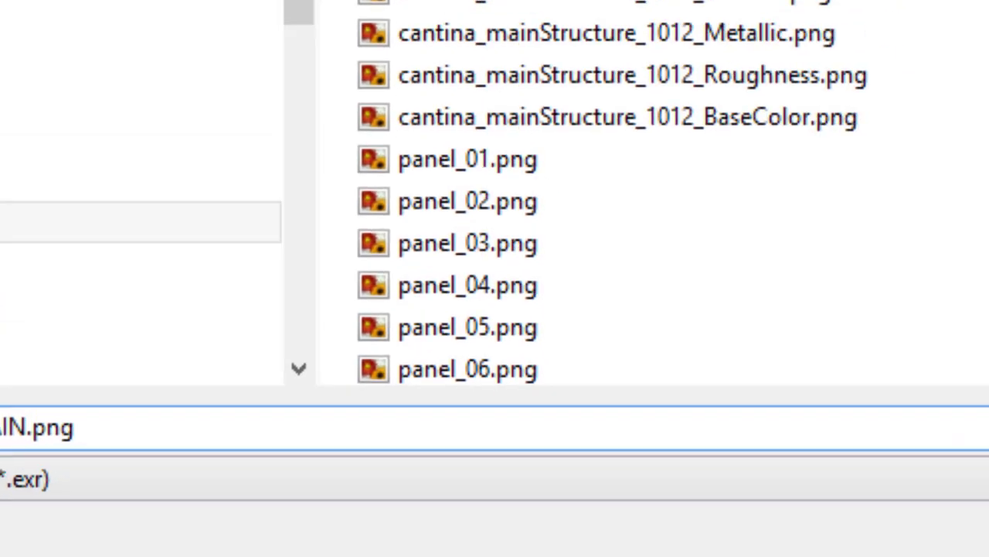
key("Return")
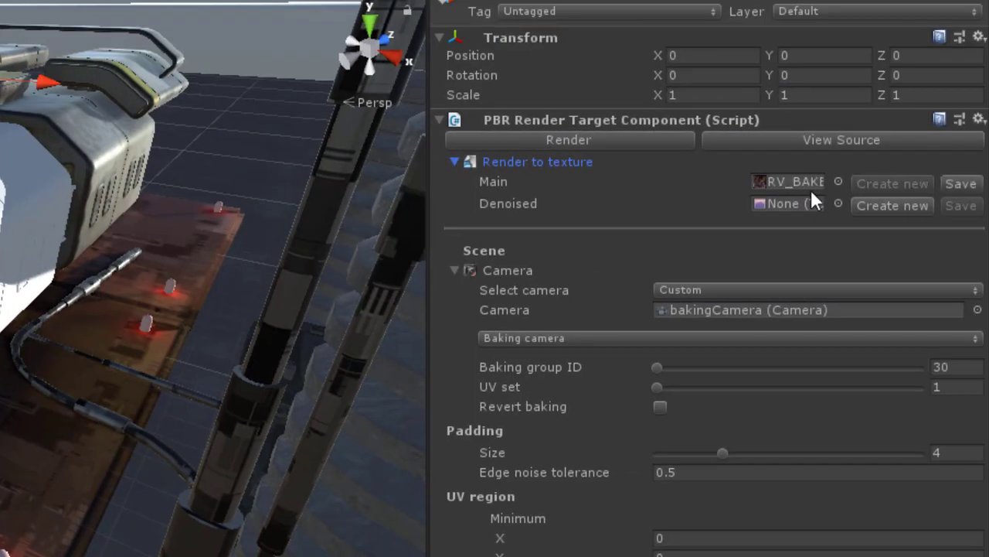
Create a new Denoised output texture named RV_BAKED_DN.png for the render target.
left_click(877, 205)
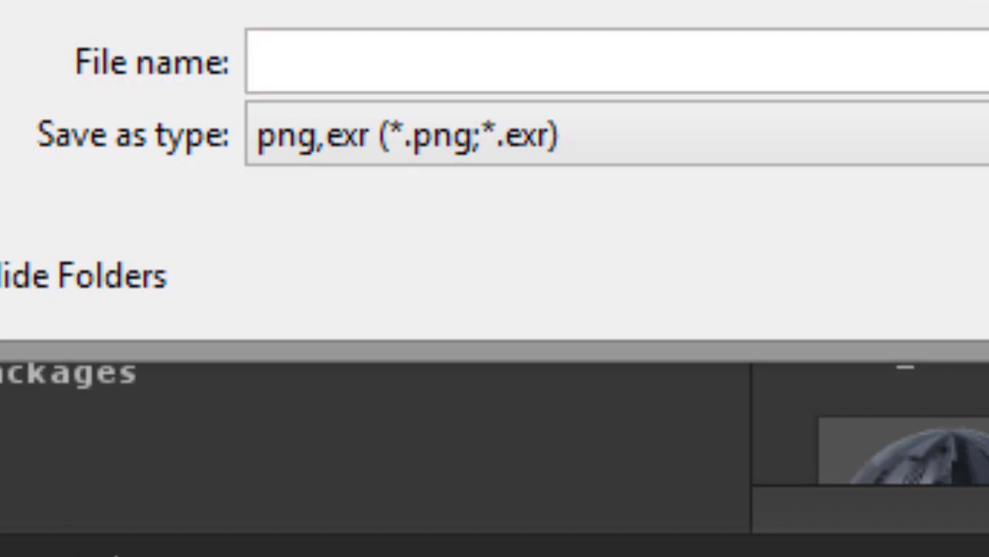
left_click(443, 60)
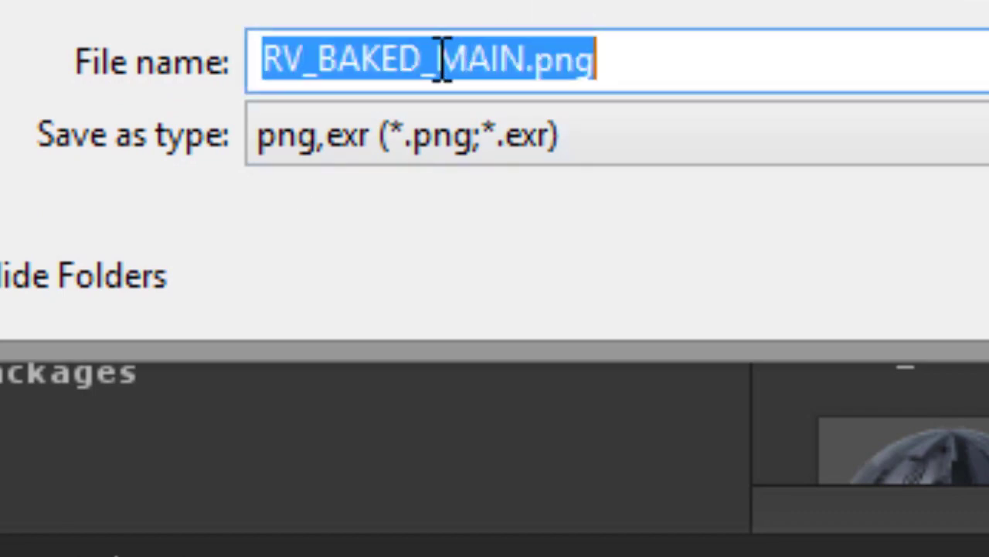
left_click_drag(442, 60, 530, 59)
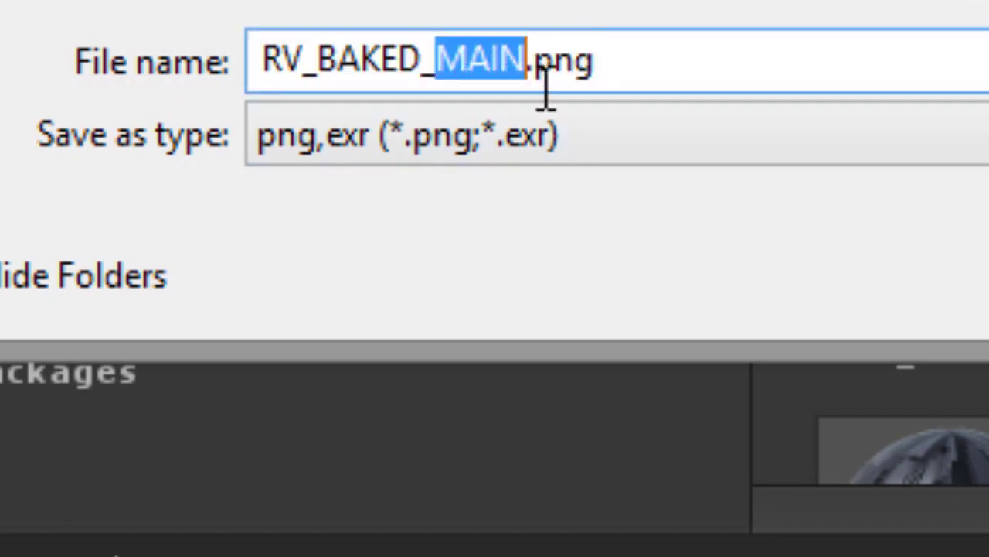
type("DN")
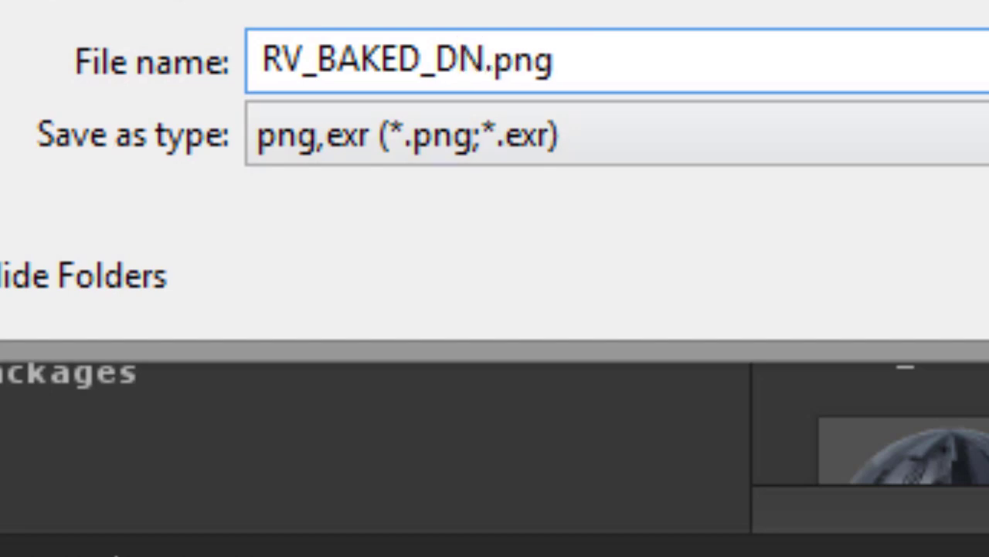
key("Return")
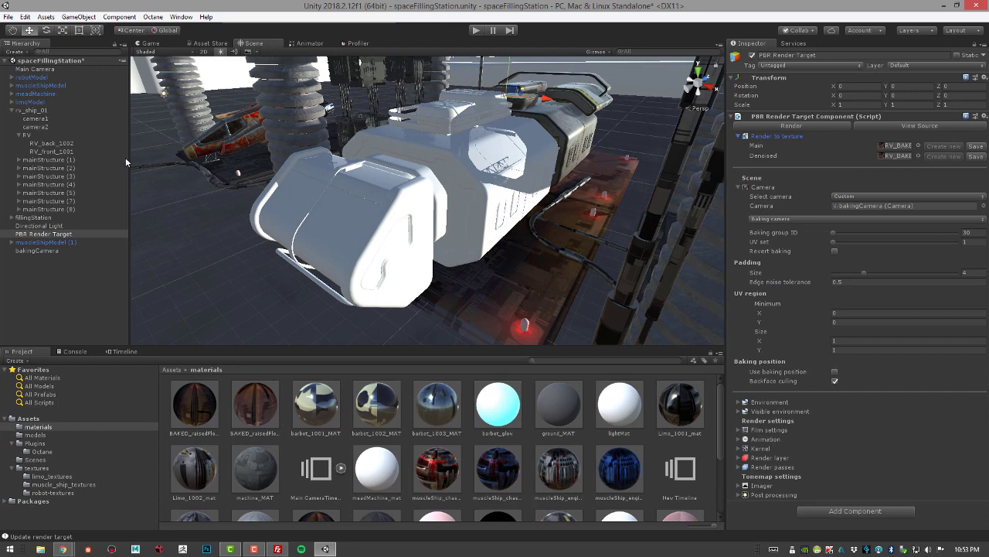
Render the PBR Render Target to bake the RV's front section and display the Denoised pass.
left_click(47, 233)
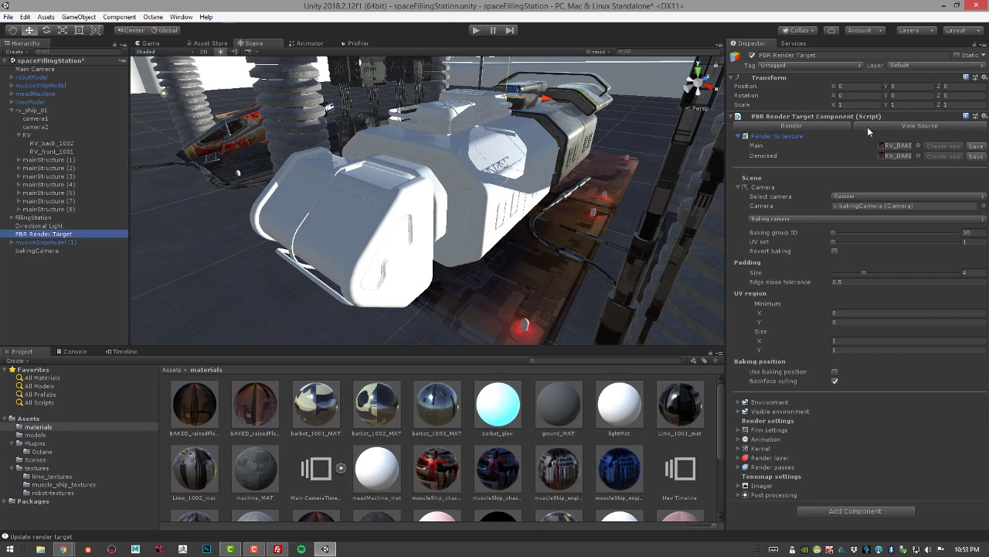
left_click(810, 127)
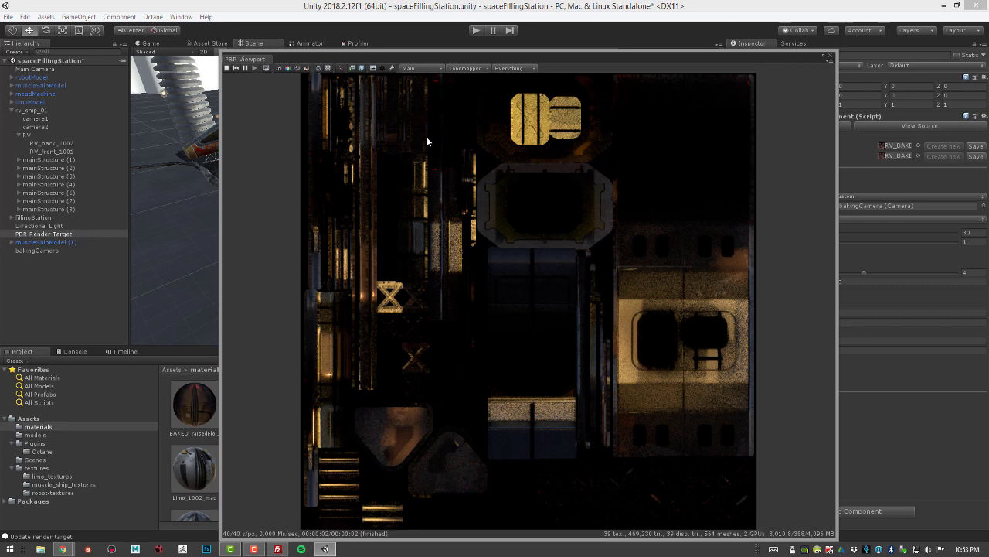
left_click(423, 69)
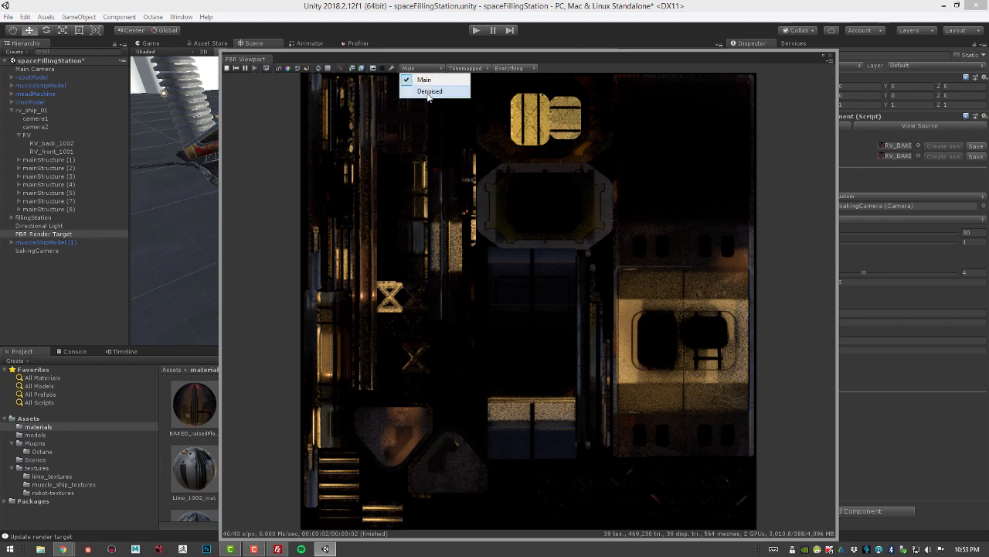
left_click(429, 91)
left_click_drag(463, 58, 309, 61)
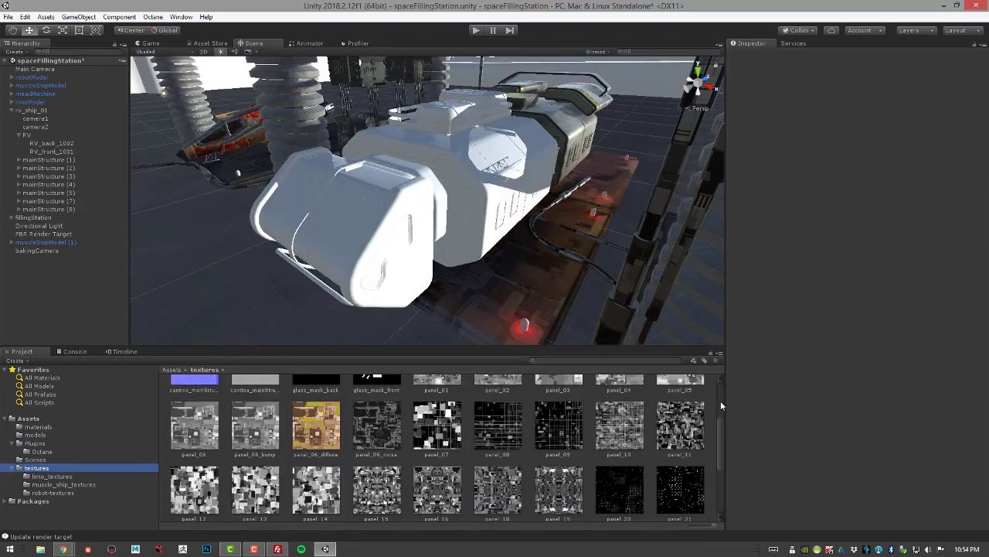
Find RV_BAKED_DN and RV_BAKED_MAIN in the textures folder and compare the two baked textures.
left_click_drag(721, 400, 719, 385)
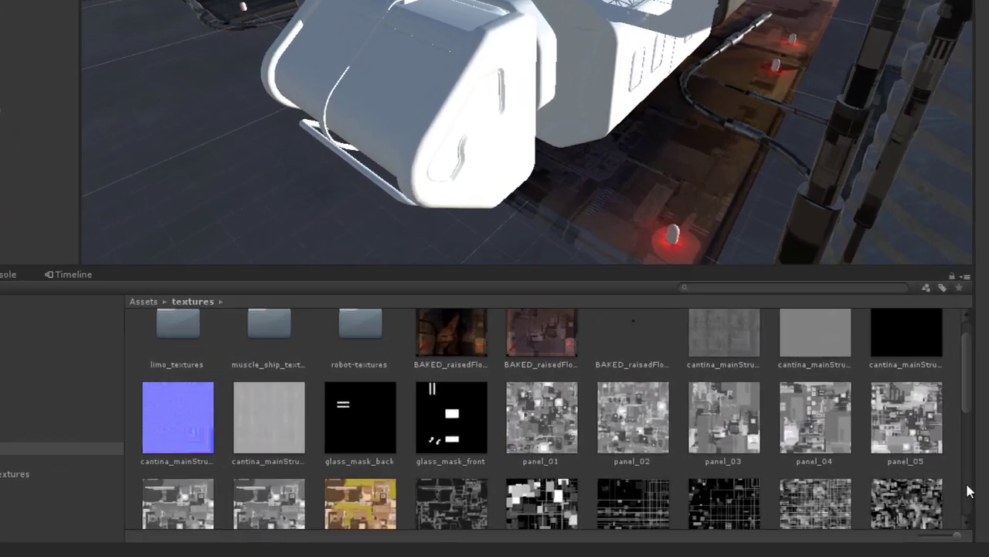
left_click_drag(721, 400, 721, 495)
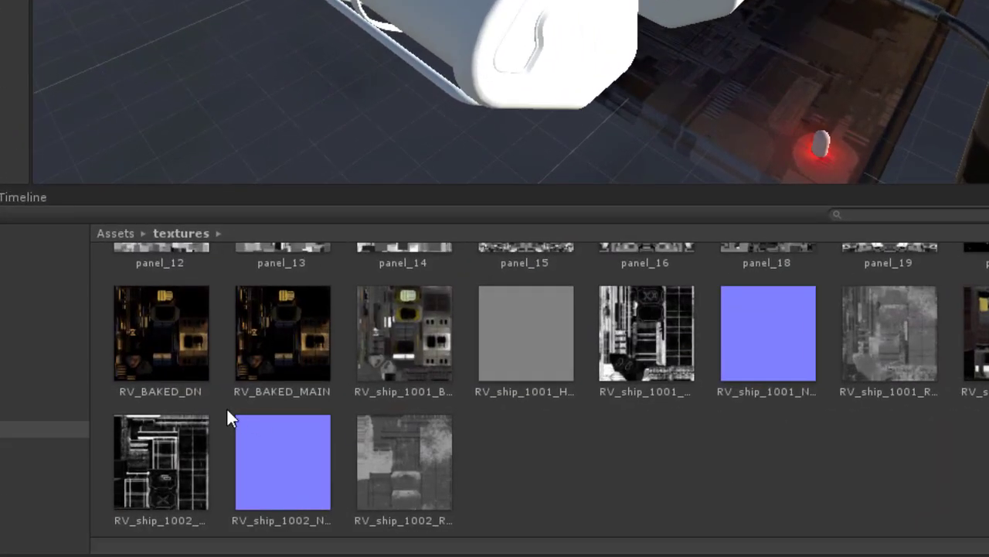
left_click(186, 353)
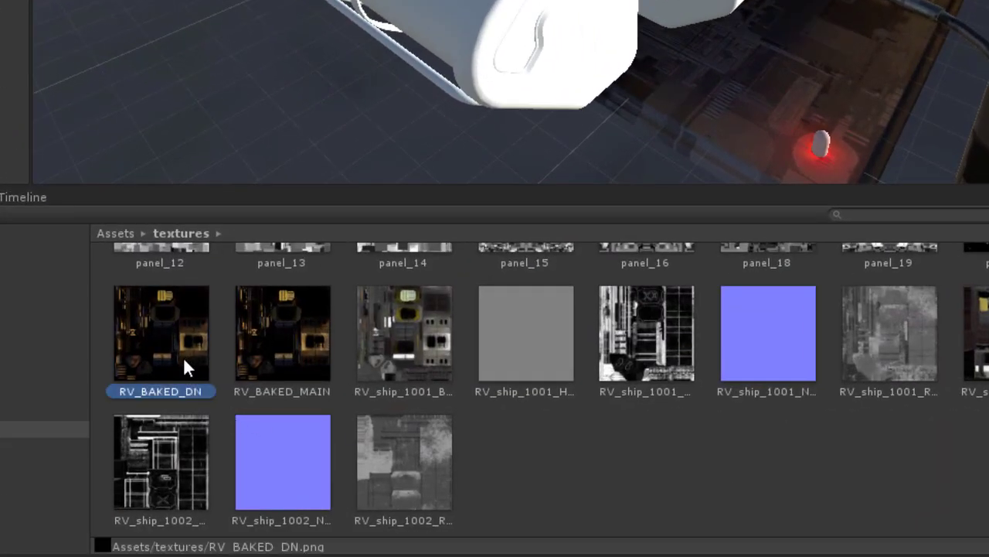
left_click(282, 355)
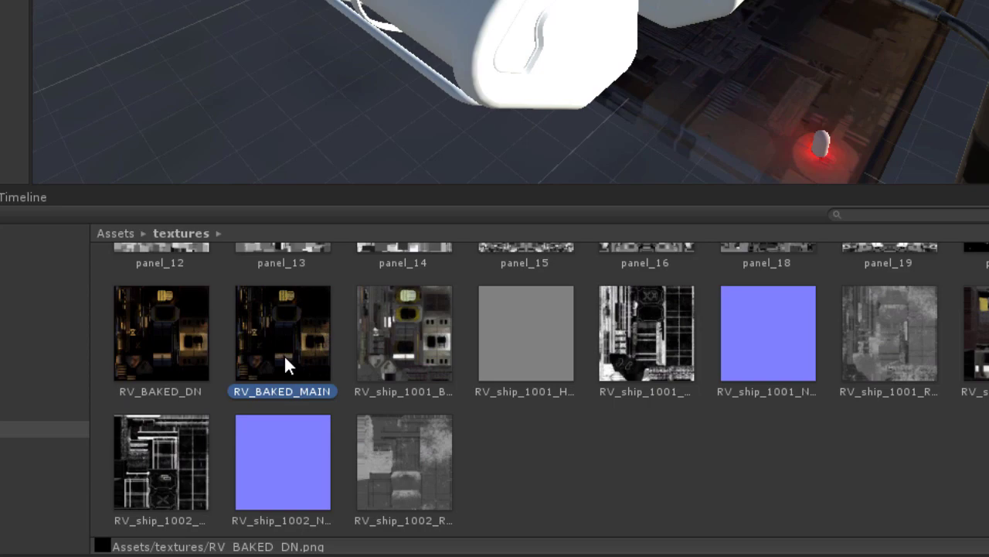
left_click(174, 335)
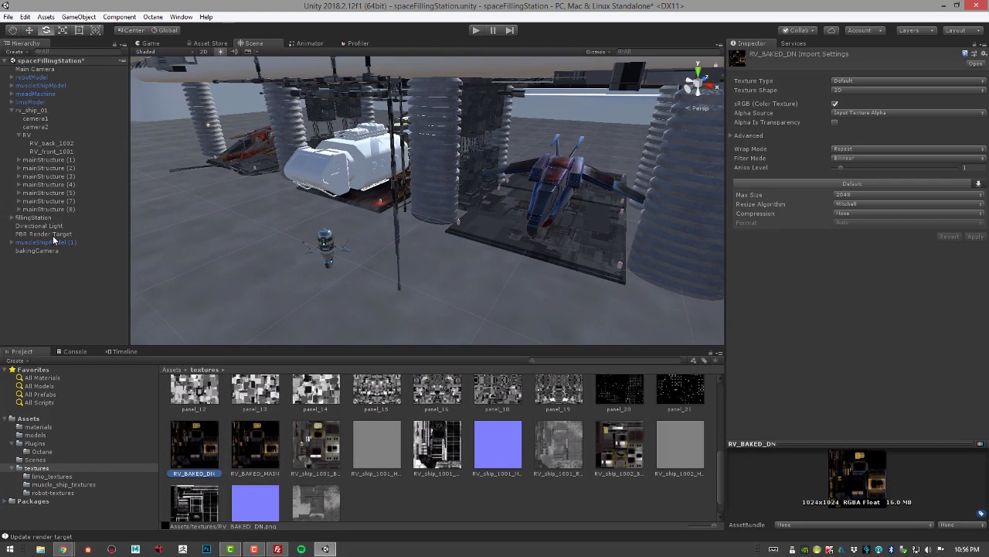
Render the PBR Render Target again and move the viewport aside so the scene is visible.
left_click(52, 233)
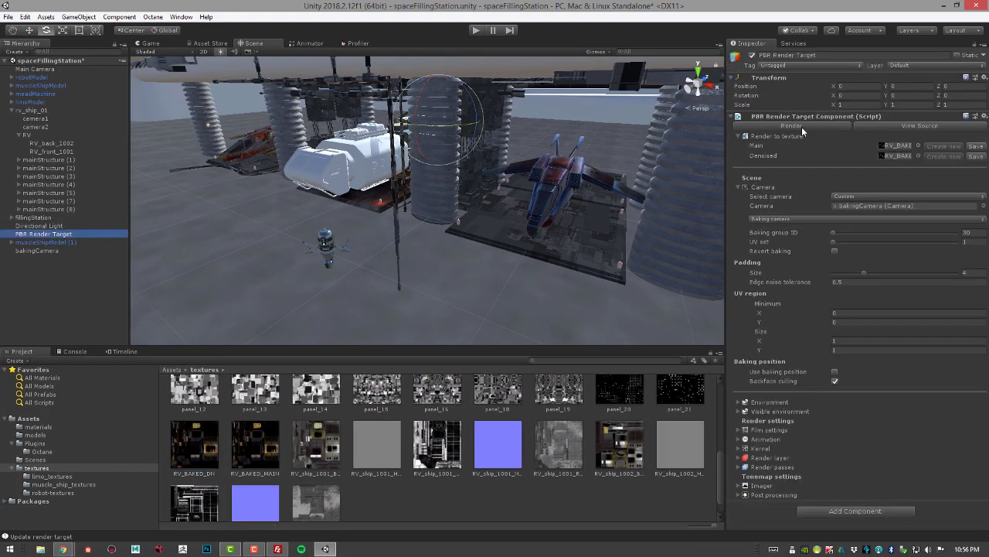
left_click(803, 127)
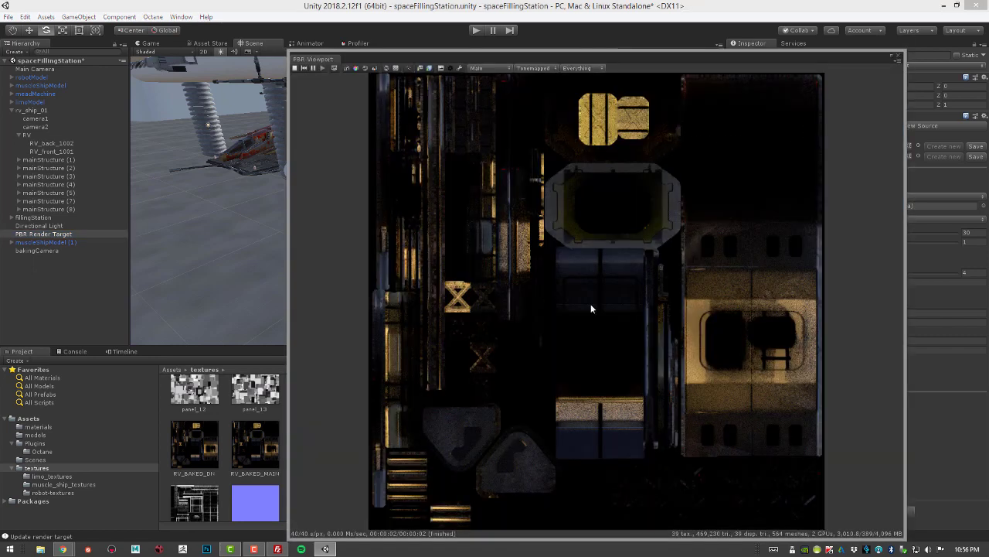
left_click_drag(596, 57, 640, 57)
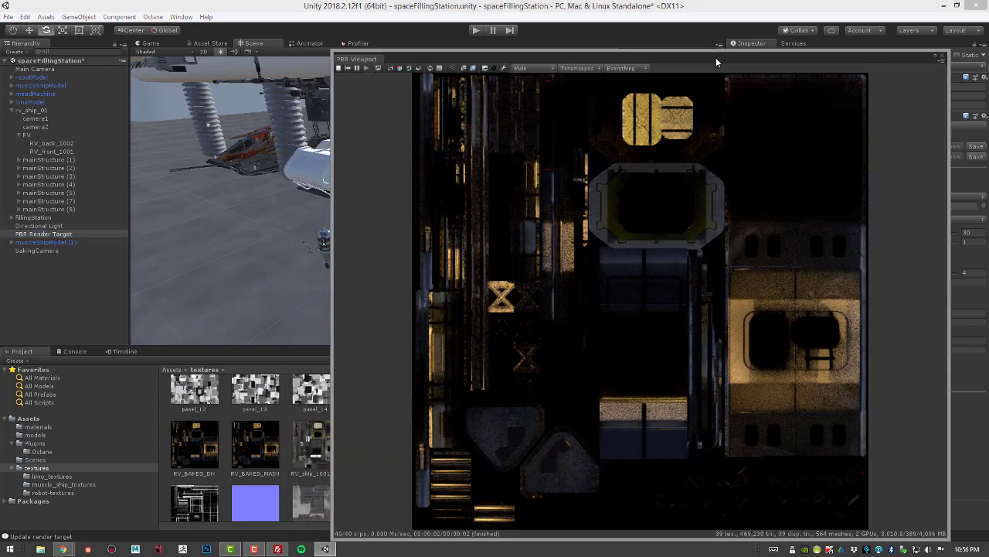
Select the Directional Light and rotate it in the scene to change the lighting of the live bake.
left_click(35, 224)
left_click_drag(485, 59, 605, 60)
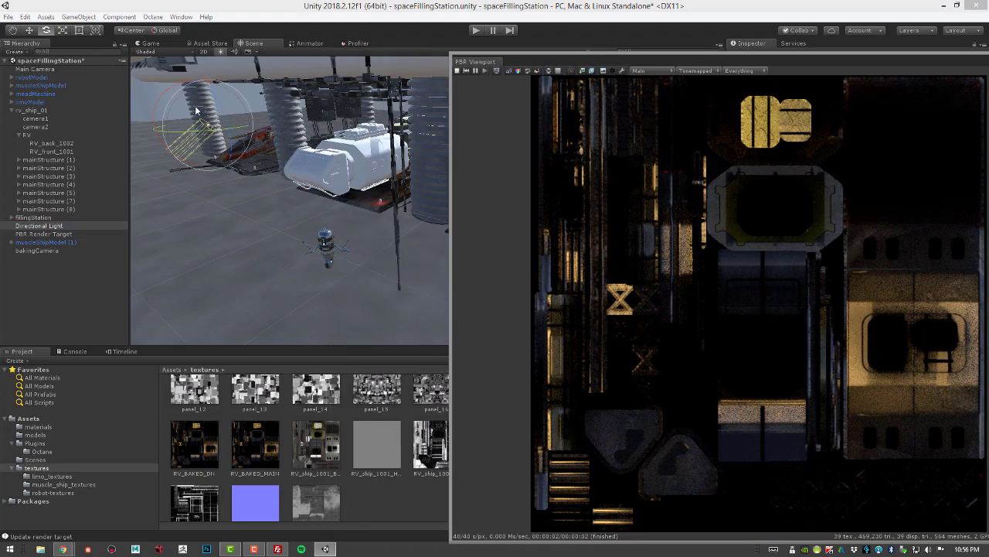
left_click_drag(168, 109, 176, 129)
Display the Denoised pass in the render viewport and rotate the Directional Light to another angle.
left_click(637, 73)
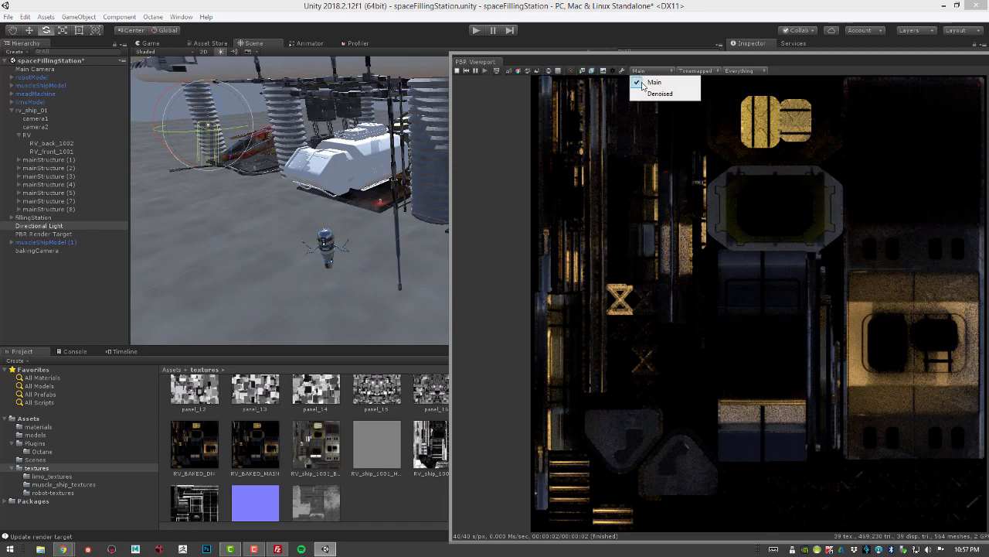
left_click(647, 95)
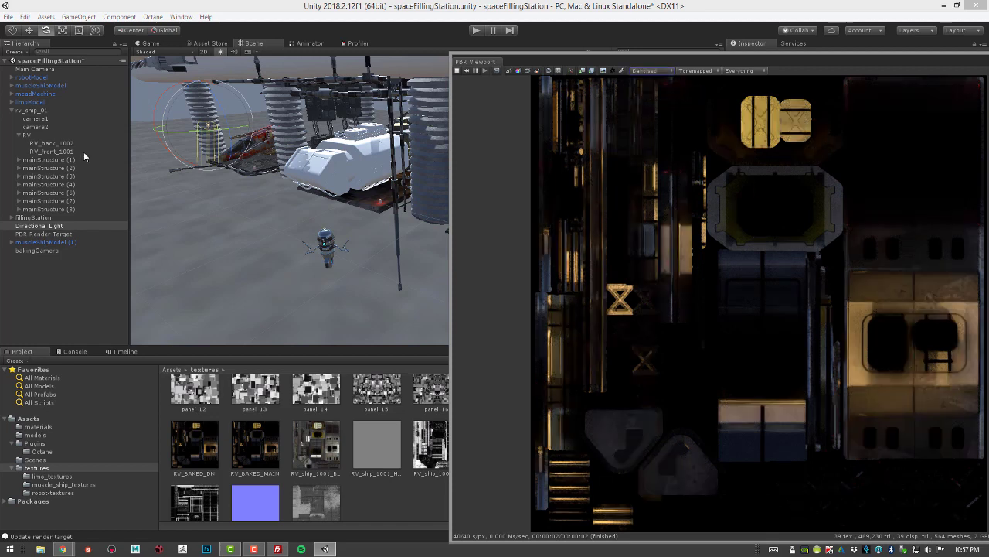
left_click_drag(164, 143, 144, 99)
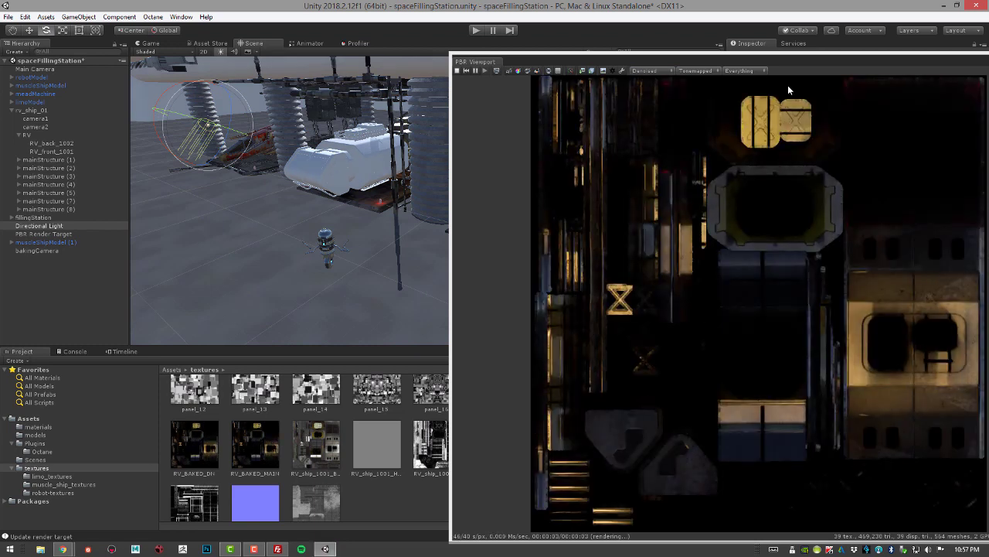
left_click_drag(798, 58, 654, 58)
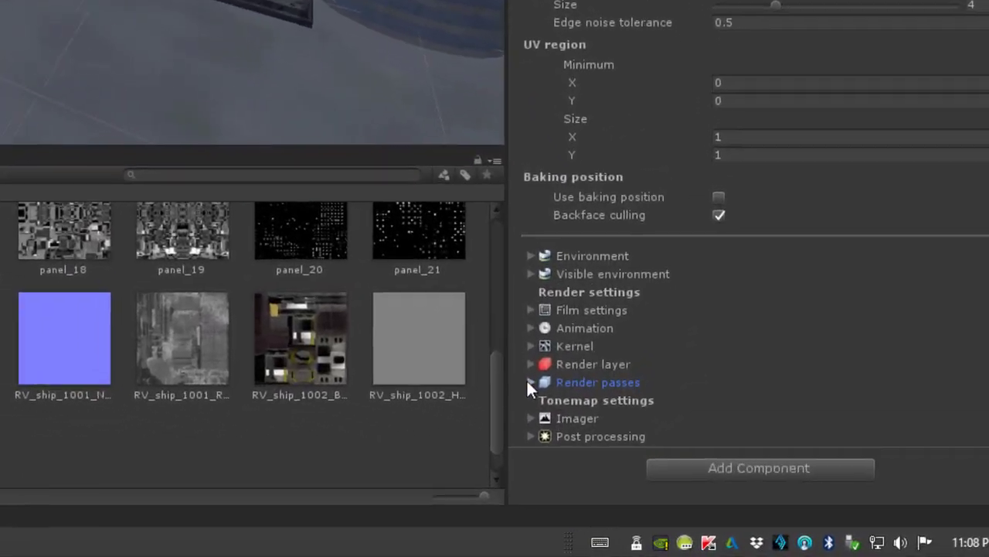
Enable the Reflection, Diffuse direct and Diffuse indirect beauty passes in the PBR Render Target's render passes.
left_click(740, 467)
scroll(696, 353, "down", 10)
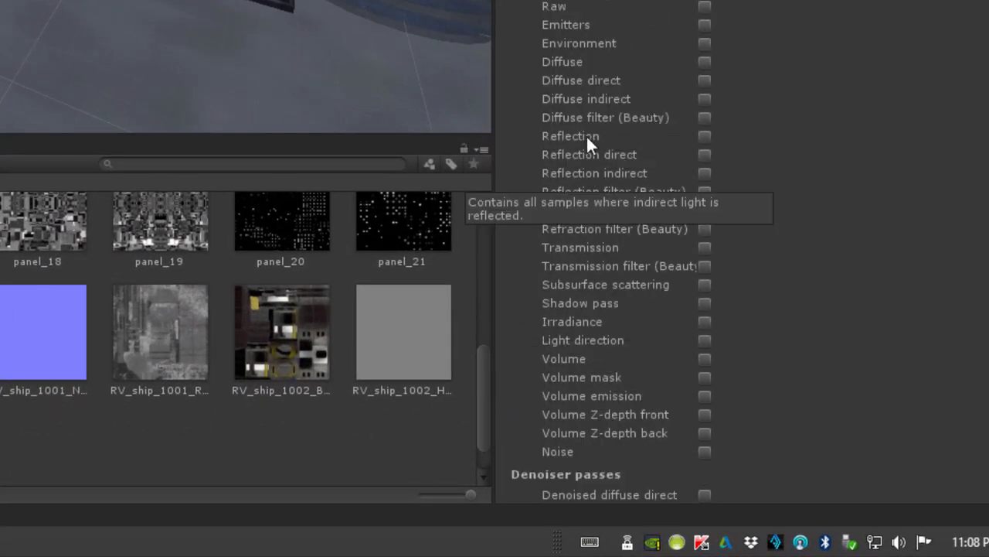
left_click(704, 136)
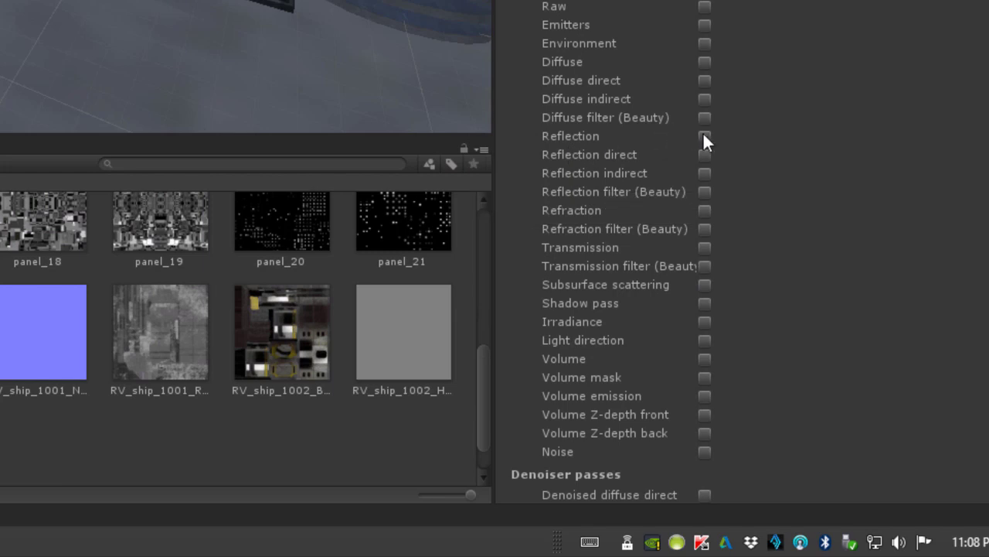
scroll(704, 135, "up", 1)
left_click(705, 100)
scroll(708, 127, "up", 1)
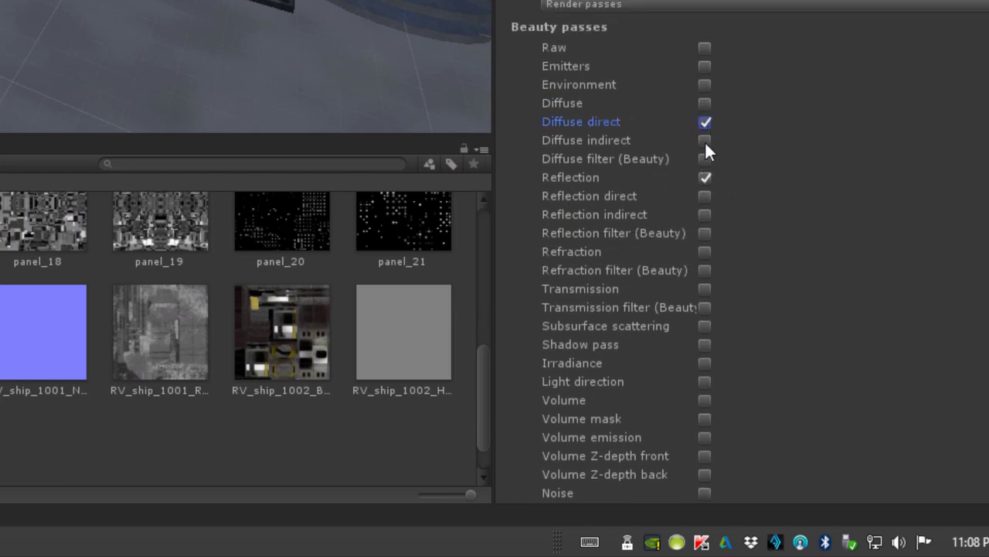
left_click(704, 139)
scroll(719, 139, "up", 1)
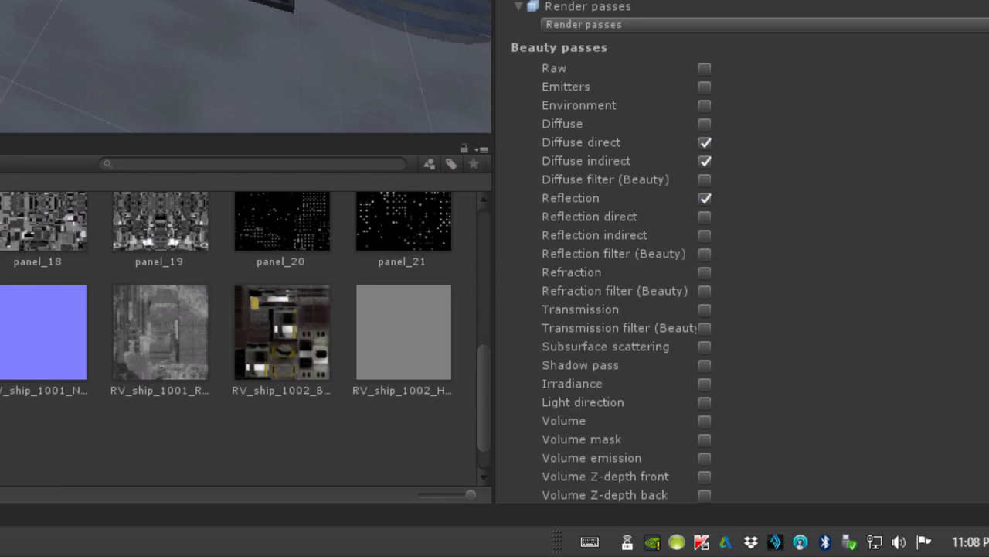
Create the render textures RV_BAKED_DIFF.png for the Diffuse direct pass and RV_BAKED_DIFF_IN.png for the Diffuse indirect pass.
scroll(742, 262, "up", 10)
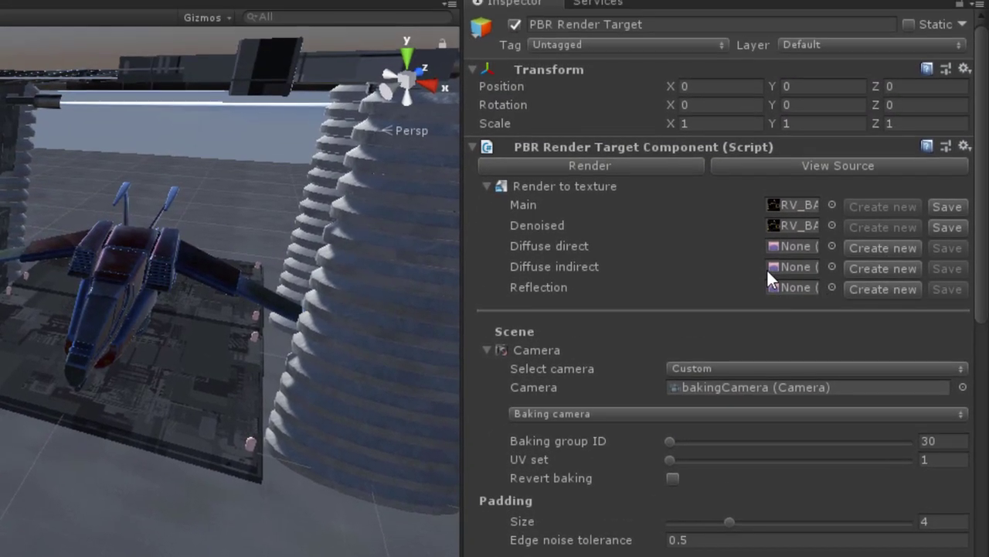
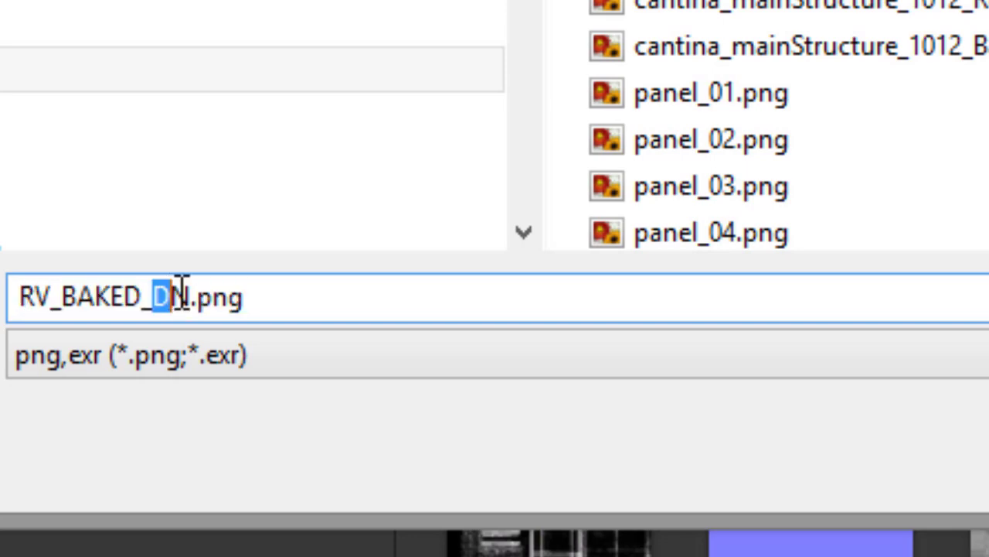
type("DIFF")
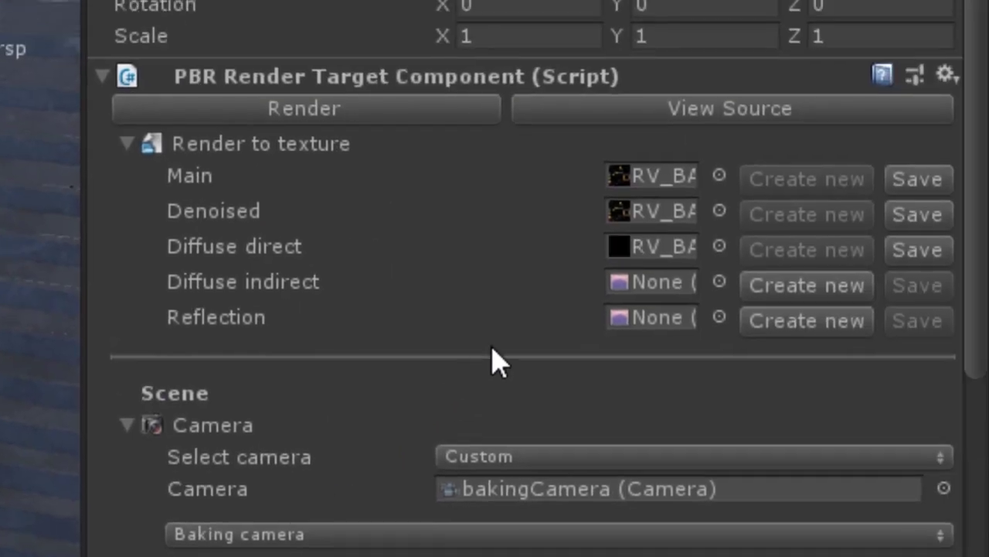
left_click(912, 244)
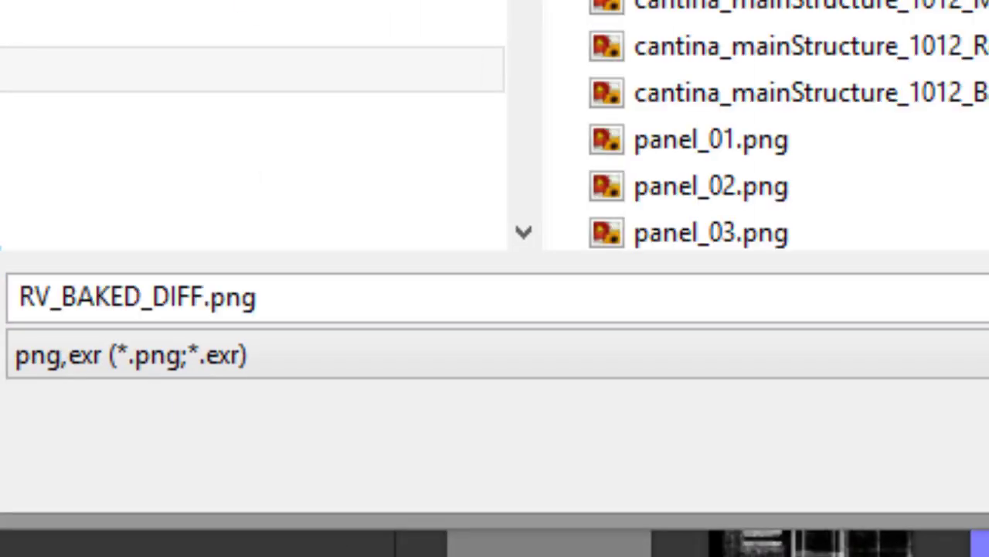
left_click(199, 296)
left_click(198, 296)
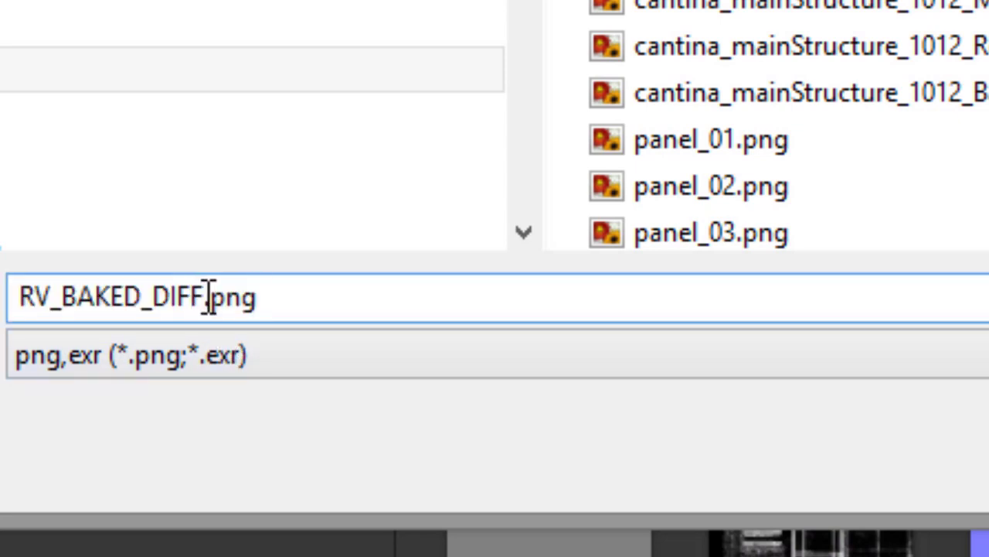
key("Right")
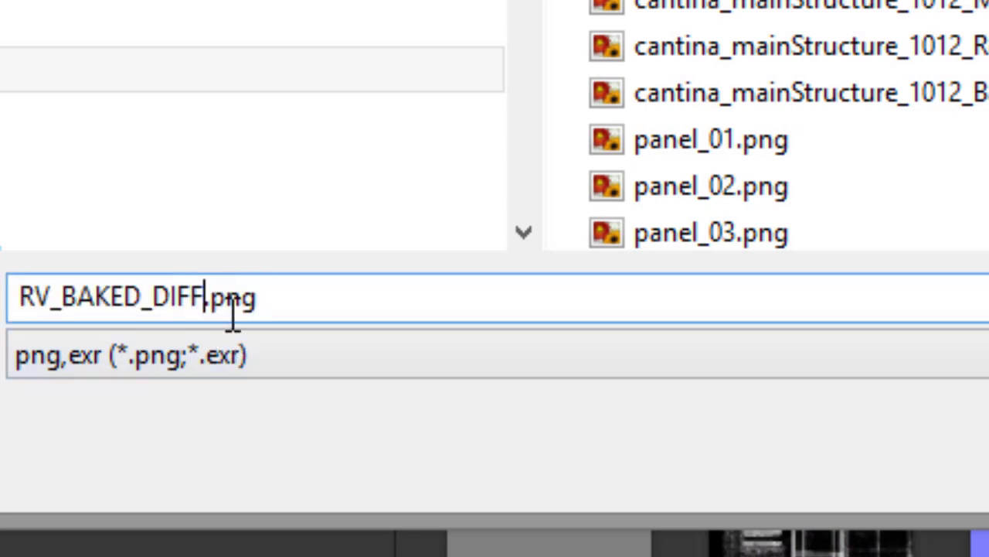
type("_IN")
key("Return")
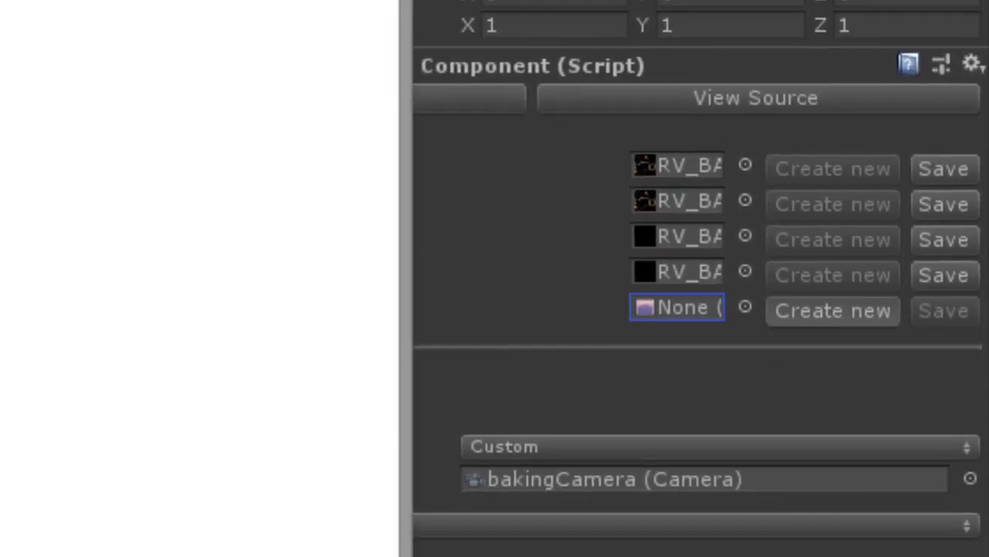
Create a new render texture for the Reflection pass and save it as RV_BAKED_REF.png.
left_click(807, 320)
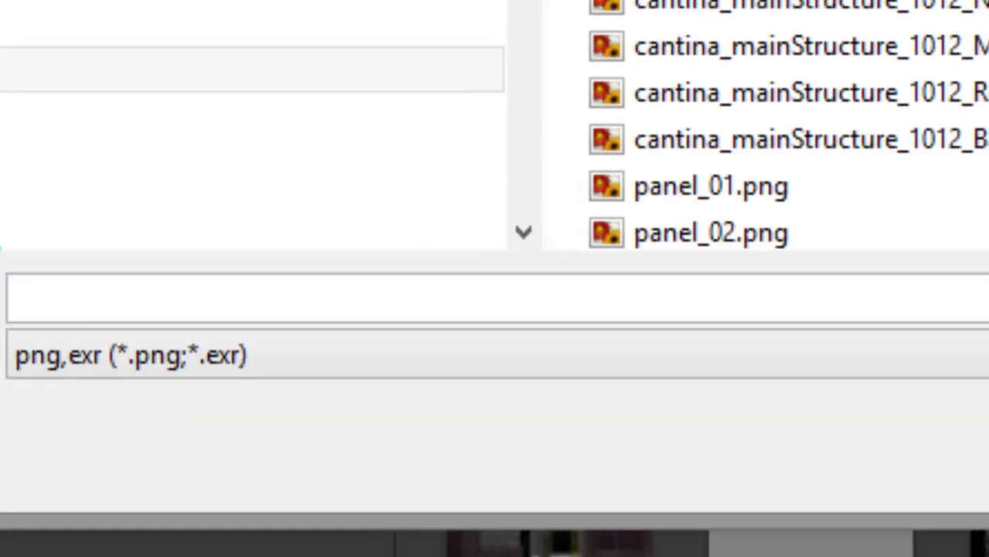
double_click(170, 304)
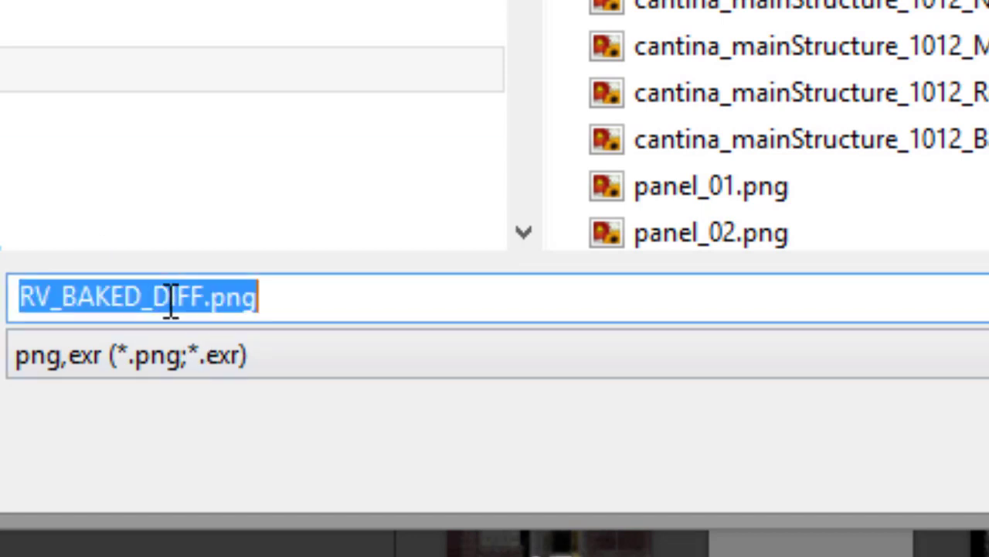
left_click_drag(155, 297, 205, 297)
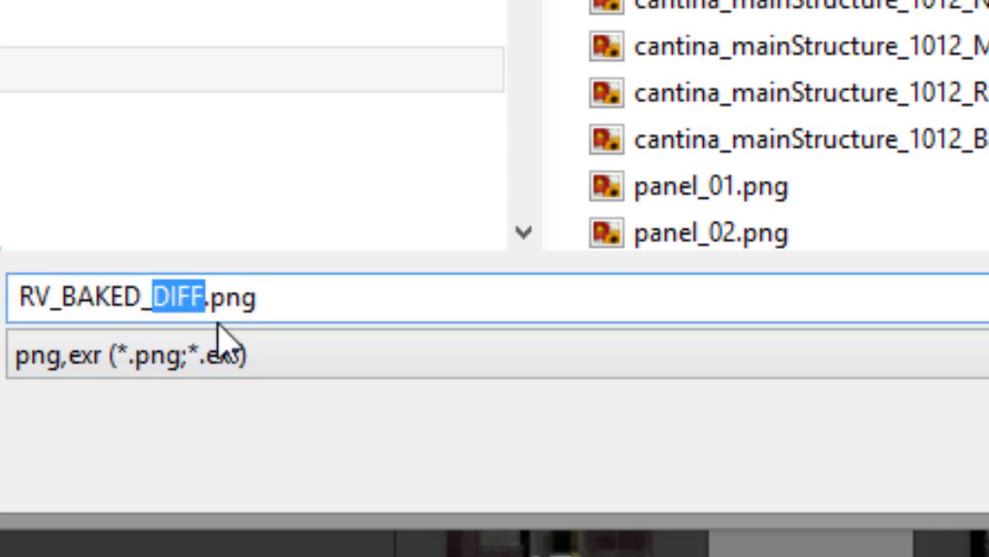
type("REF")
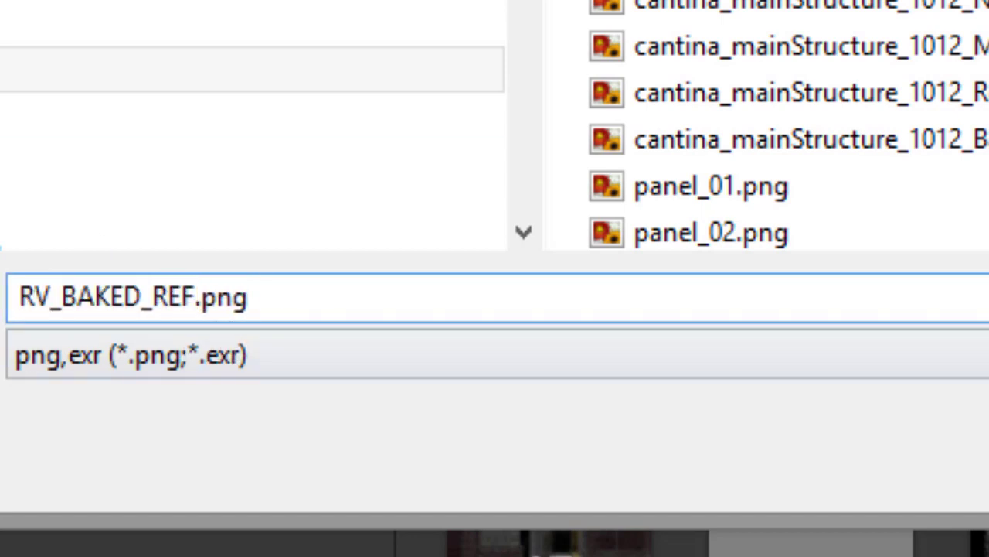
key("Return")
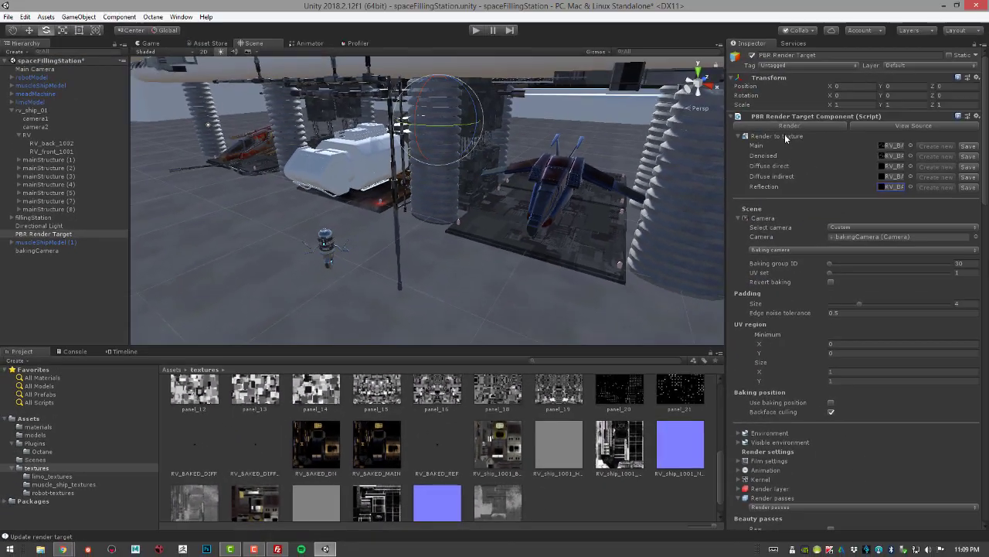
Render the PBR Render Target and display the Denoised, Diffuse direct, Diffuse indirect and Reflection passes one after another.
left_click(789, 126)
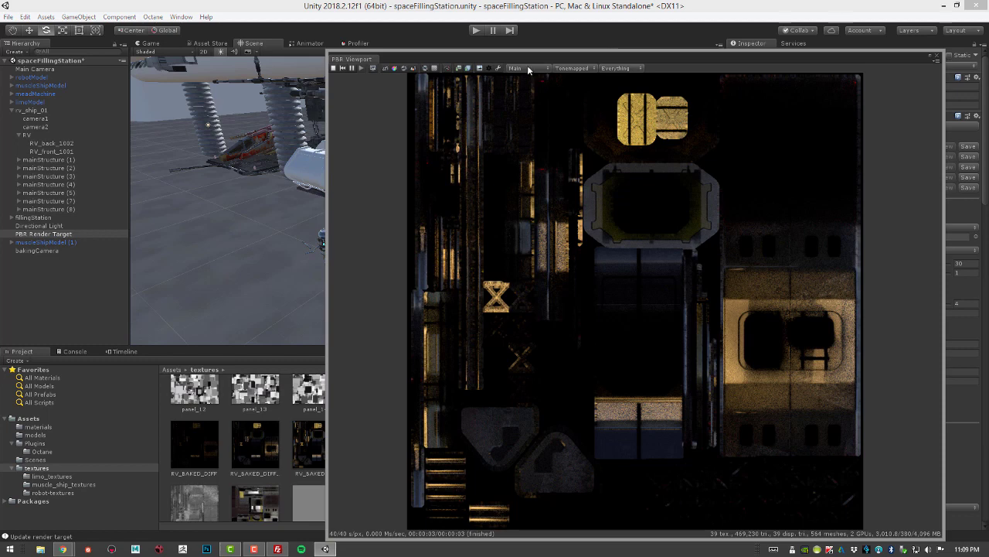
left_click(528, 68)
left_click(530, 91)
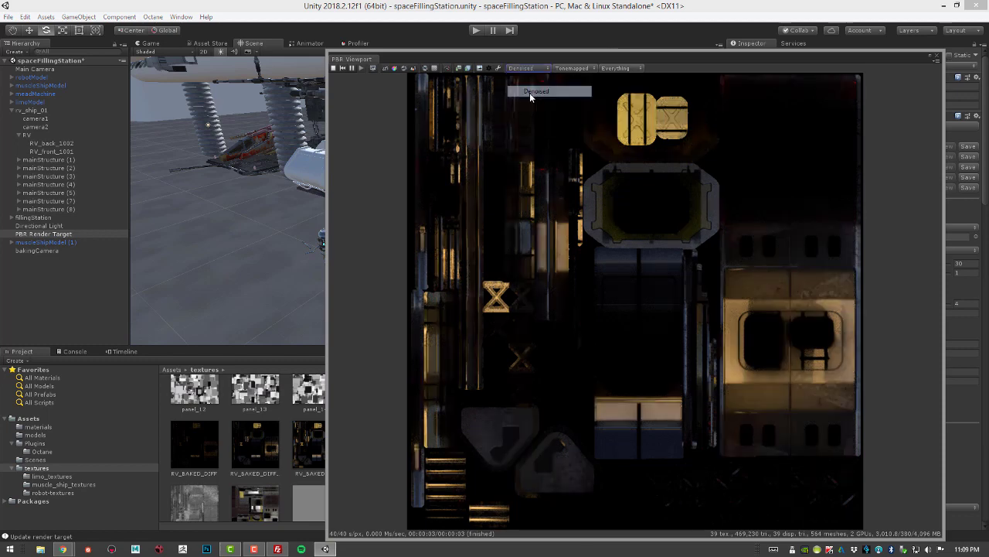
left_click(531, 69)
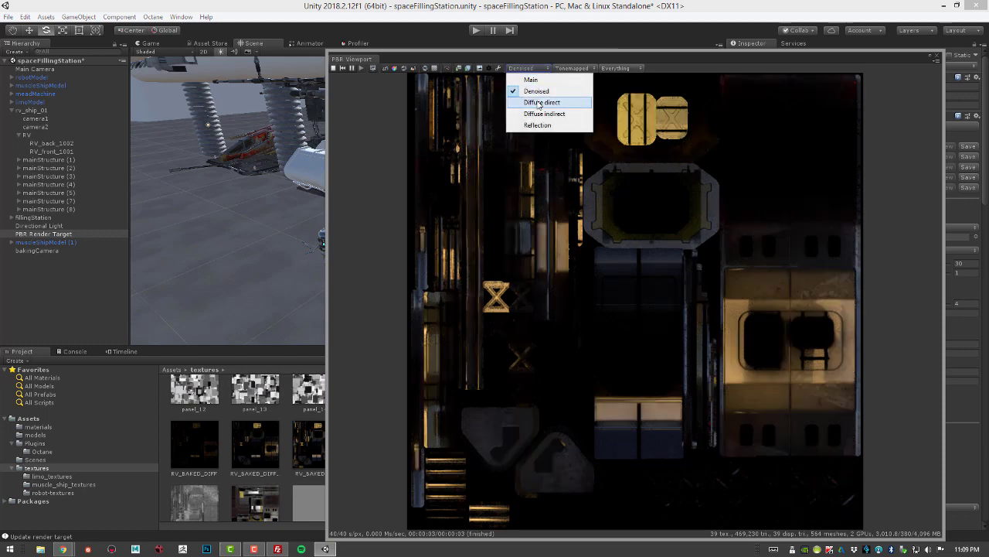
left_click(536, 101)
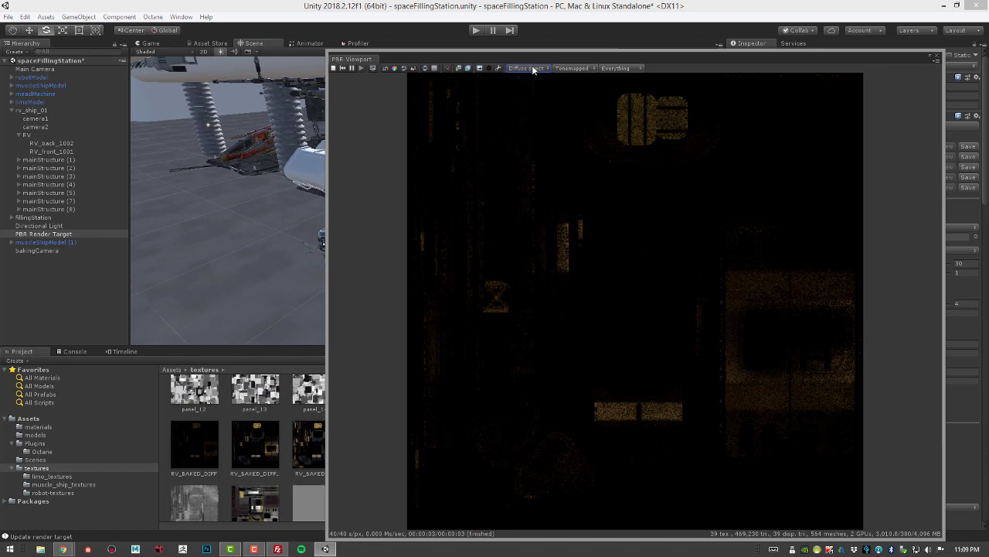
left_click(532, 69)
left_click(544, 114)
left_click(537, 69)
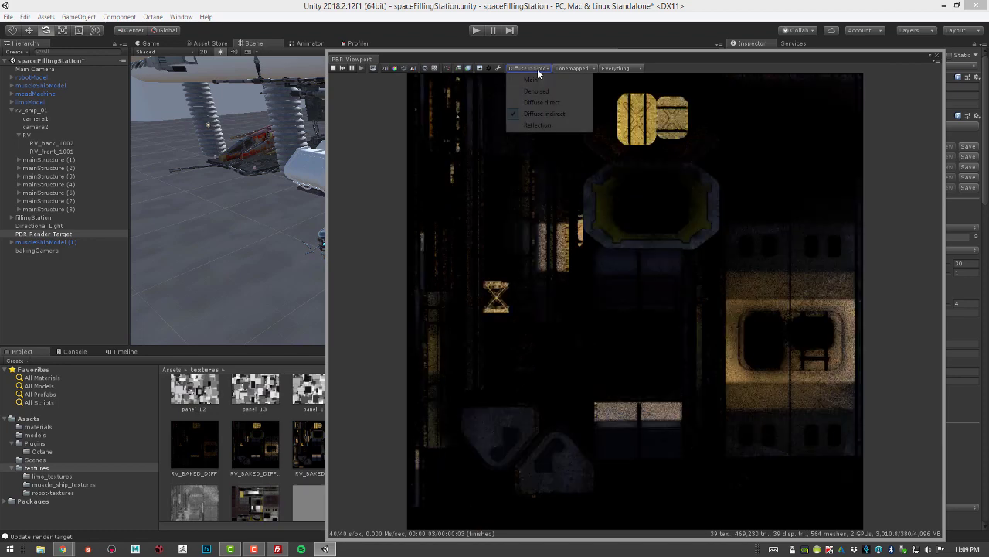
left_click(538, 121)
Uncover the render target's settings and set the Direct lighting kernel's maximum samples to 100.
left_click_drag(698, 68, 454, 55)
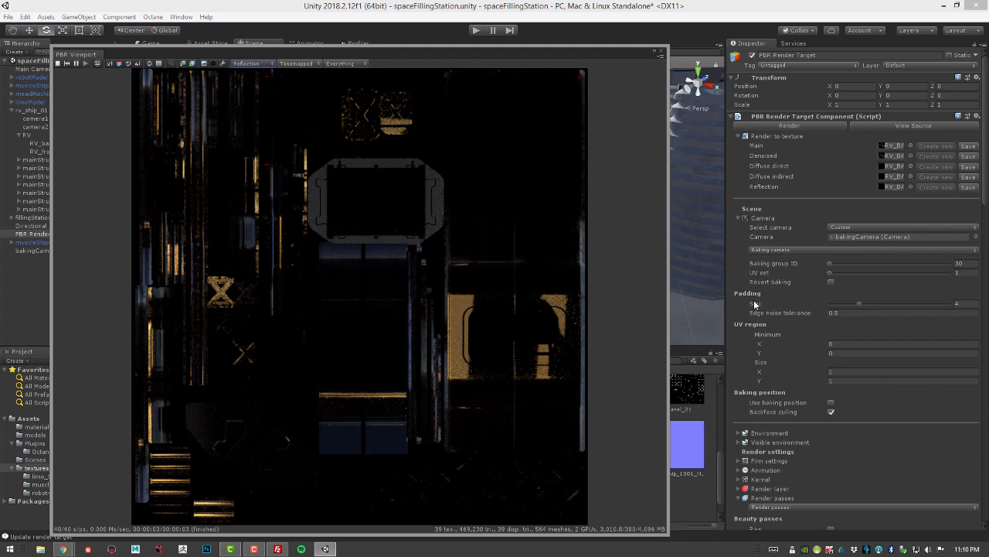
left_click(739, 216)
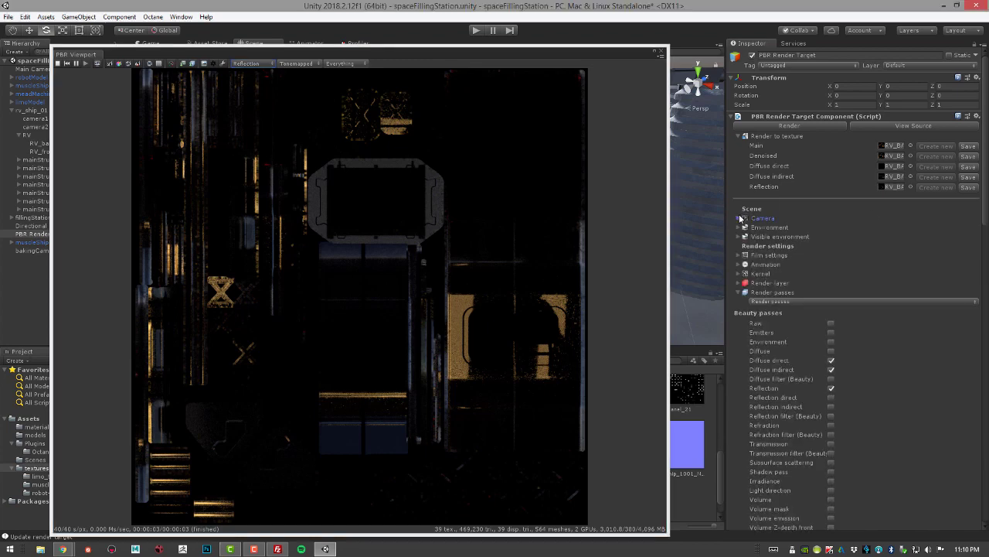
left_click(740, 292)
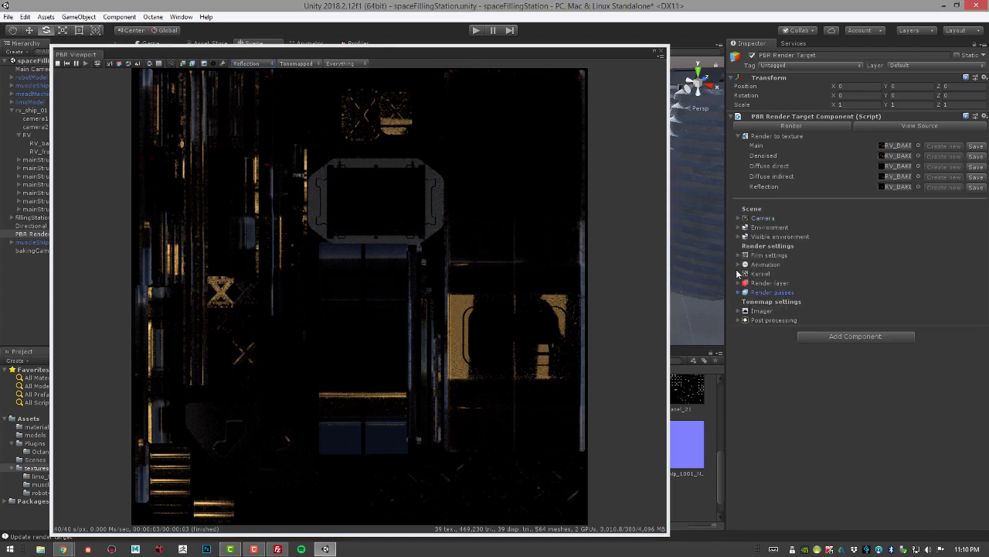
left_click(739, 274)
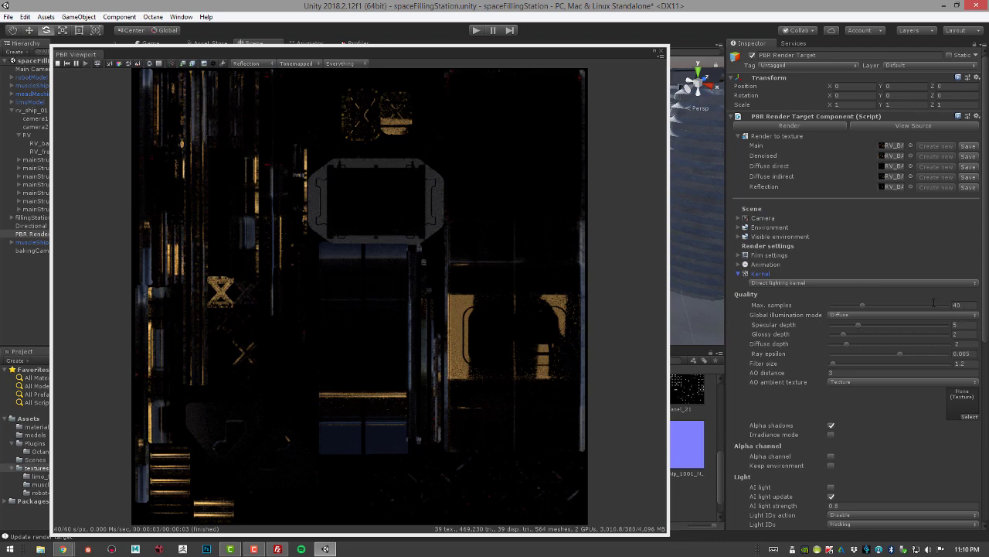
left_click(964, 305)
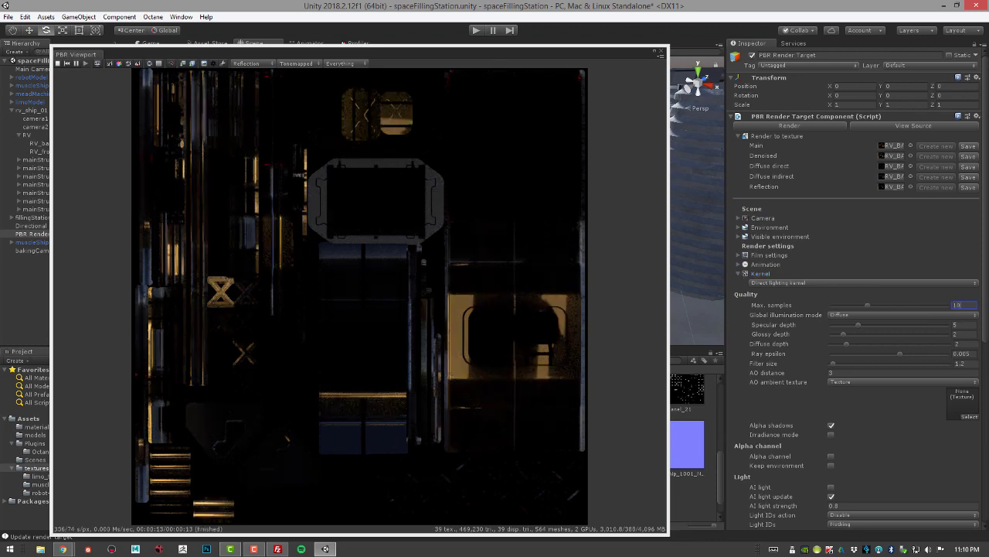
Review the Diffuse direct, Diffuse indirect, Reflection, Denoised and Main passes of the cleaner bake and close the render viewport.
left_click(401, 49)
left_click_drag(401, 48, 402, 44)
left_click(248, 63)
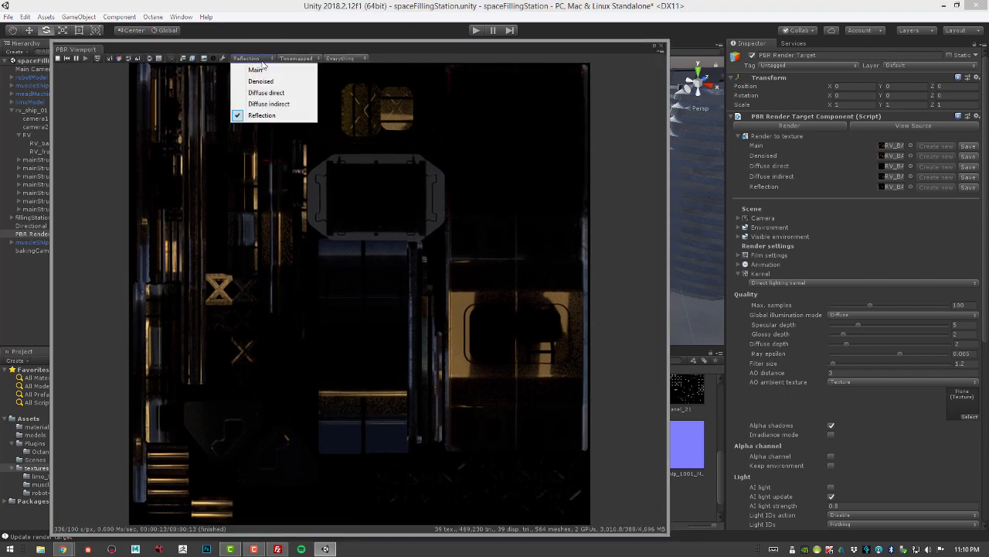
left_click(259, 93)
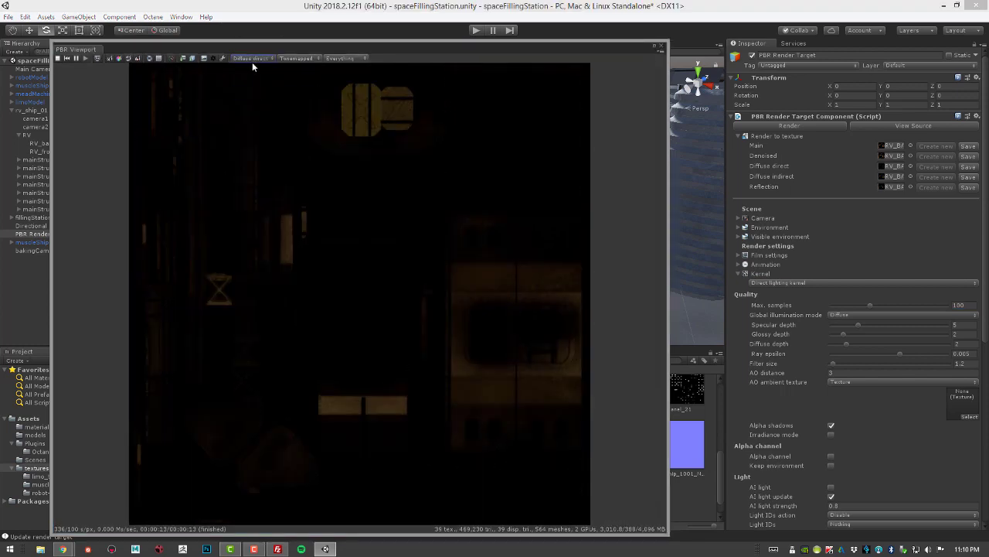
left_click(252, 62)
left_click(252, 104)
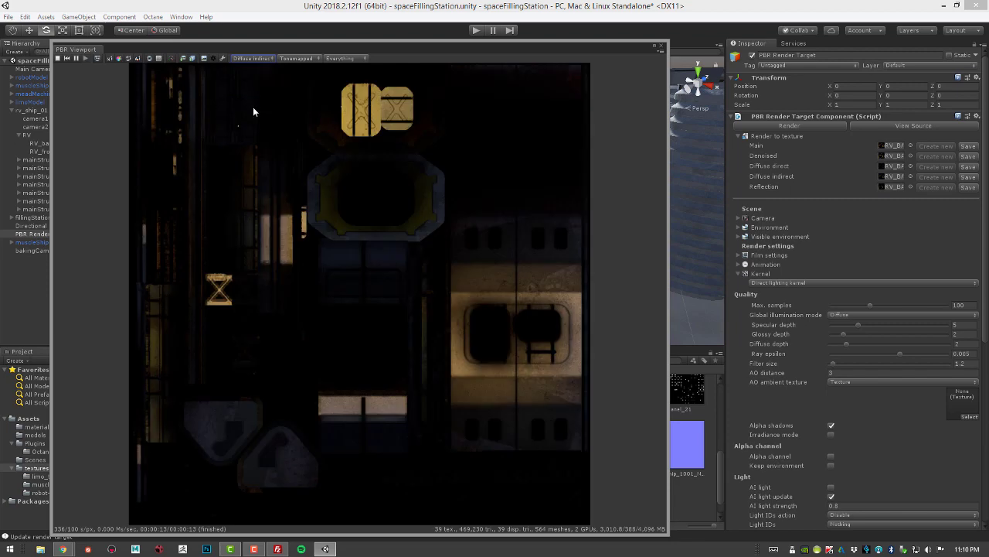
left_click(252, 58)
left_click(255, 114)
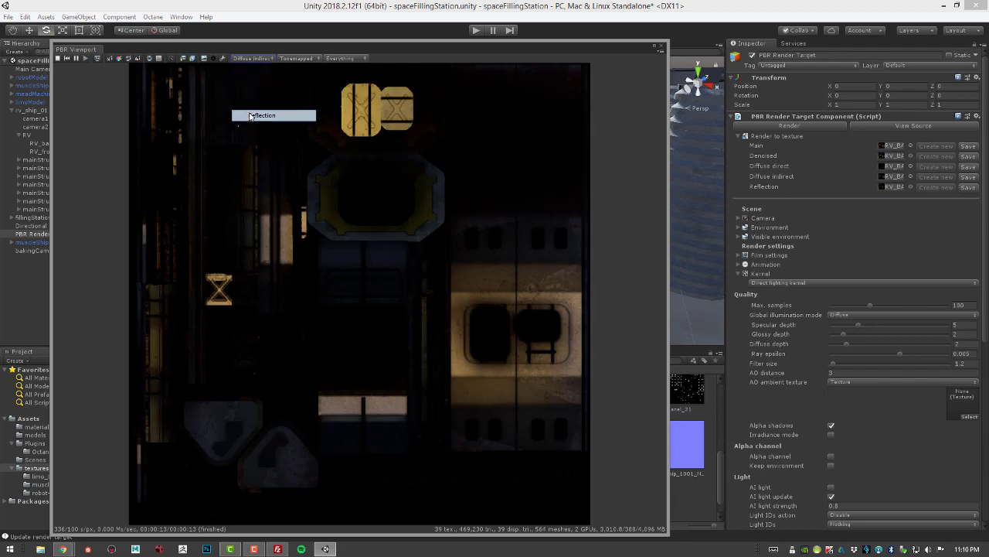
left_click(249, 59)
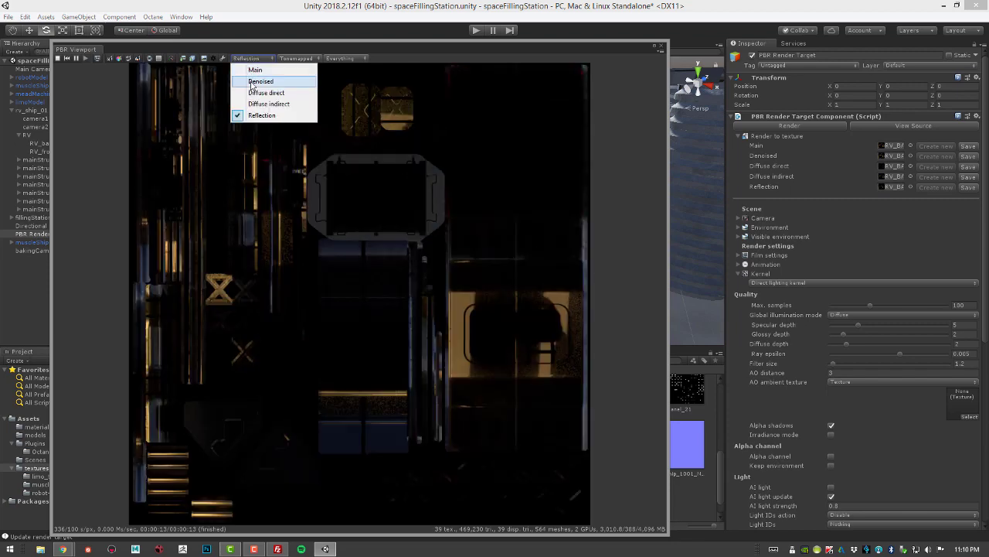
left_click(251, 82)
left_click(250, 57)
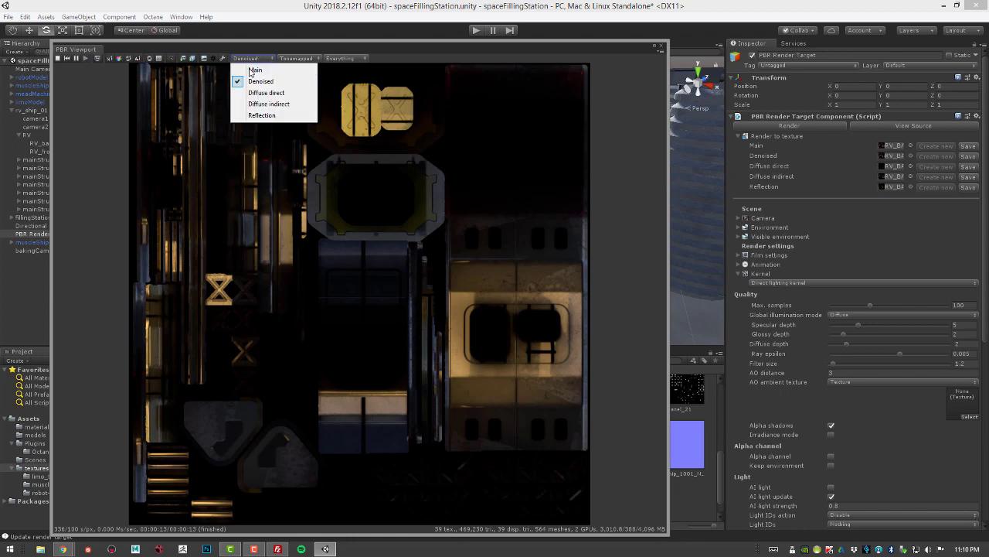
left_click(249, 69)
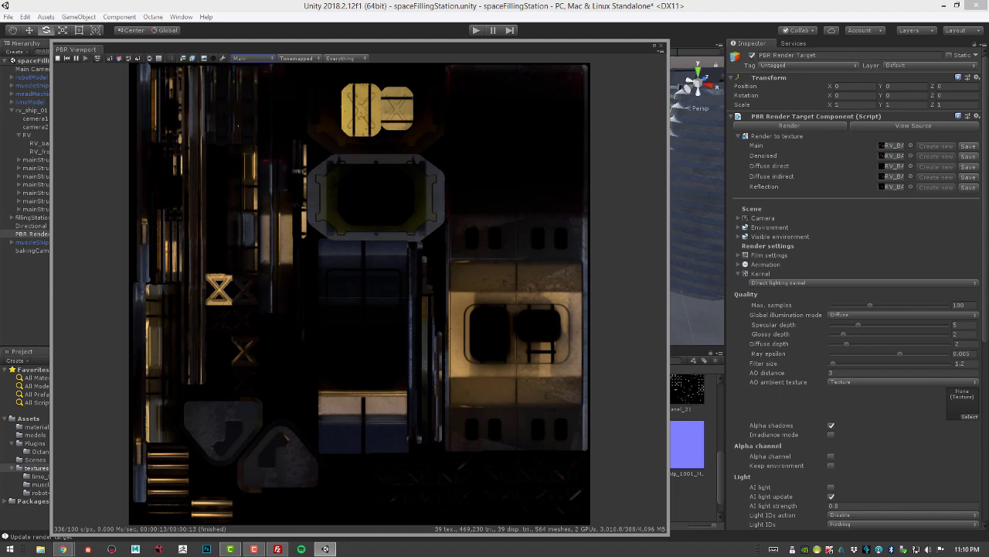
left_click(660, 48)
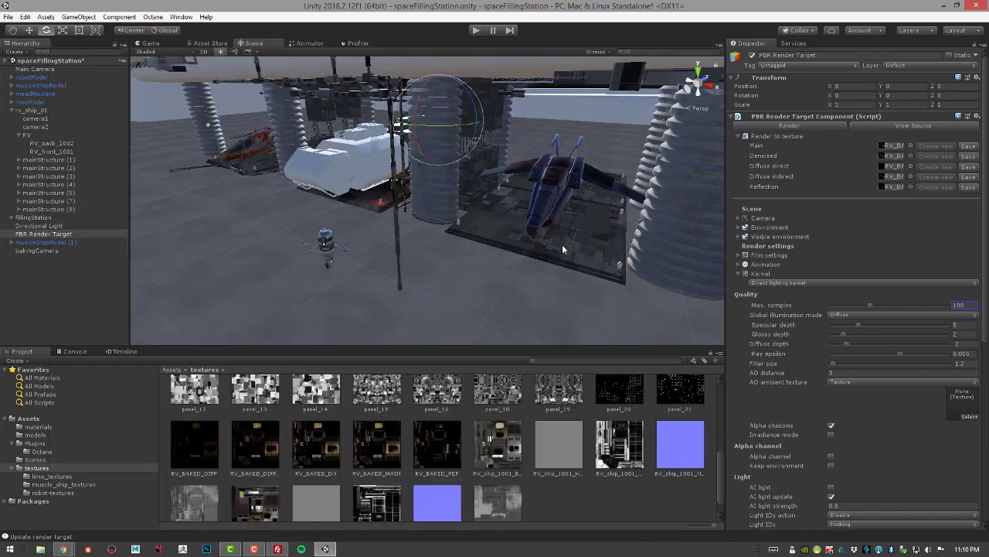